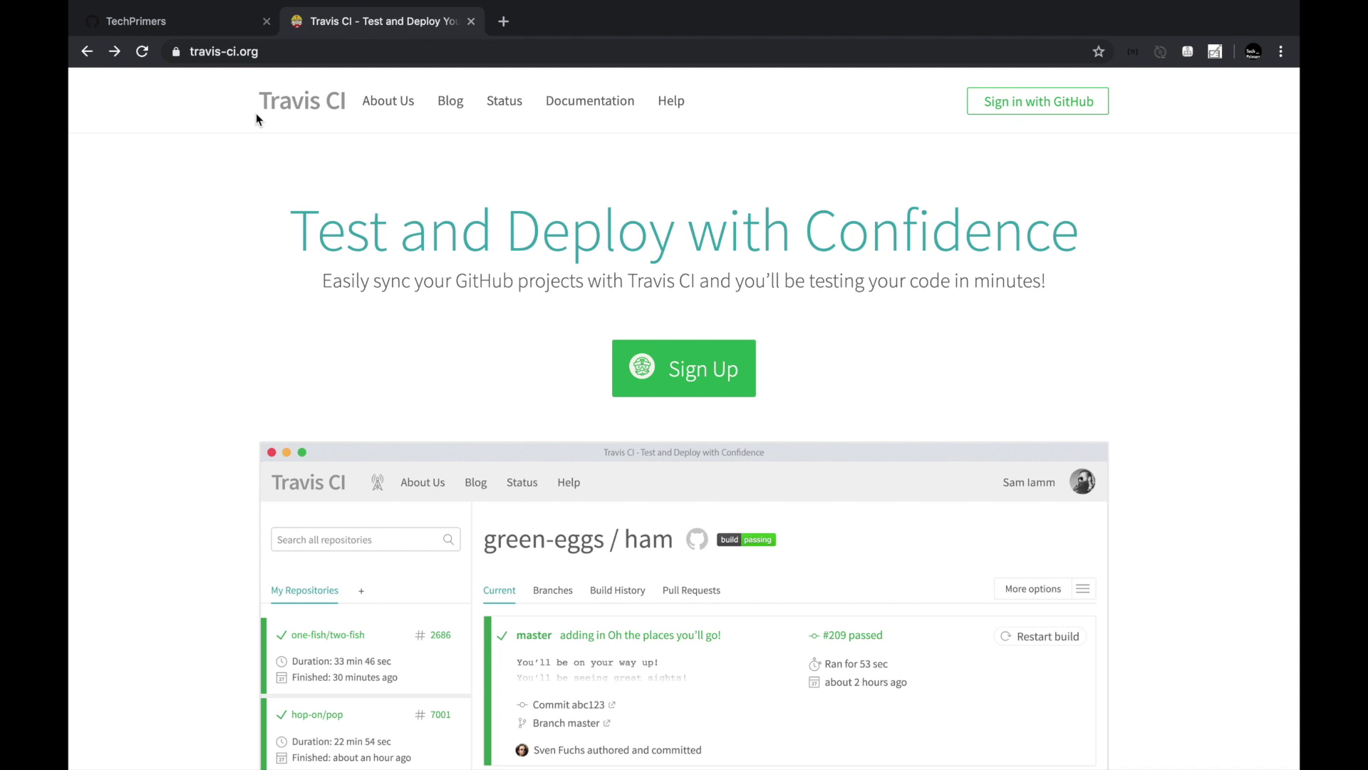
Scroll the Travis CI home page to the features list, including auto deployments on passing builds.
{"action": "scroll", "coordinate": [257, 119], "scroll_direction": "down", "scroll_amount": 5}
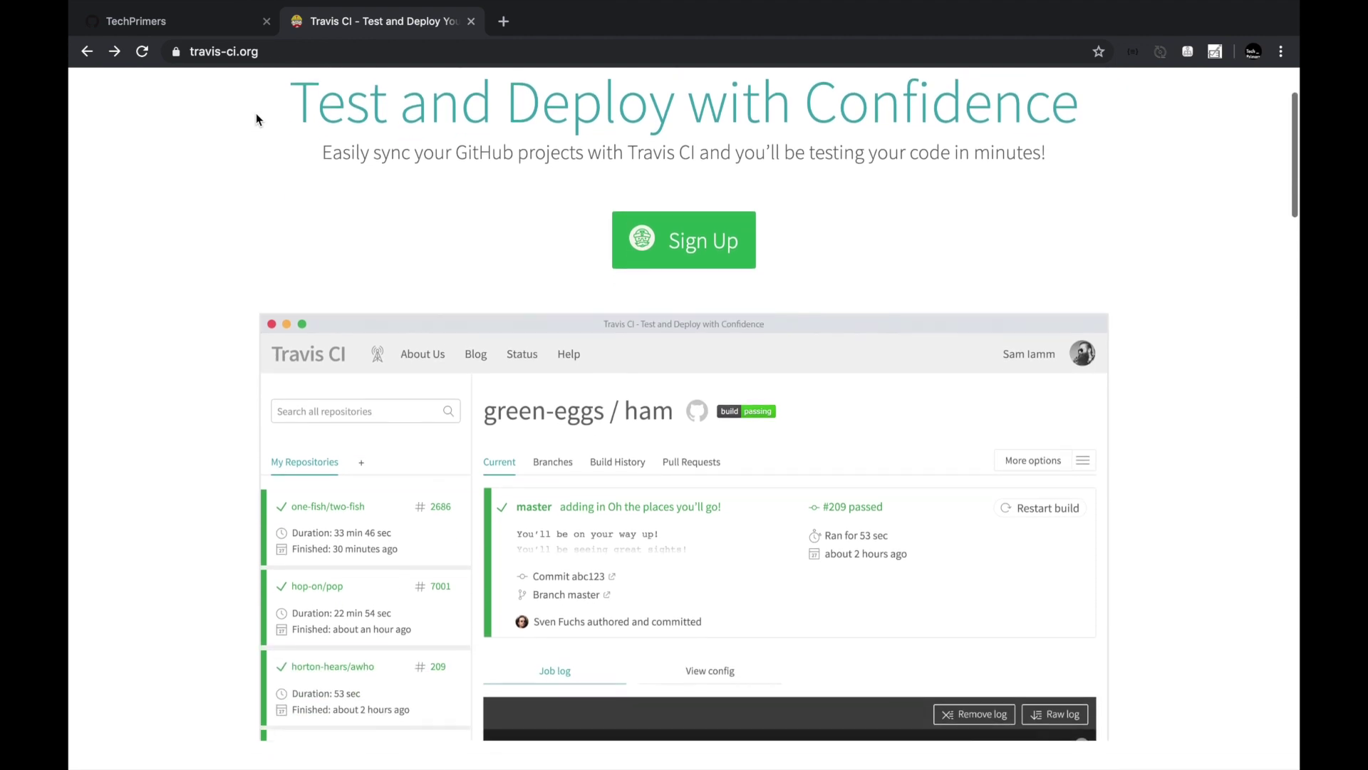
{"action": "scroll", "coordinate": [256, 119], "scroll_direction": "up", "scroll_amount": 1}
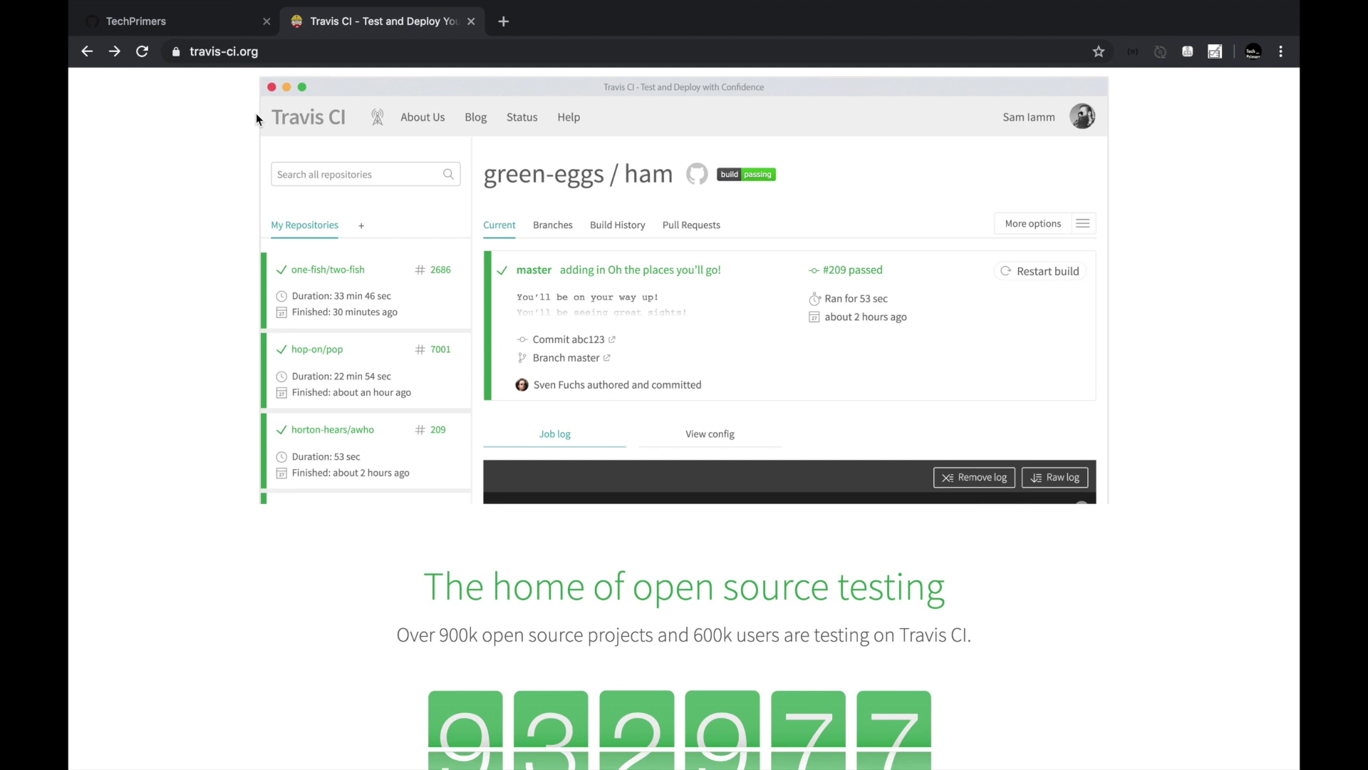
{"action": "scroll", "coordinate": [257, 116], "scroll_direction": "down", "scroll_amount": 5}
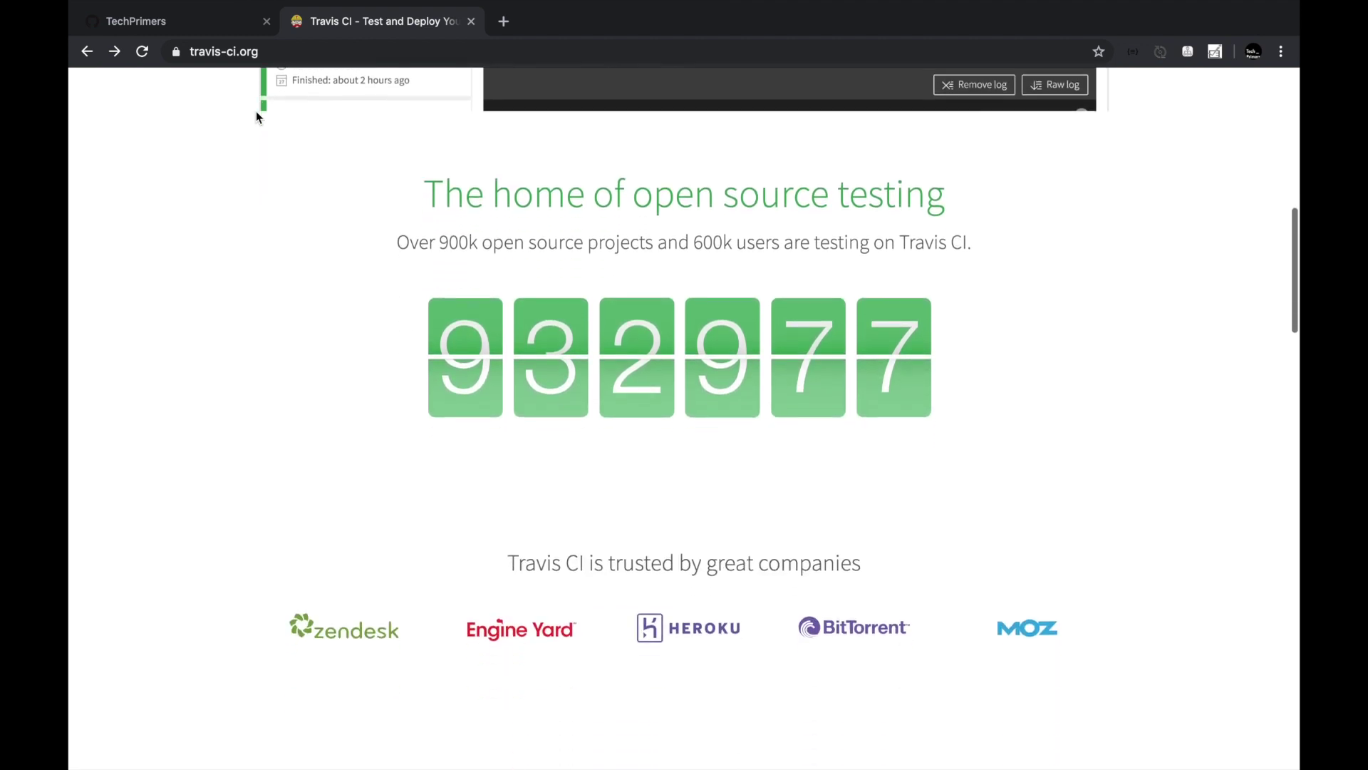
{"action": "scroll", "coordinate": [257, 116], "scroll_direction": "down", "scroll_amount": 7}
{"action": "scroll", "coordinate": [258, 117], "scroll_direction": "down", "scroll_amount": 5}
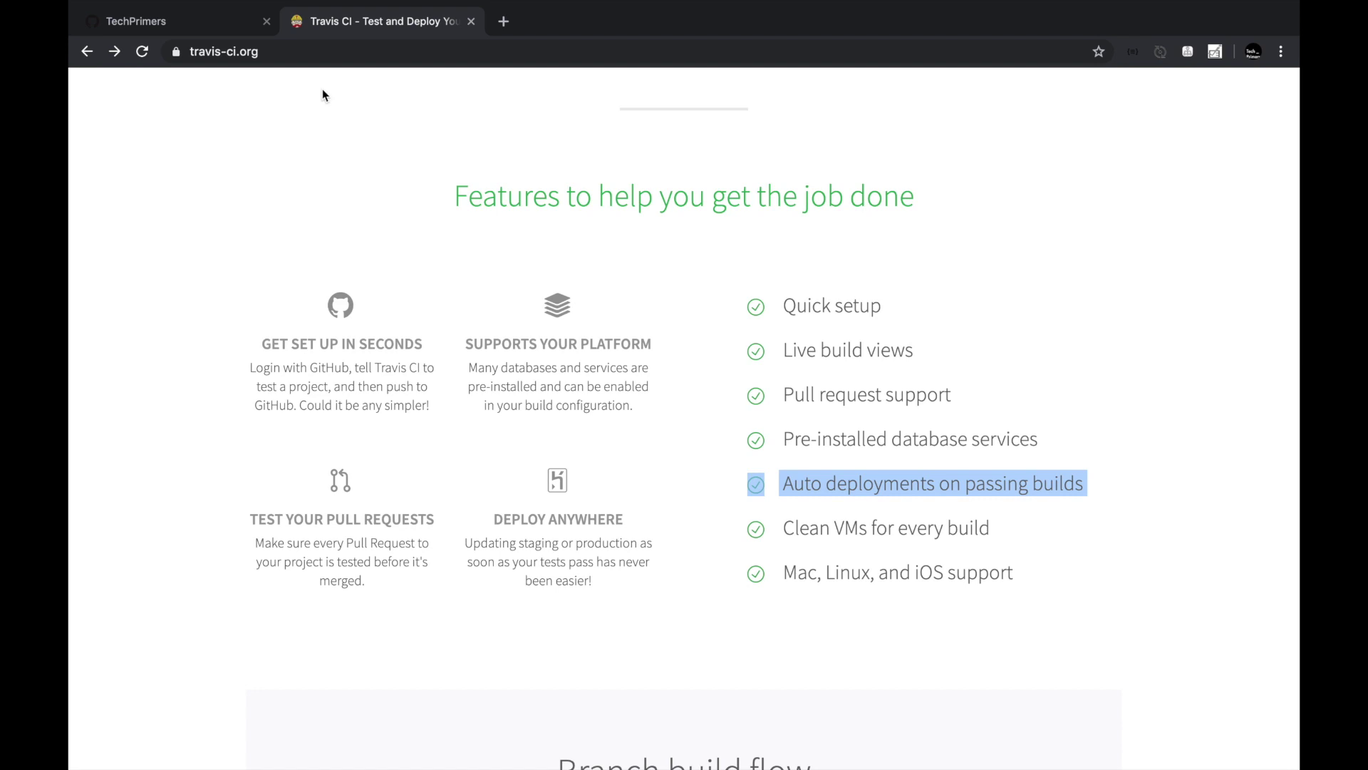
{"action": "left_click", "coordinate": [834, 449]}
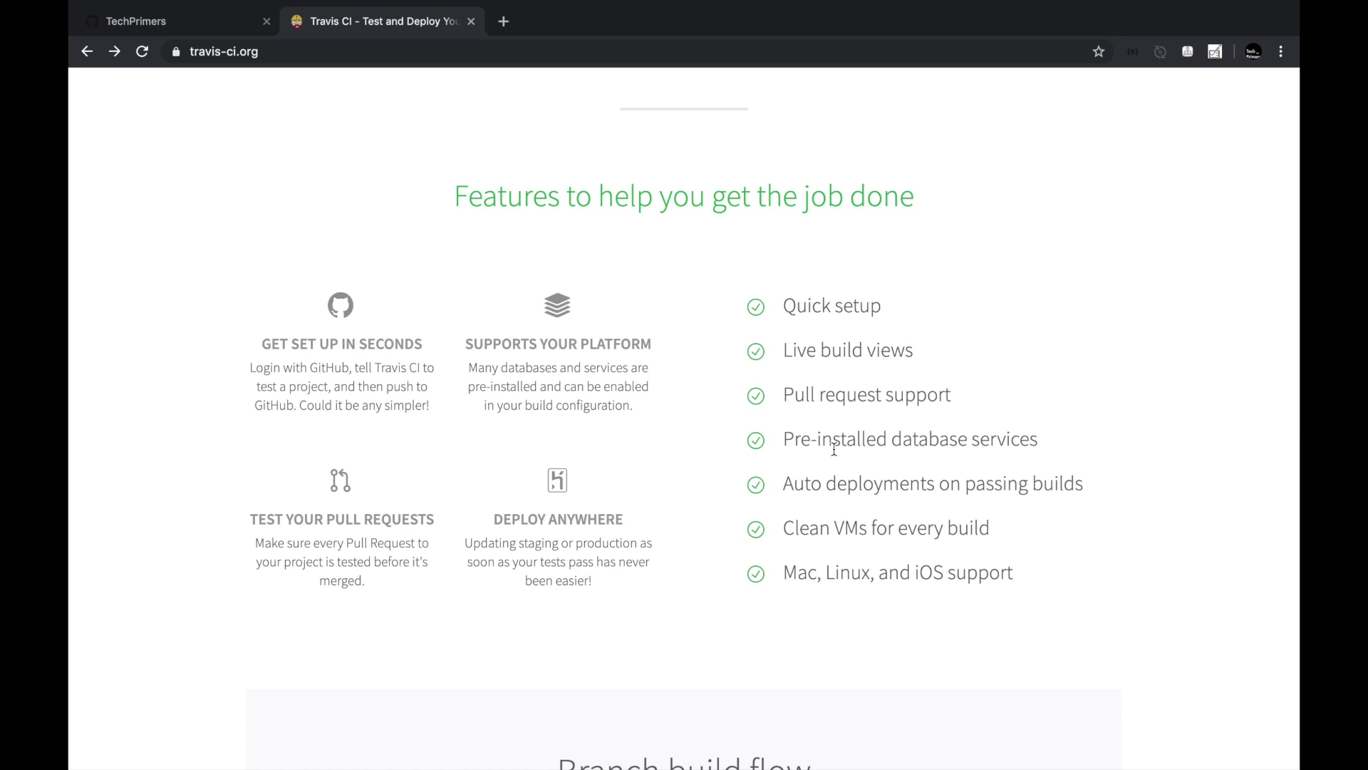
{"action": "scroll", "coordinate": [833, 449], "scroll_direction": "down", "scroll_amount": 2}
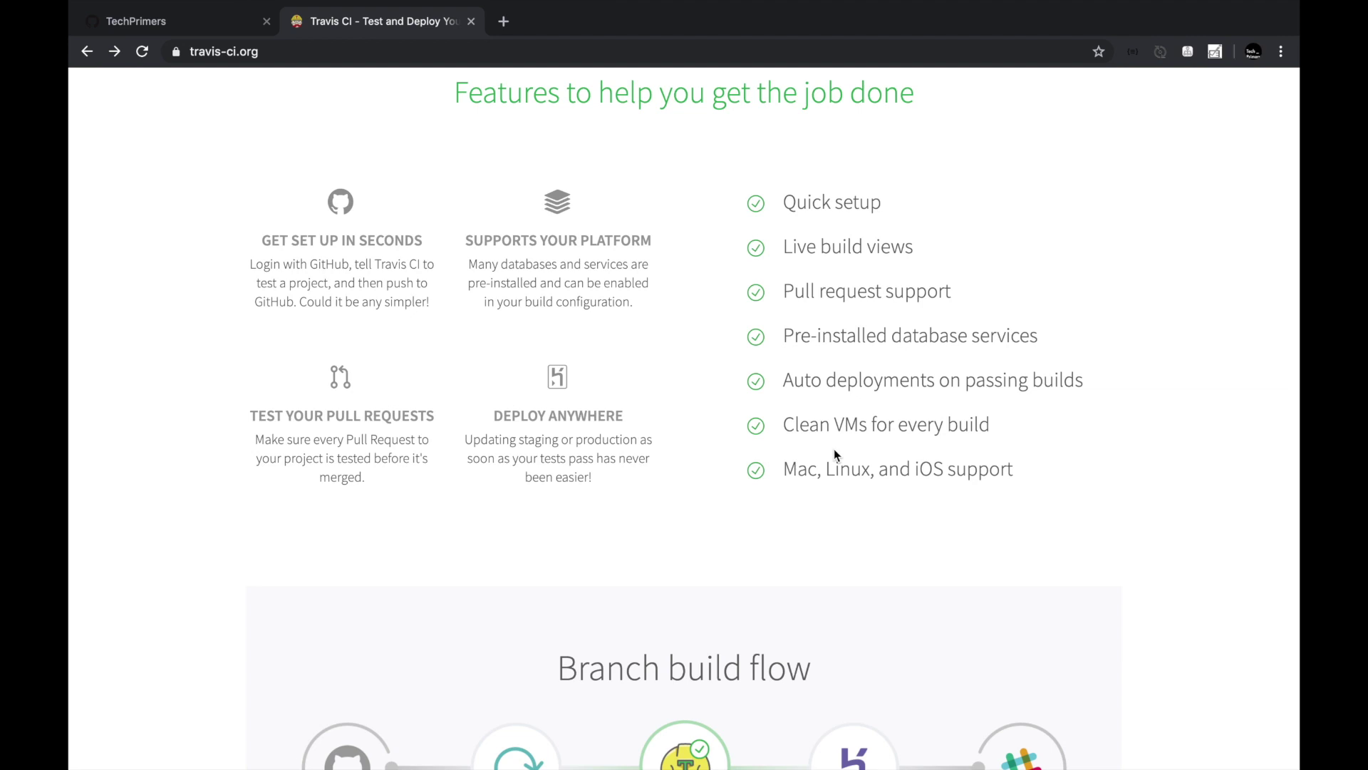
Scroll further down until the branch and pull request build flow diagrams appear.
{"action": "scroll", "coordinate": [835, 454], "scroll_direction": "down", "scroll_amount": 5}
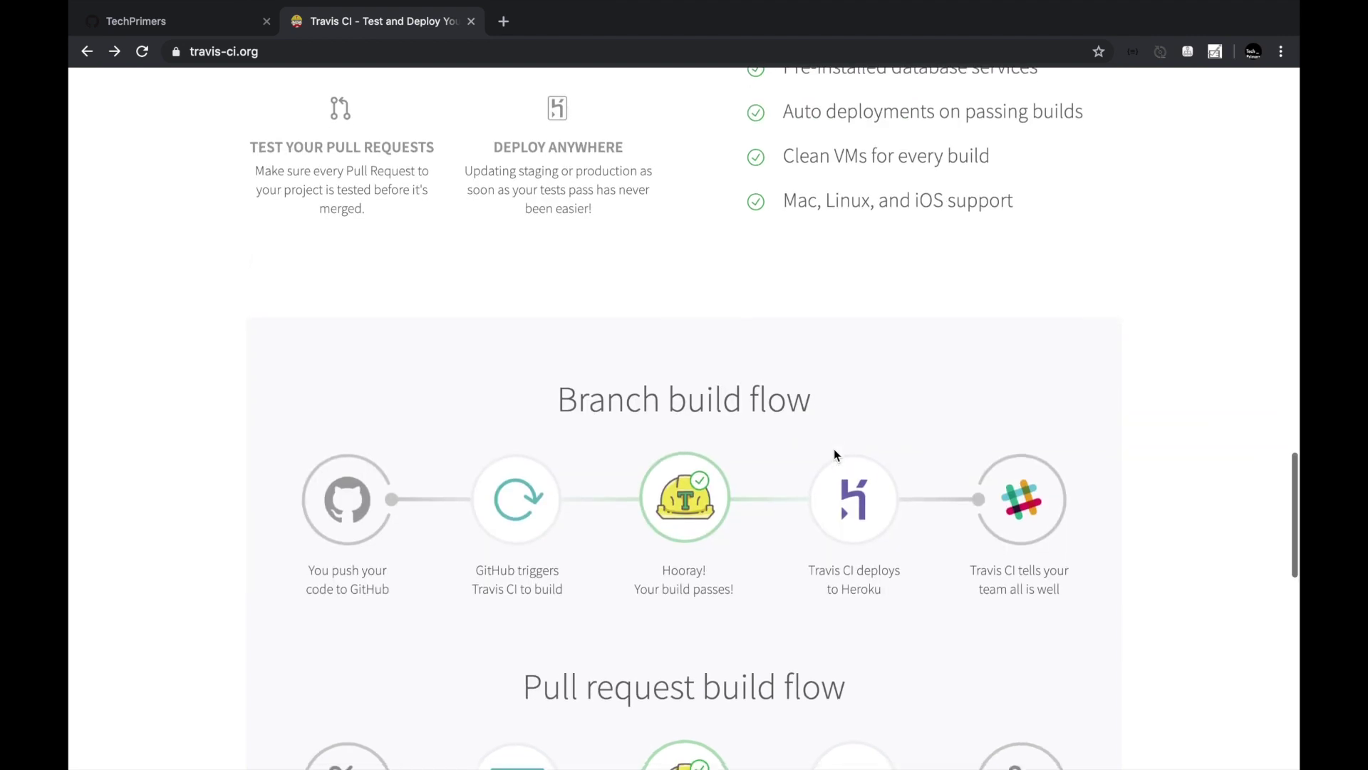
{"action": "scroll", "coordinate": [835, 455], "scroll_direction": "down", "scroll_amount": 1}
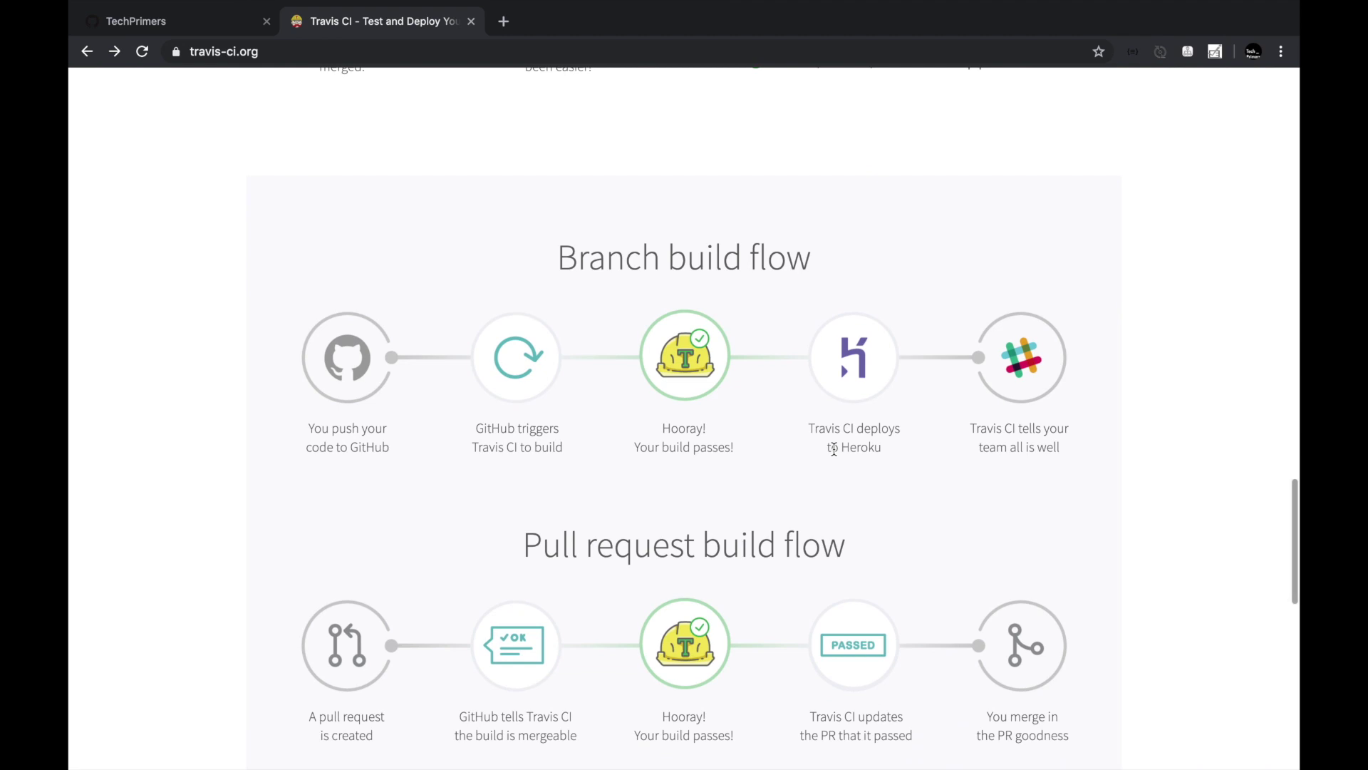
{"action": "scroll", "coordinate": [833, 449], "scroll_direction": "down", "scroll_amount": 1}
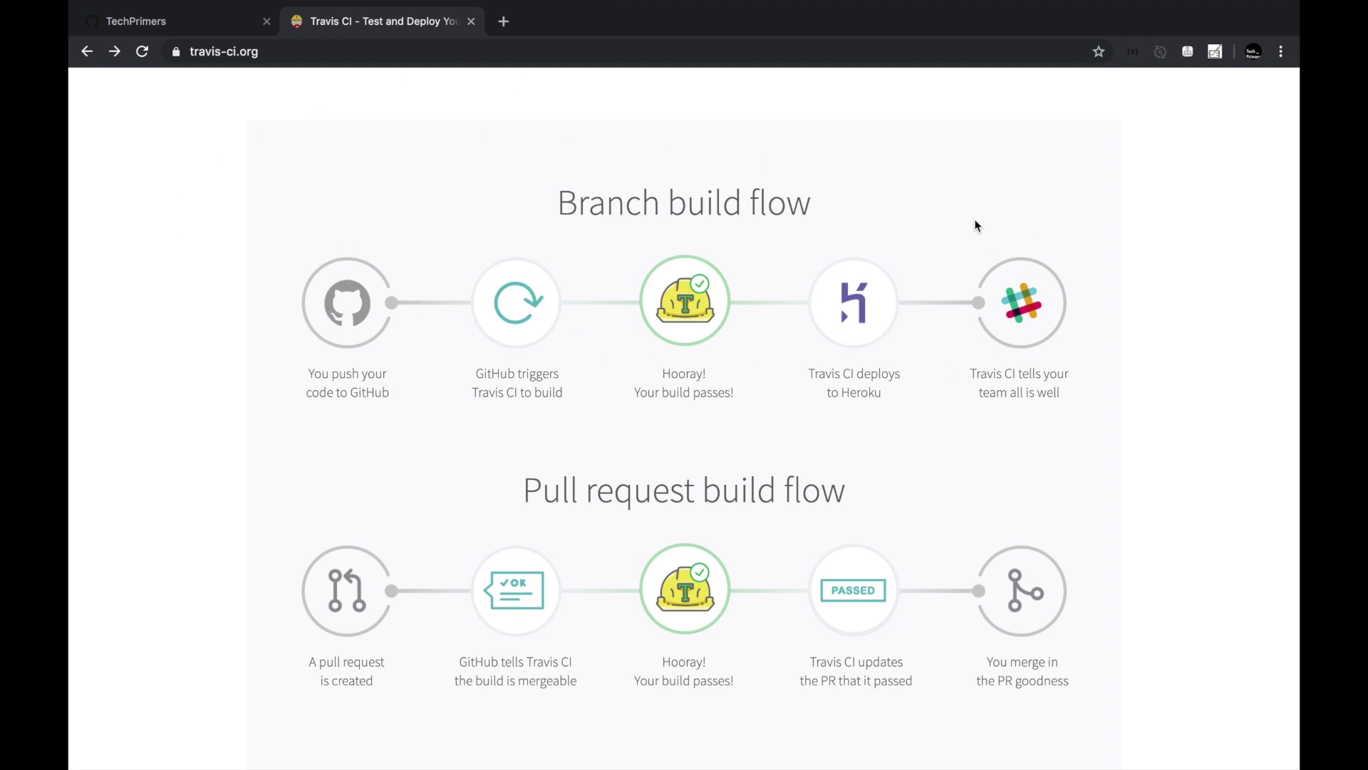
{"action": "scroll", "coordinate": [977, 225], "scroll_direction": "down", "scroll_amount": 3}
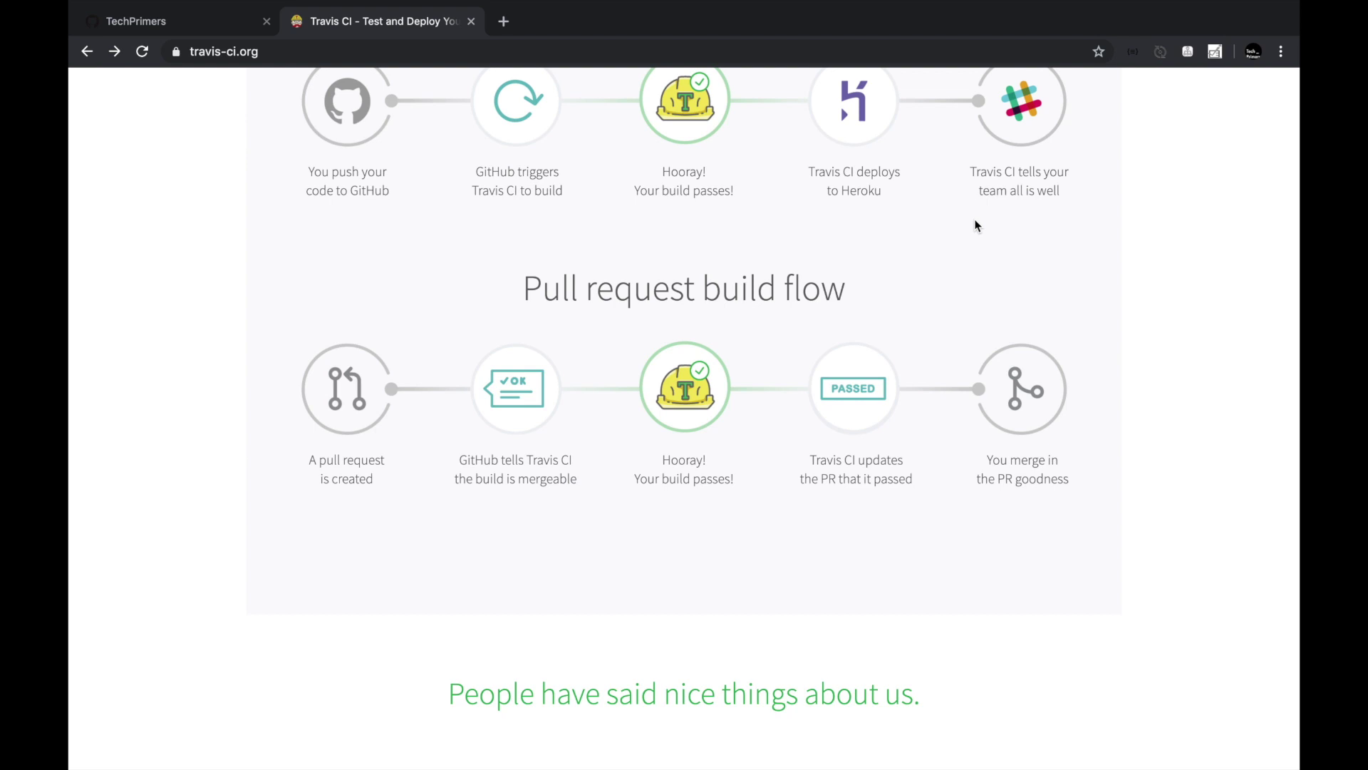
{"action": "scroll", "coordinate": [1063, 323], "scroll_direction": "down", "scroll_amount": 2}
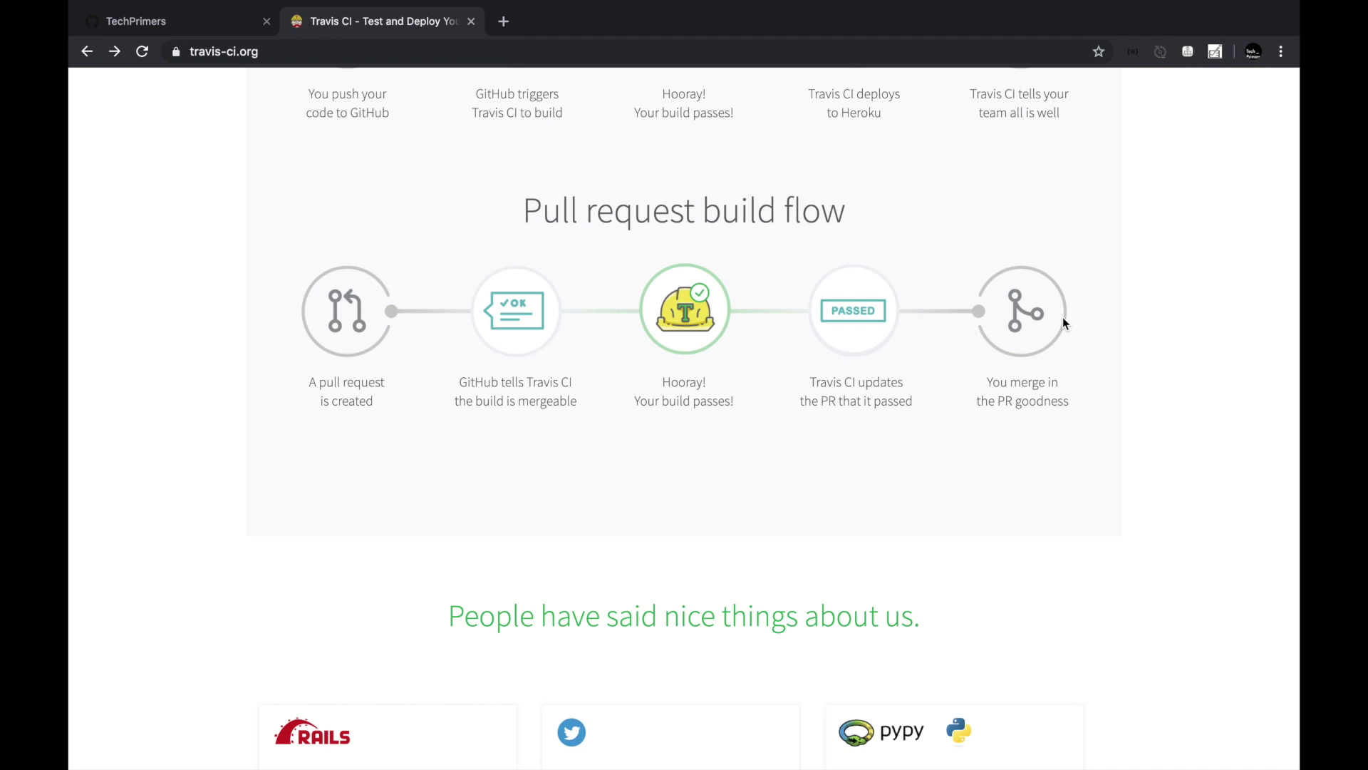
{"action": "scroll", "coordinate": [1064, 322], "scroll_direction": "down", "scroll_amount": 4}
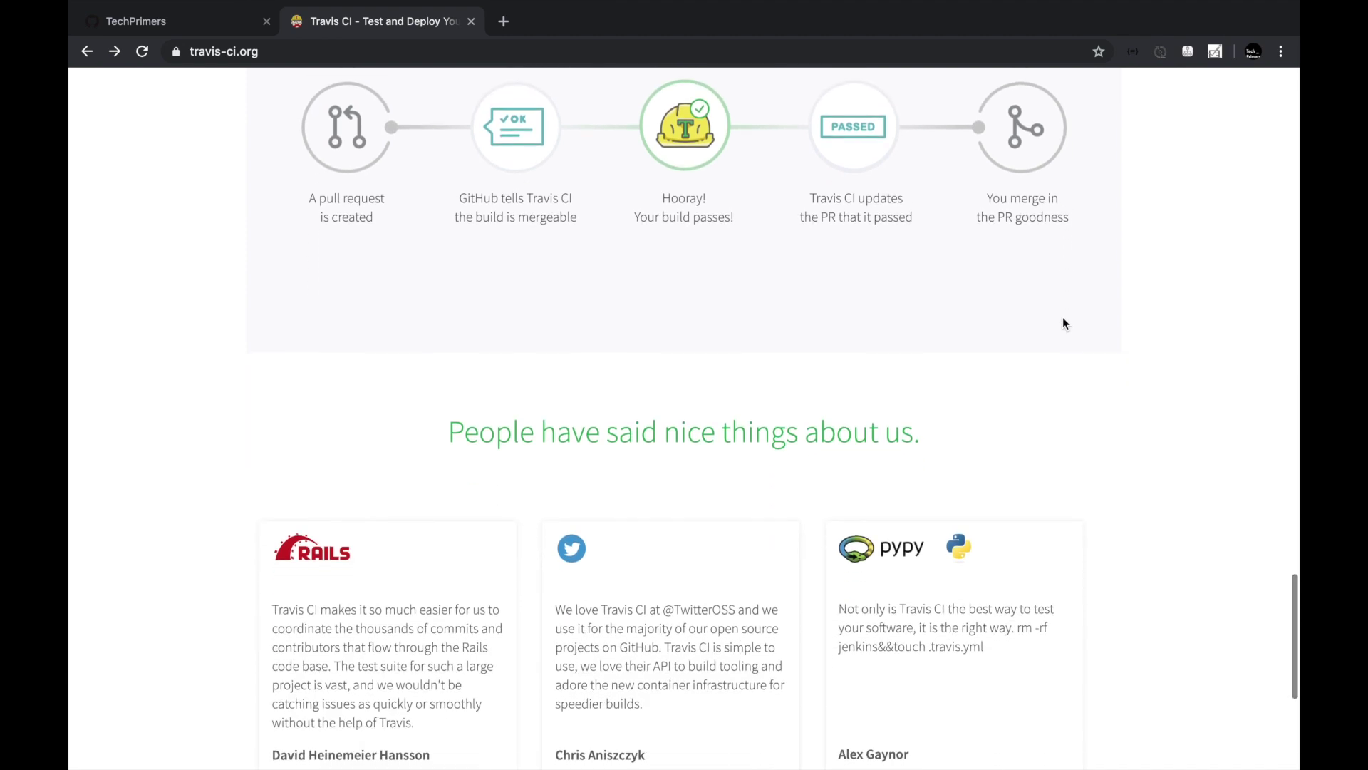
{"action": "scroll", "coordinate": [1062, 323], "scroll_direction": "down", "scroll_amount": 4}
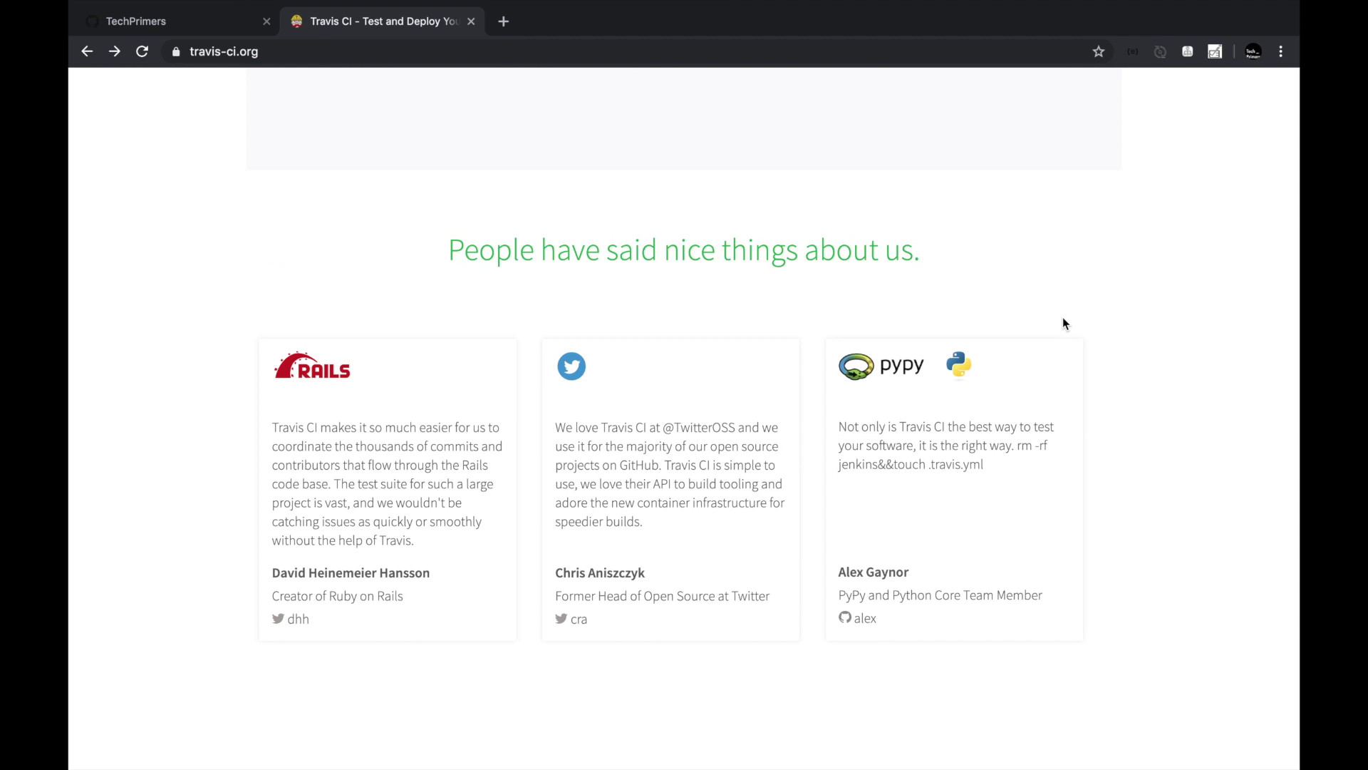
{"action": "scroll", "coordinate": [1062, 320], "scroll_direction": "up", "scroll_amount": 10}
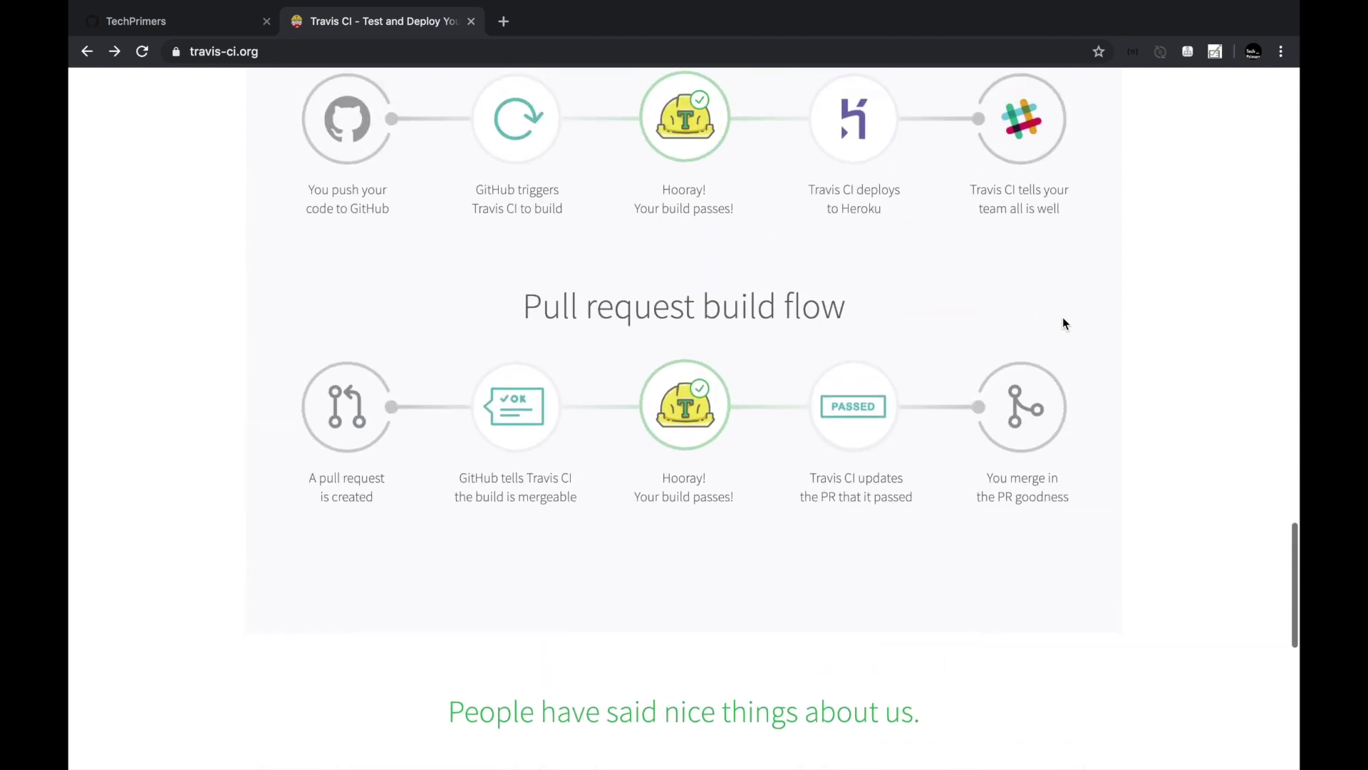
{"action": "scroll", "coordinate": [1063, 323], "scroll_direction": "up", "scroll_amount": 7}
{"action": "scroll", "coordinate": [1064, 323], "scroll_direction": "down", "scroll_amount": 2}
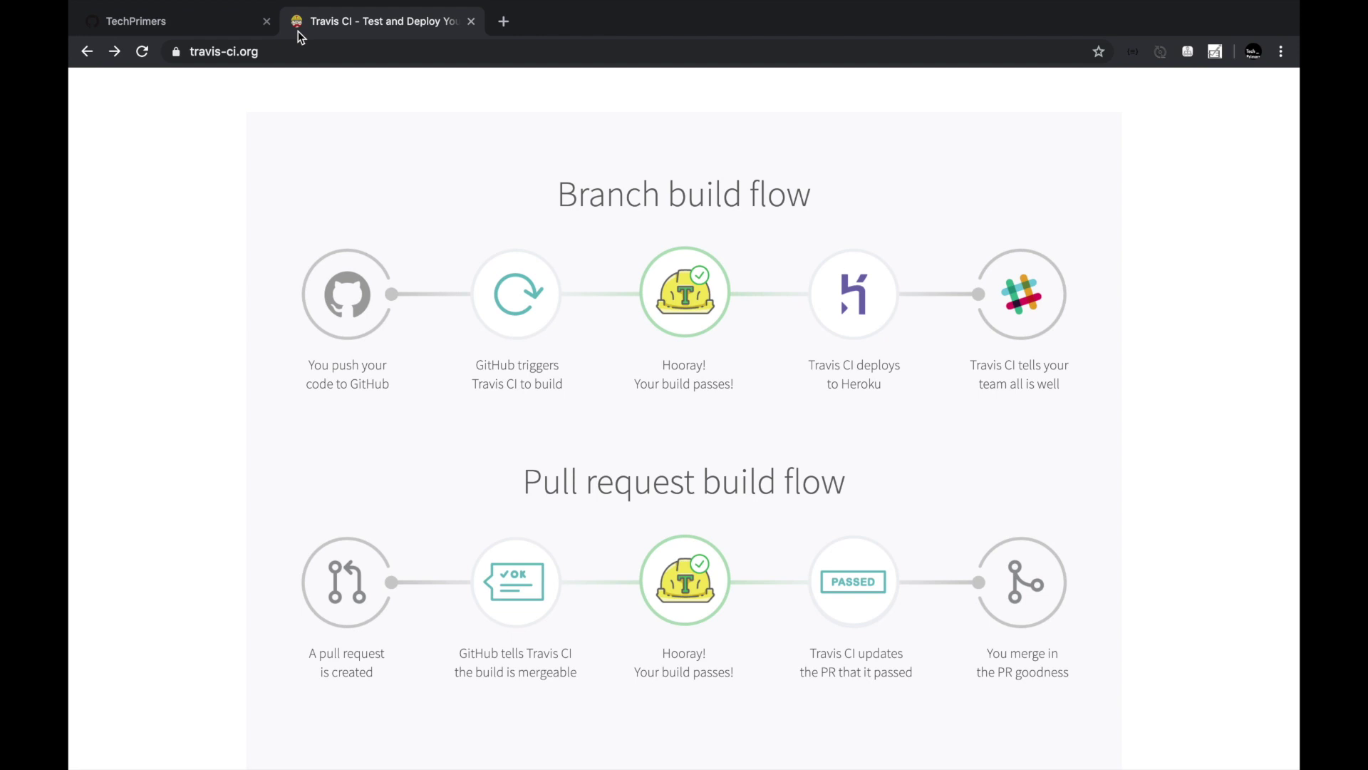
Start a new repository from the GitHub organisation page.
{"action": "left_click", "coordinate": [211, 27]}
{"action": "scroll", "coordinate": [662, 483], "scroll_direction": "down", "scroll_amount": 1}
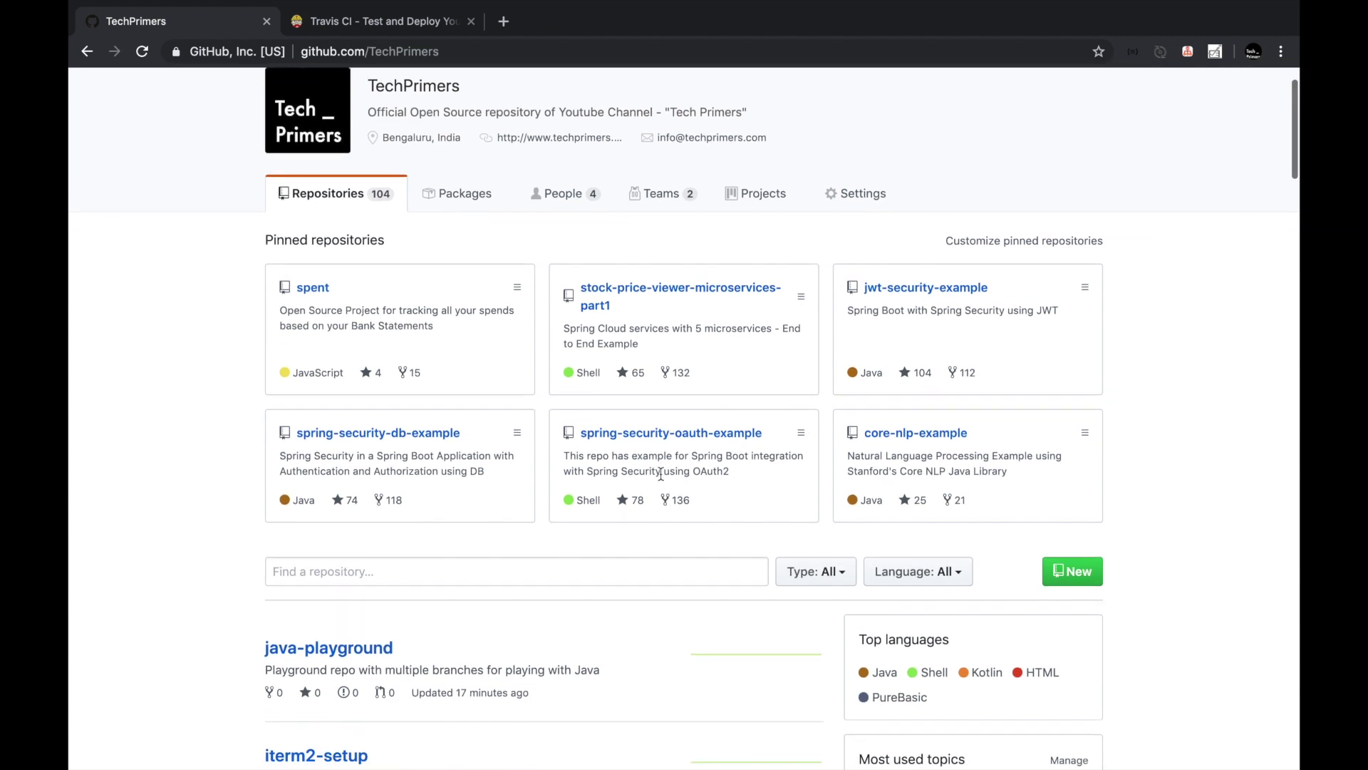
{"action": "scroll", "coordinate": [662, 474], "scroll_direction": "down", "scroll_amount": 2}
{"action": "scroll", "coordinate": [661, 474], "scroll_direction": "down", "scroll_amount": 1}
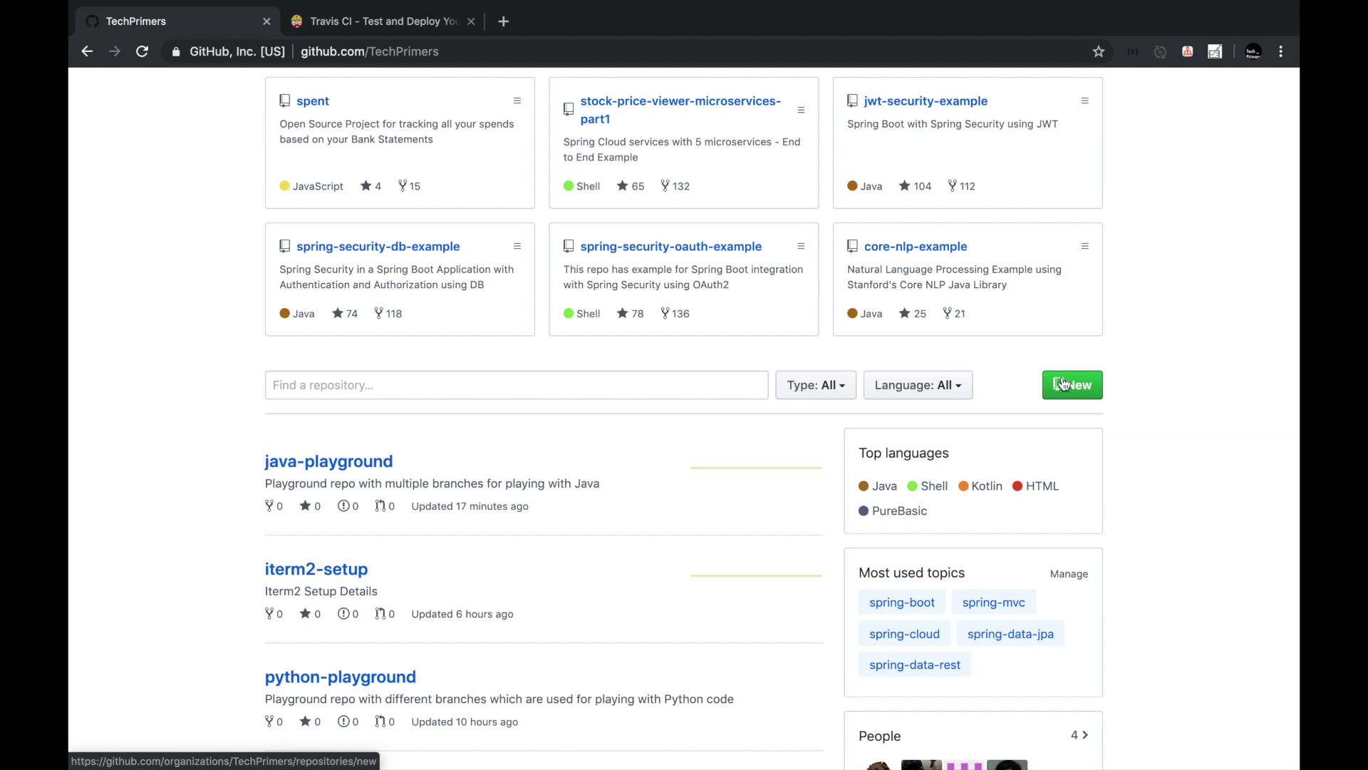
{"action": "left_click", "coordinate": [1062, 384]}
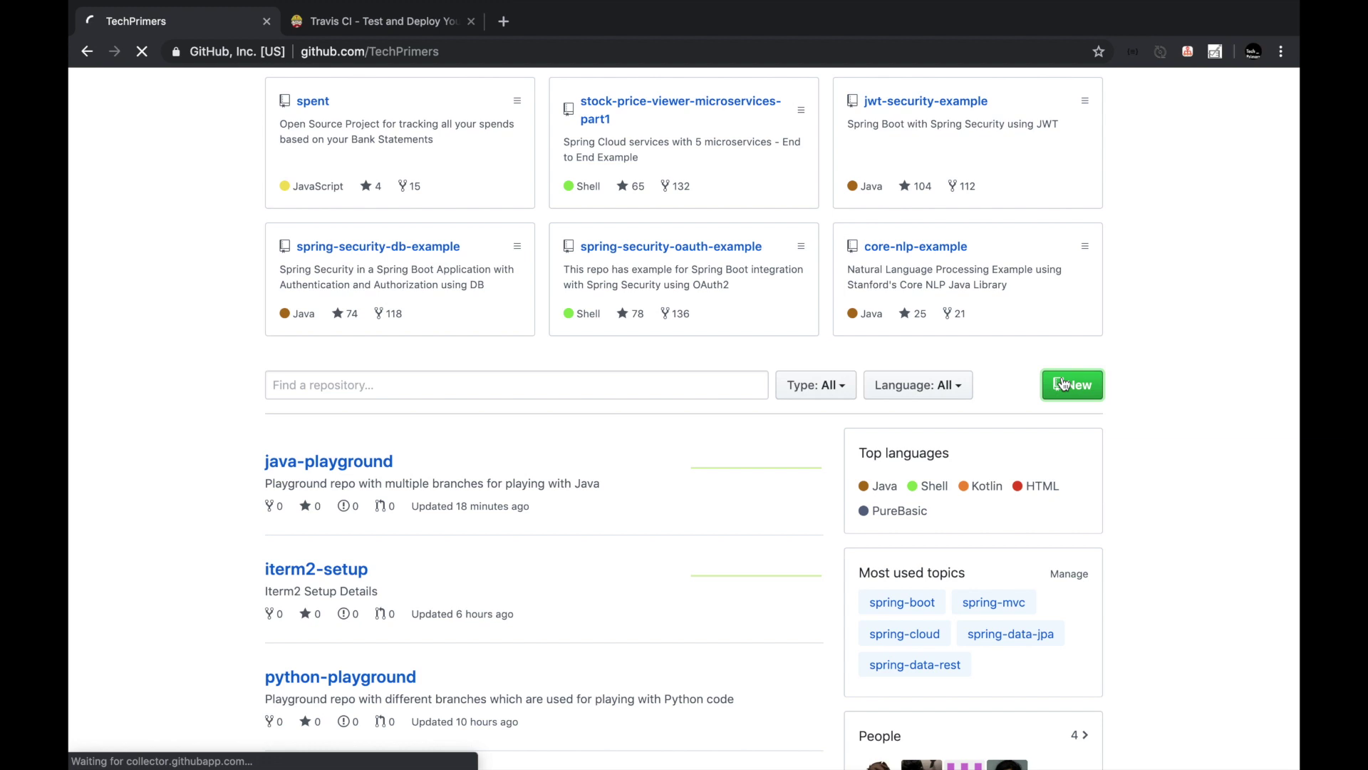
Name the repository travis-ci-example with description 'Travis CI Exam', then return to Travis CI.
{"action": "left_click", "coordinate": [578, 308]}
{"action": "type", "text": "travi"}
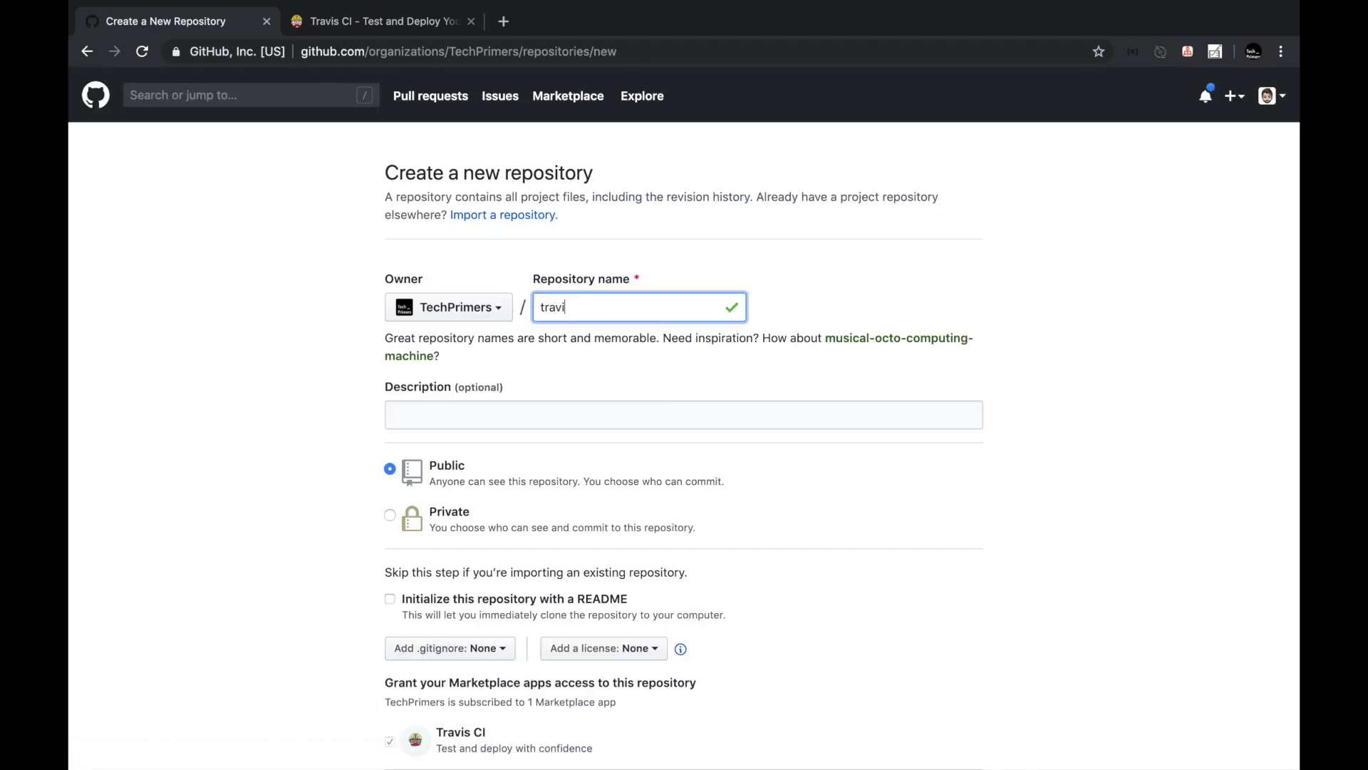
{"action": "type", "text": "s-ci-example"}
{"action": "key", "text": "Tab"}
{"action": "type", "text": "Travis CI Exam"}
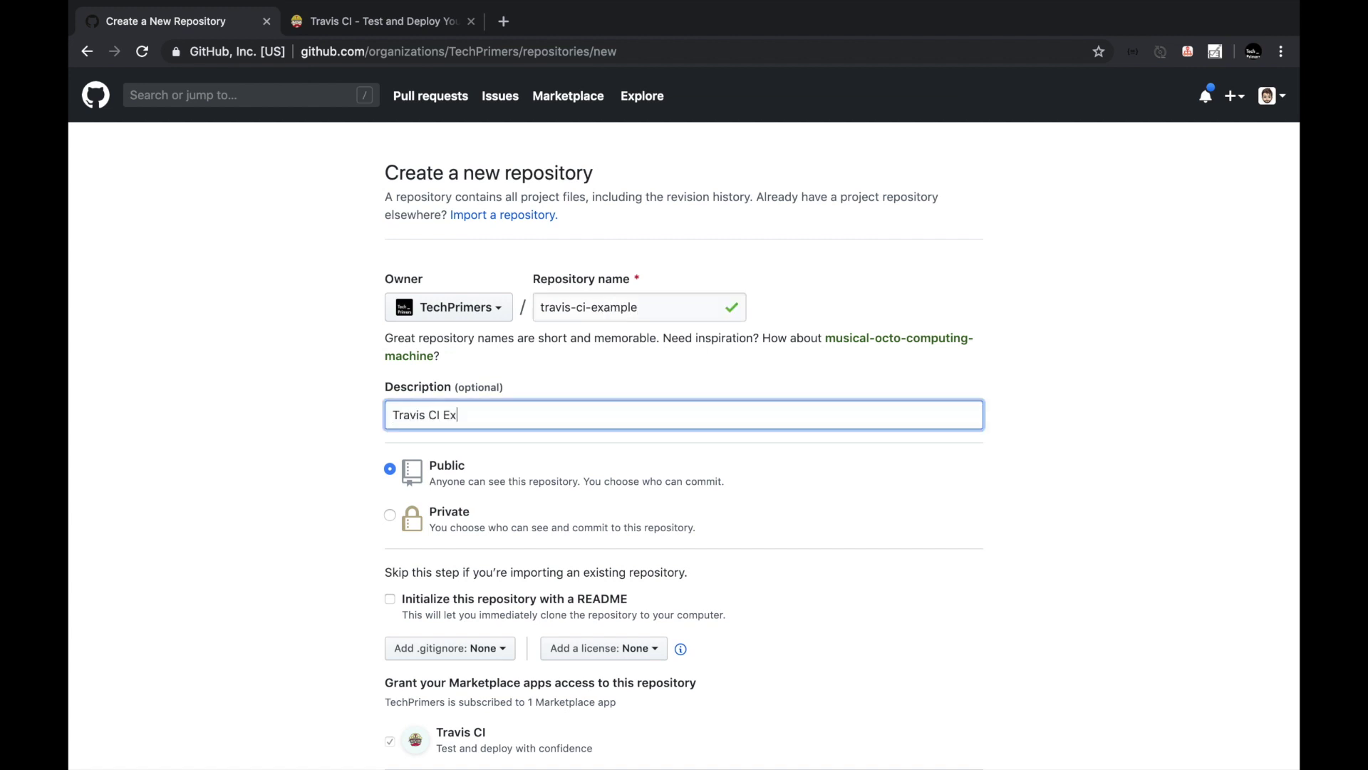
{"action": "key", "text": "ctrl+Tab"}
{"action": "scroll", "coordinate": [642, 144], "scroll_direction": "up", "scroll_amount": 10}
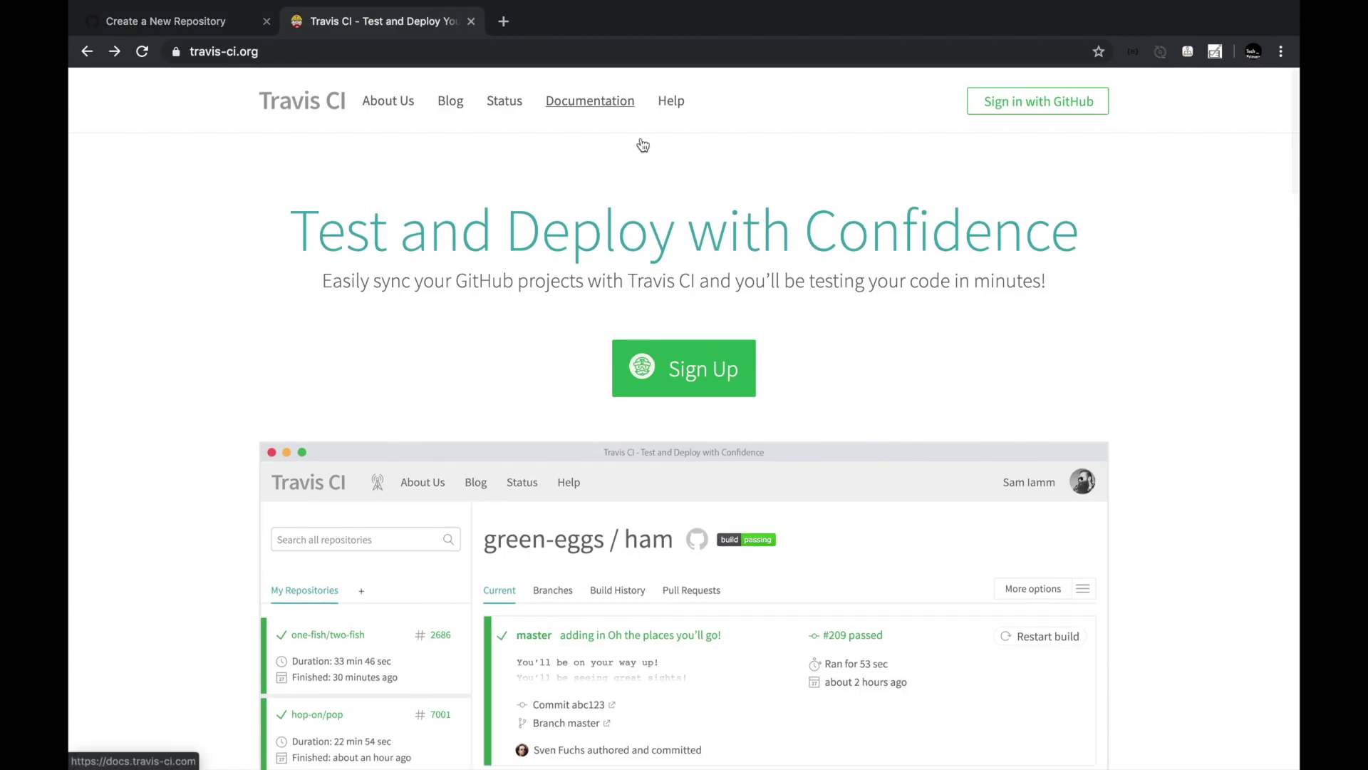
Sign in with GitHub and review the organizations, commit status and deployments permissions.
{"action": "left_click", "coordinate": [1026, 112]}
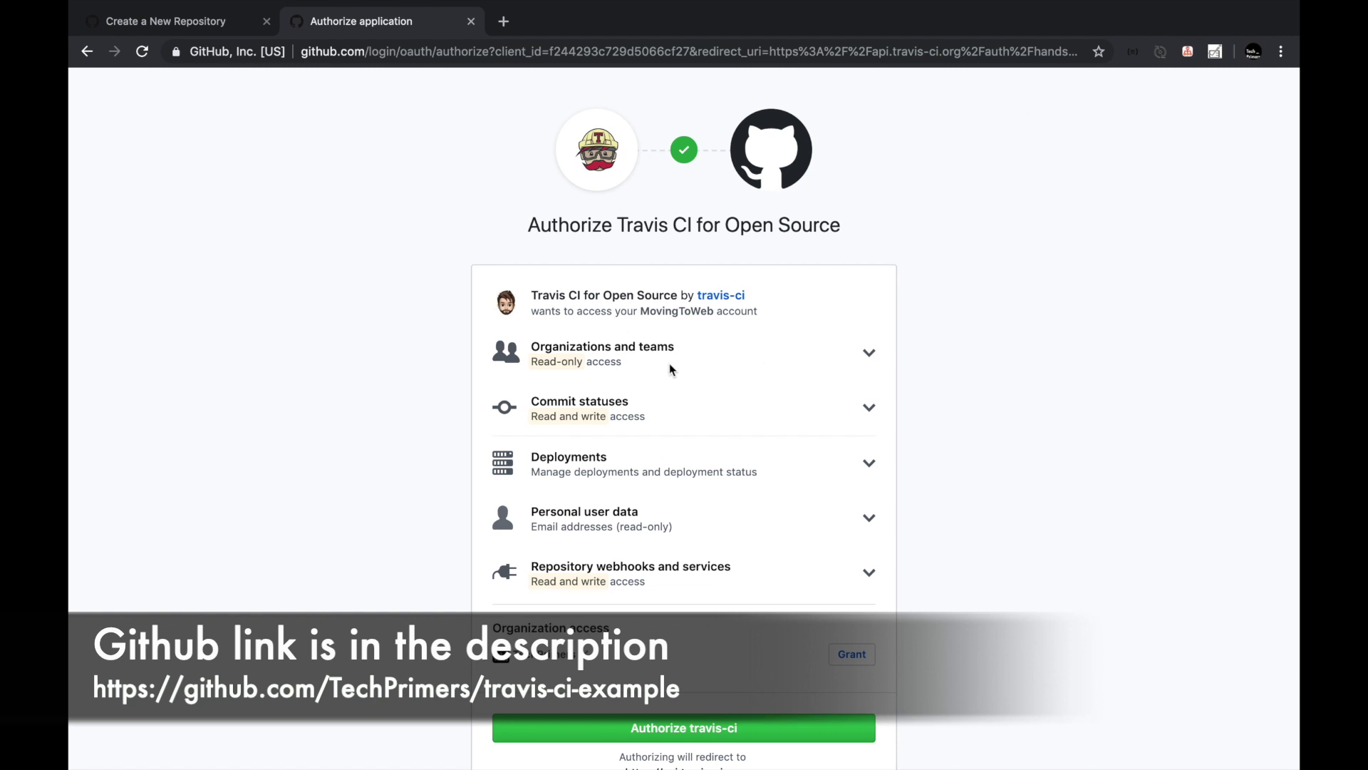
{"action": "triple_click", "coordinate": [589, 347]}
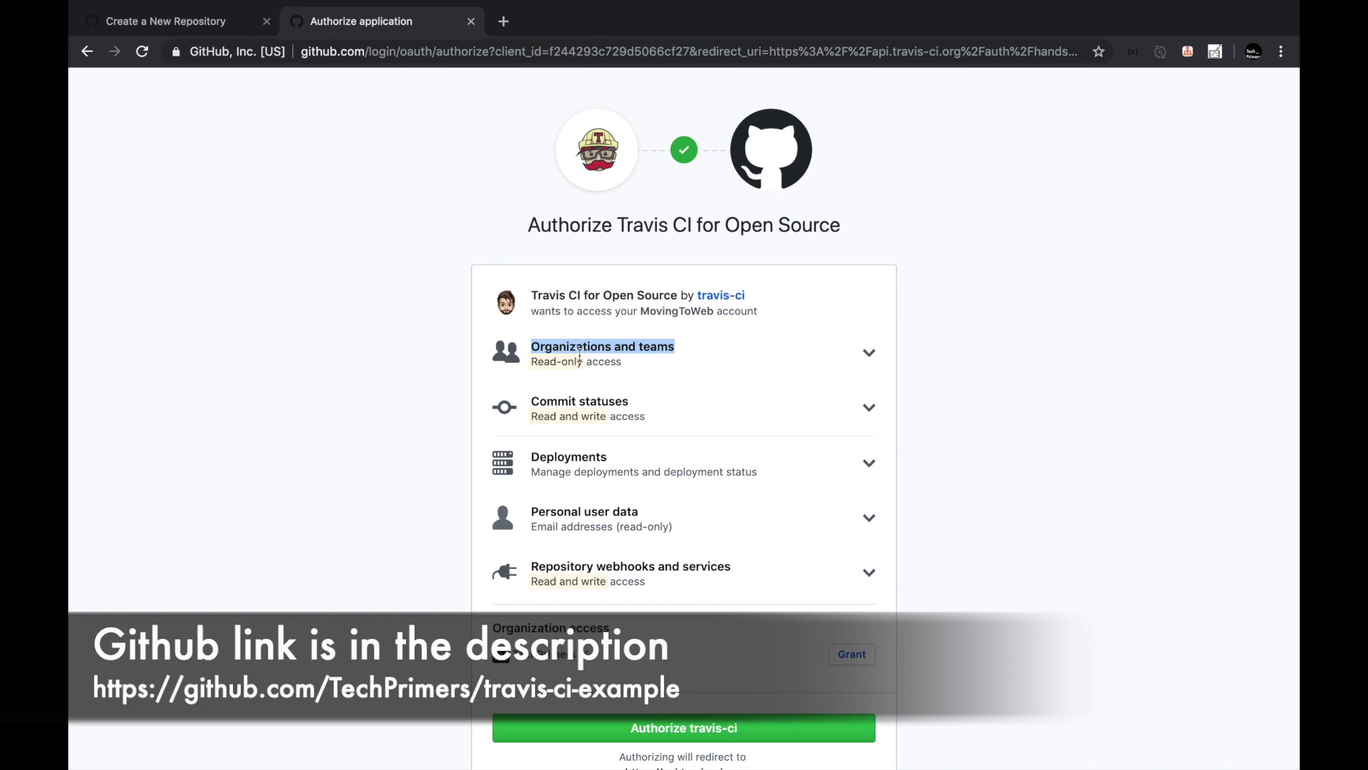
{"action": "triple_click", "coordinate": [577, 416]}
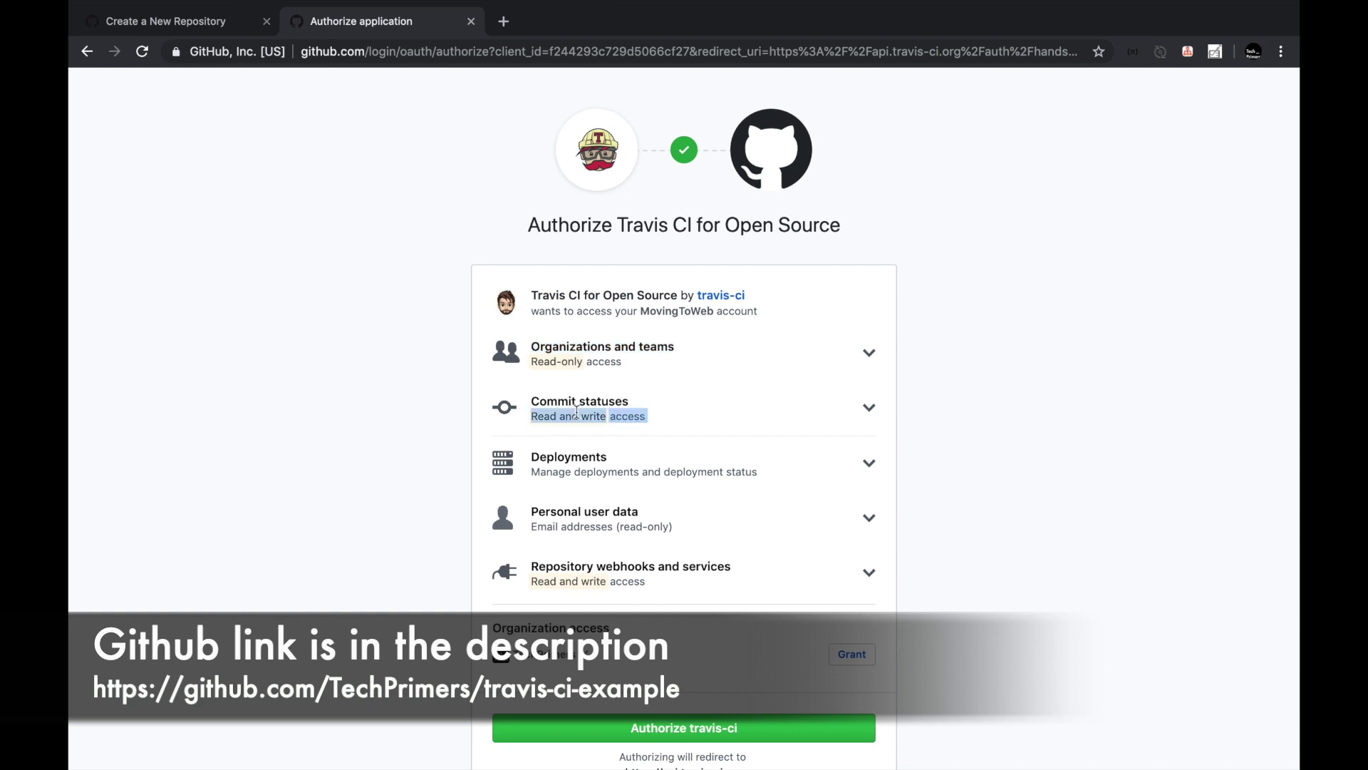
{"action": "scroll", "coordinate": [578, 413], "scroll_direction": "down", "scroll_amount": 1}
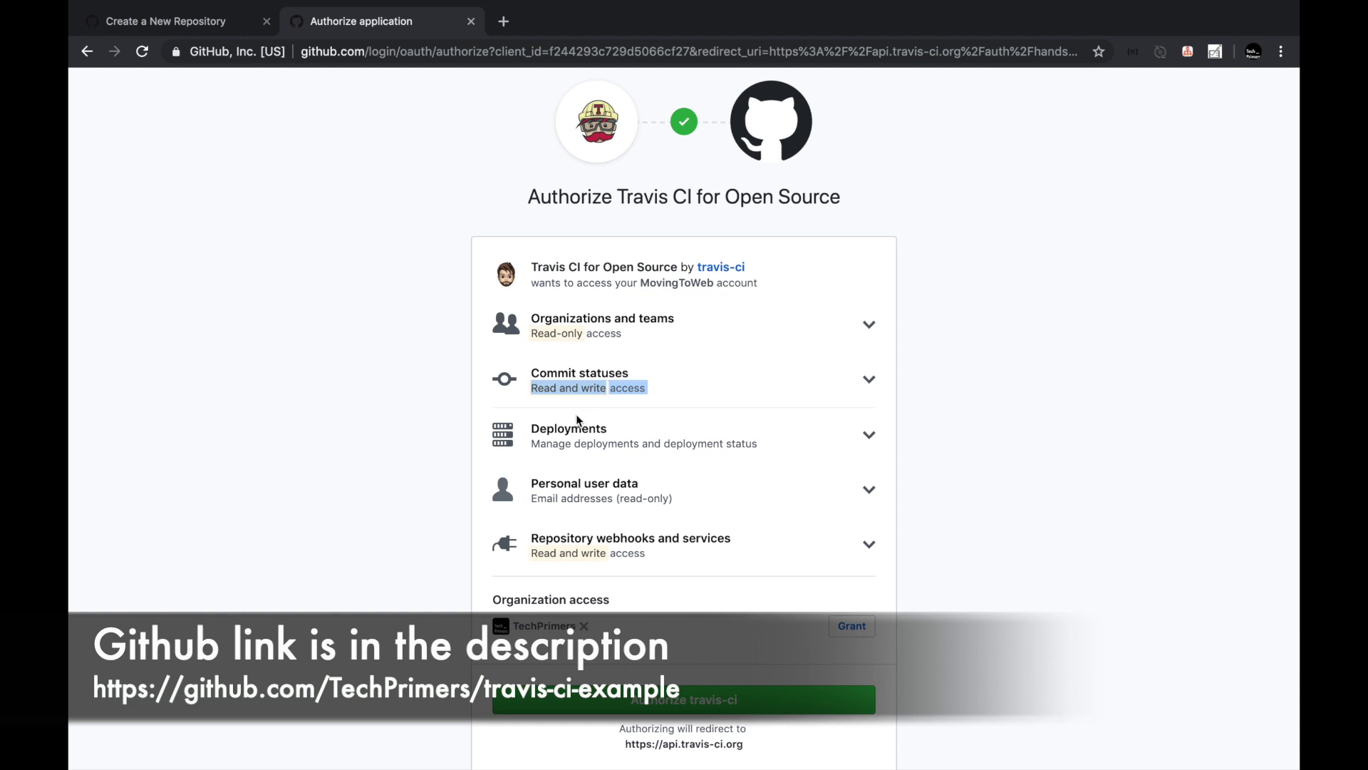
{"action": "triple_click", "coordinate": [571, 444]}
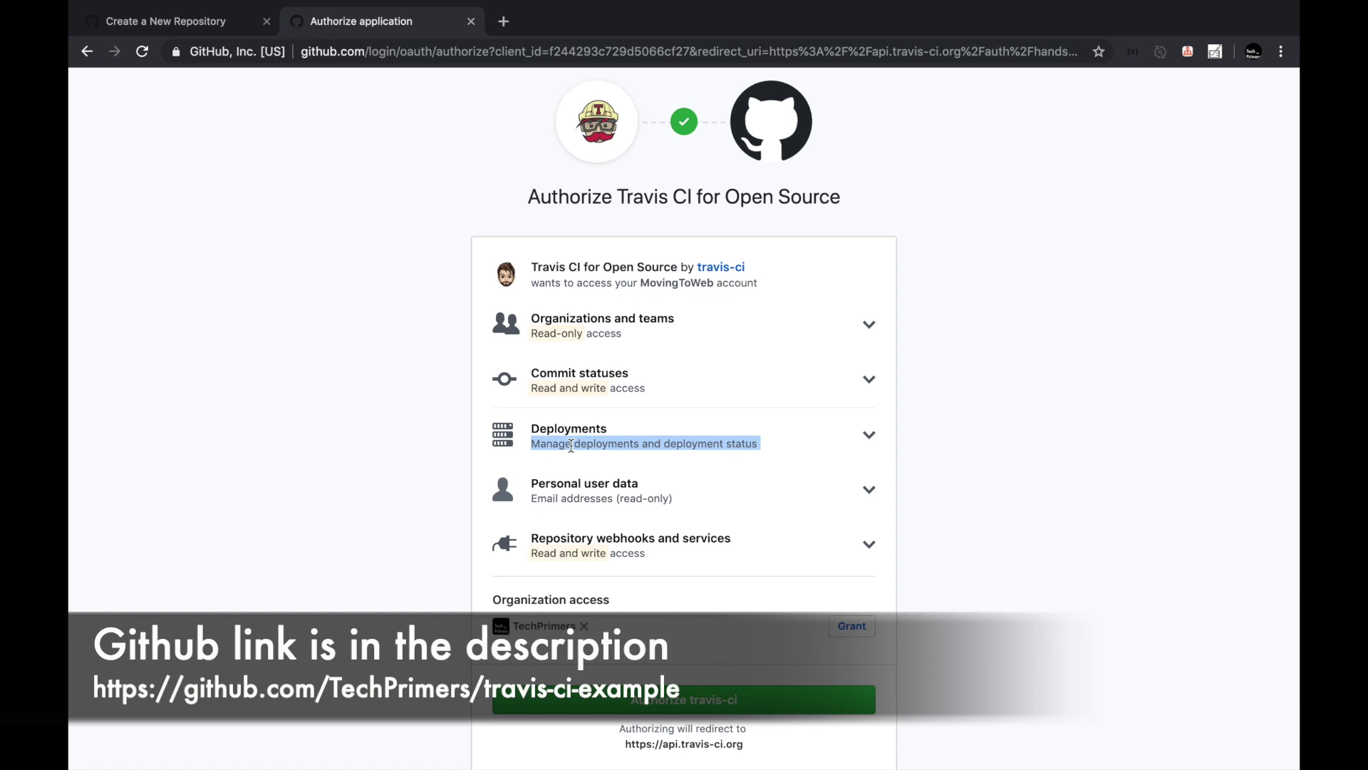
Review the email and webhooks permissions, then authorize travis-ci and confirm the password.
{"action": "triple_click", "coordinate": [584, 494]}
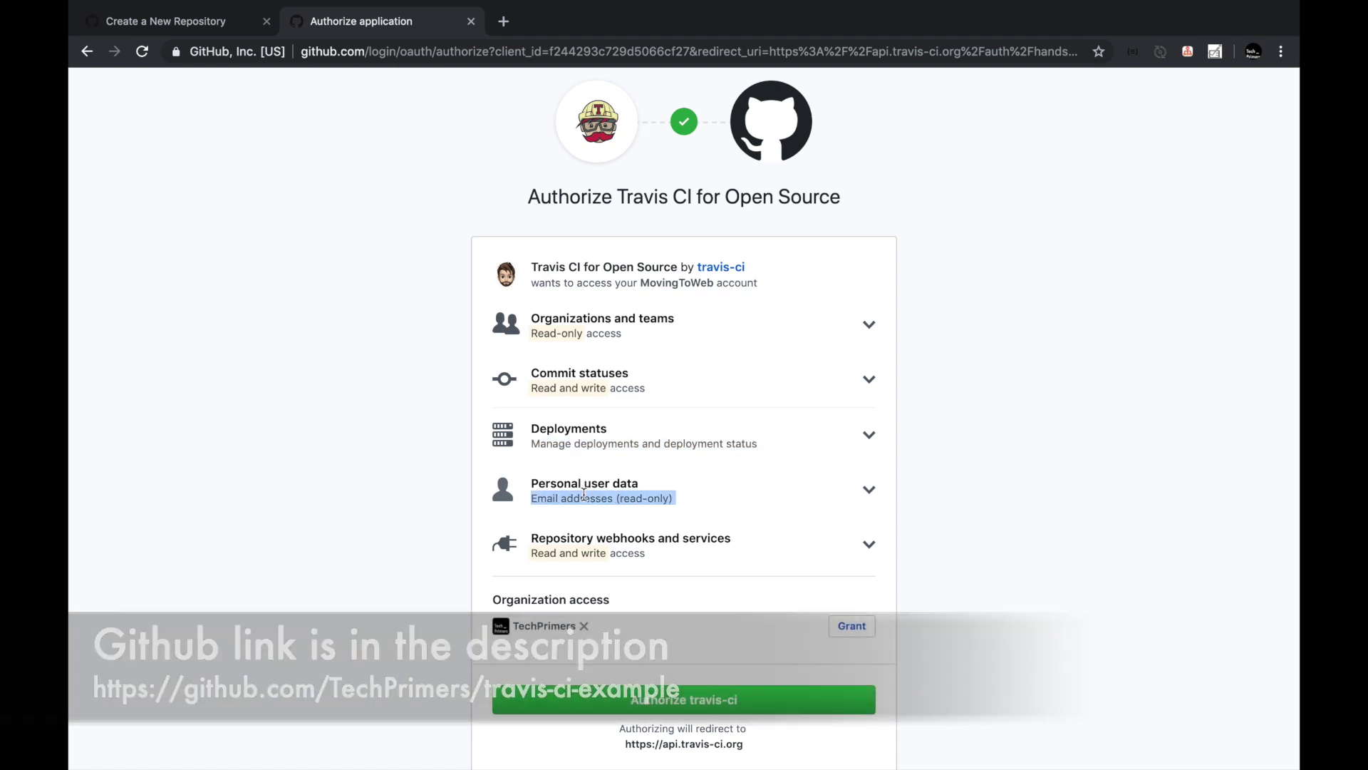
{"action": "triple_click", "coordinate": [594, 552]}
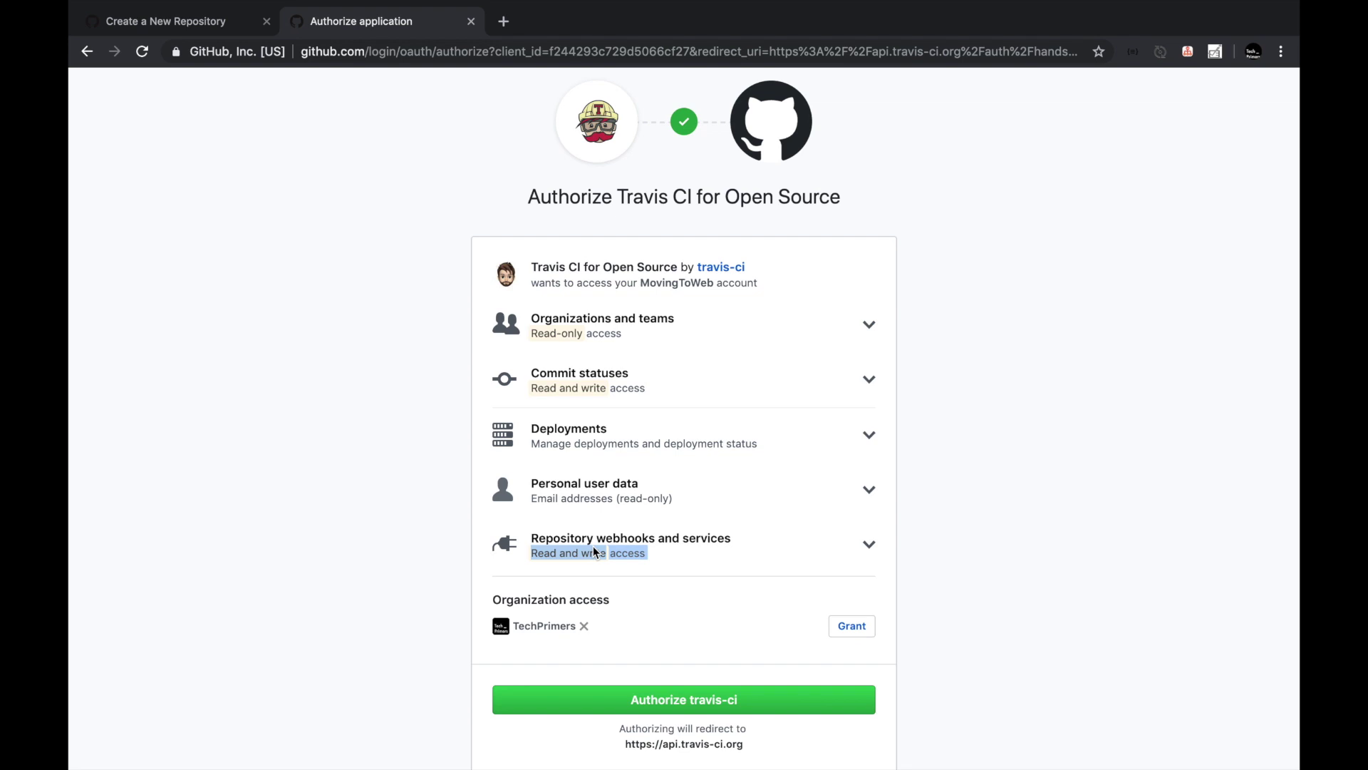
{"action": "double_click", "coordinate": [592, 553]}
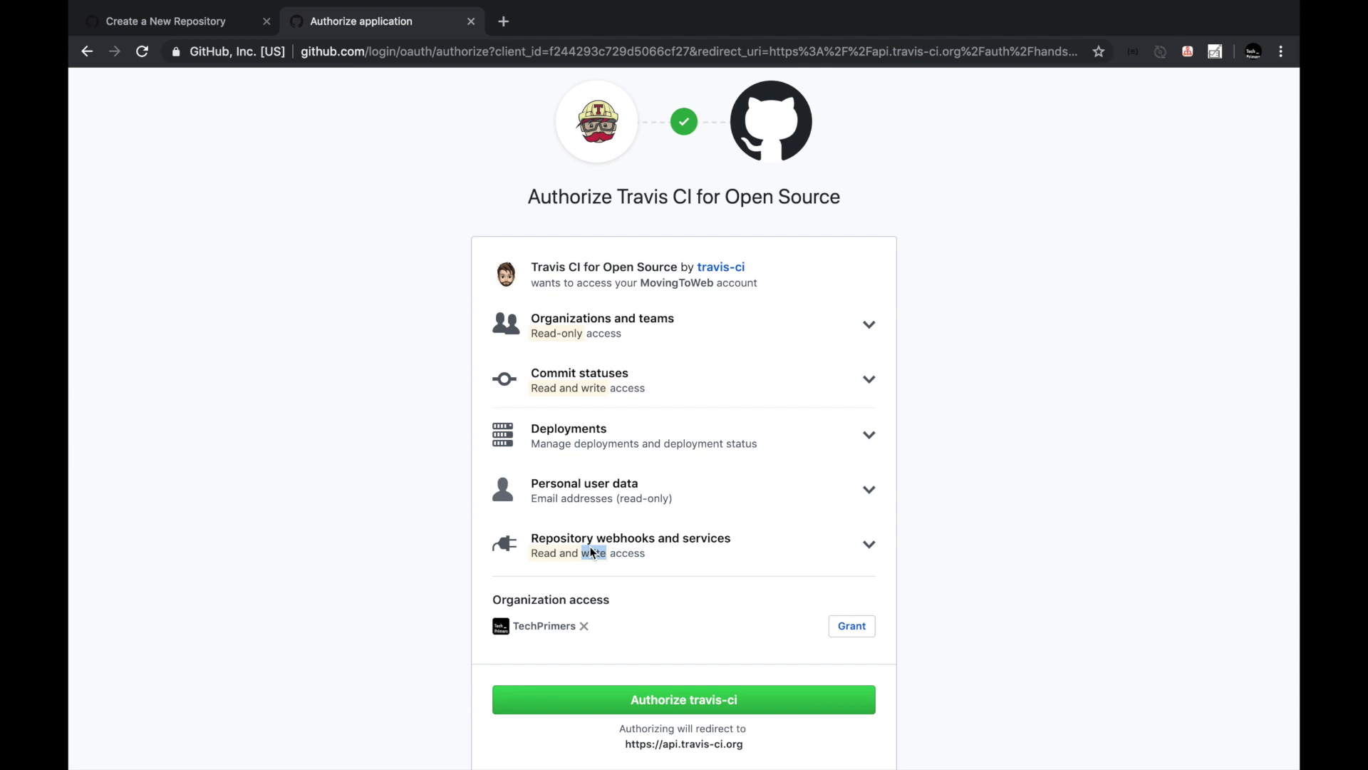
{"action": "left_click", "coordinate": [663, 701]}
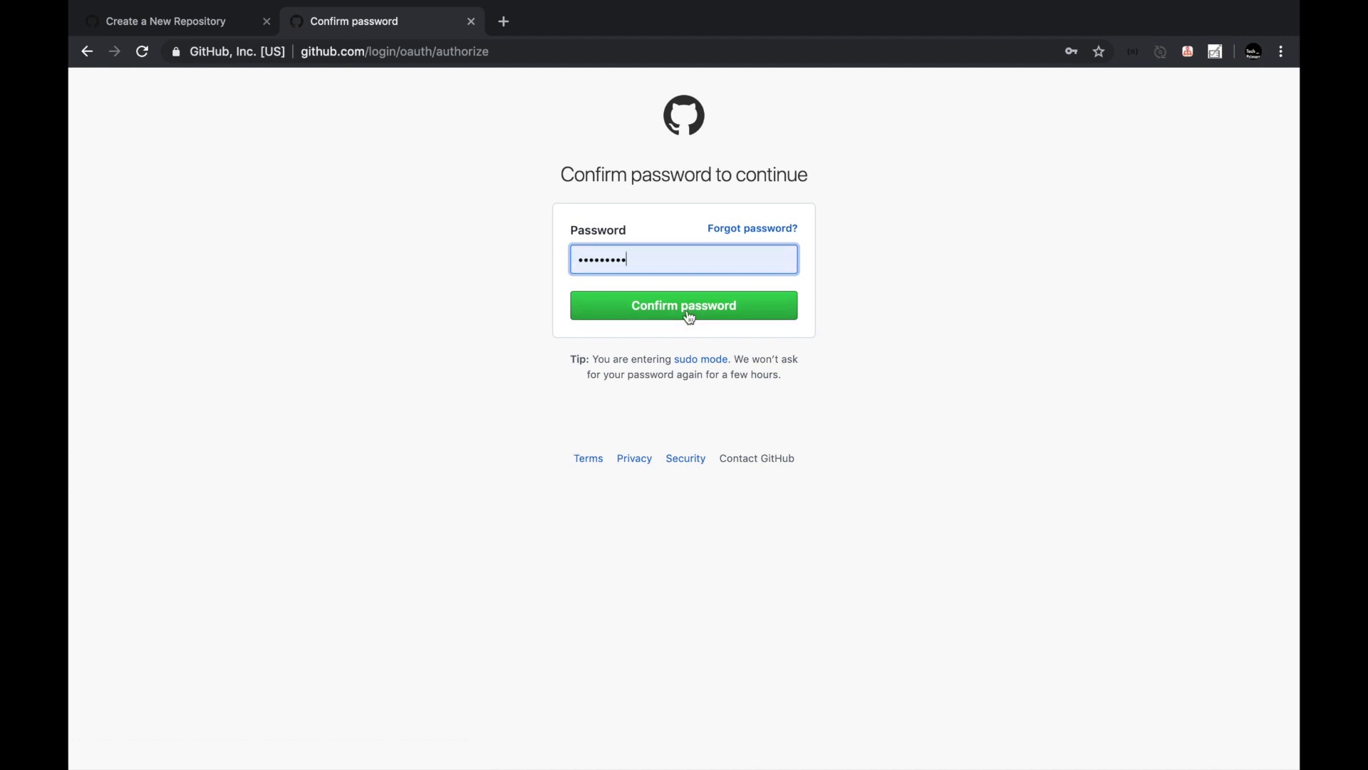
{"action": "left_click", "coordinate": [690, 314]}
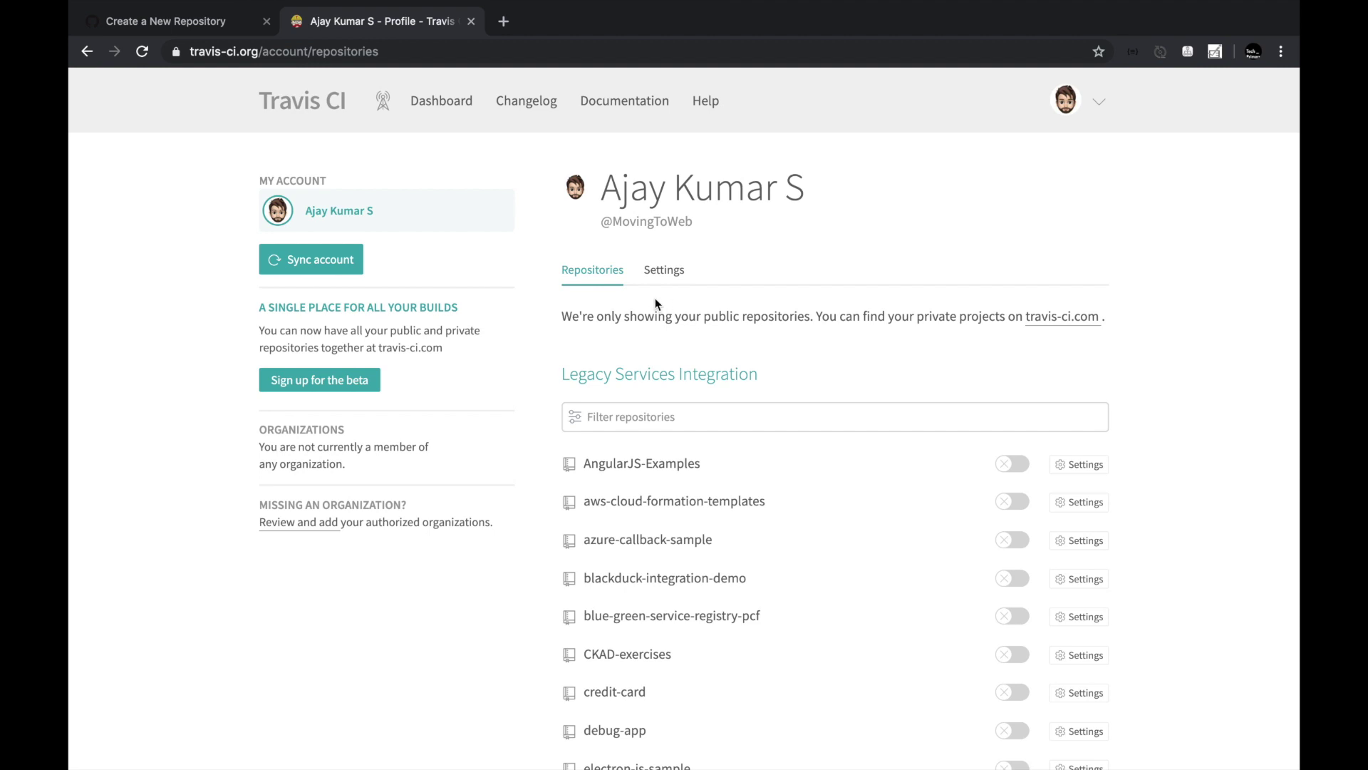
Open the Travis CI dashboard.
{"action": "scroll", "coordinate": [607, 334], "scroll_direction": "down", "scroll_amount": 5}
{"action": "scroll", "coordinate": [607, 334], "scroll_direction": "down", "scroll_amount": 10}
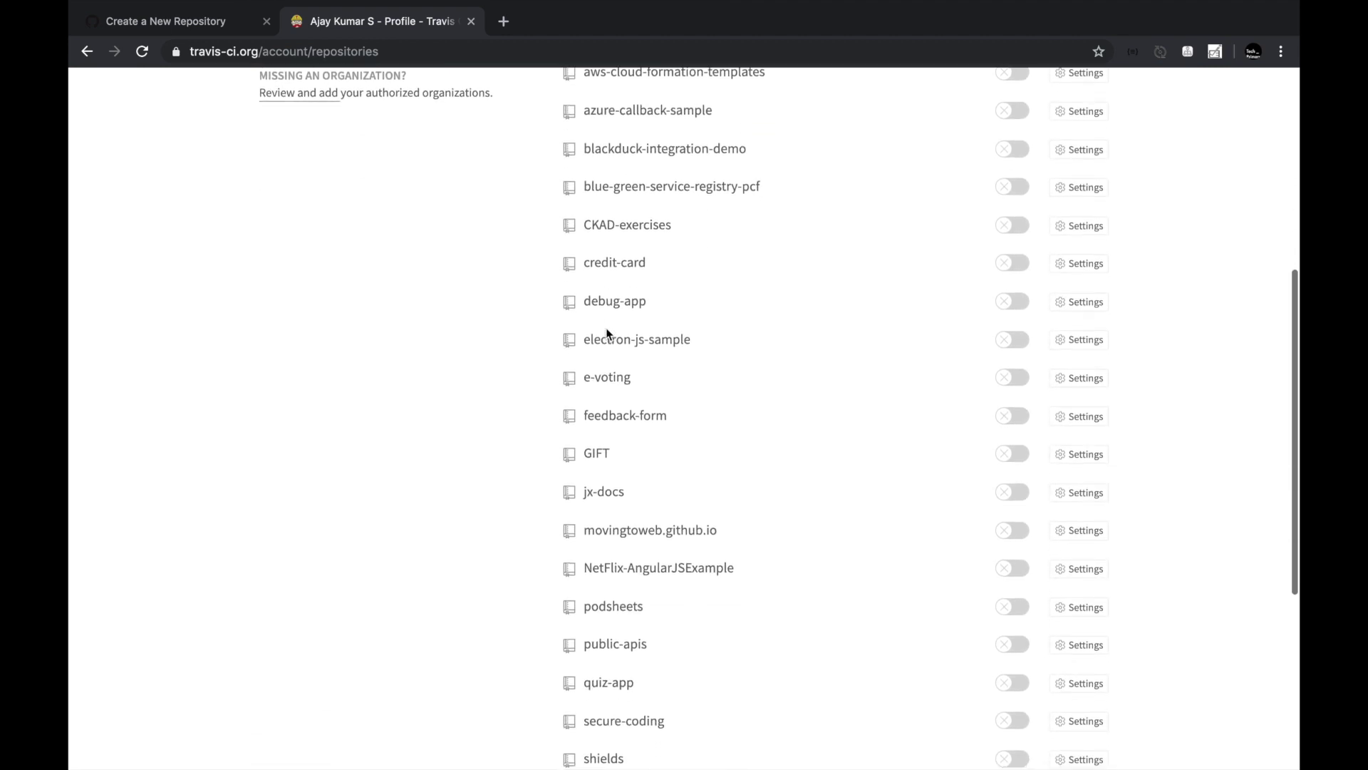
{"action": "scroll", "coordinate": [451, 104], "scroll_direction": "up", "scroll_amount": 15}
{"action": "left_click", "coordinate": [451, 104]}
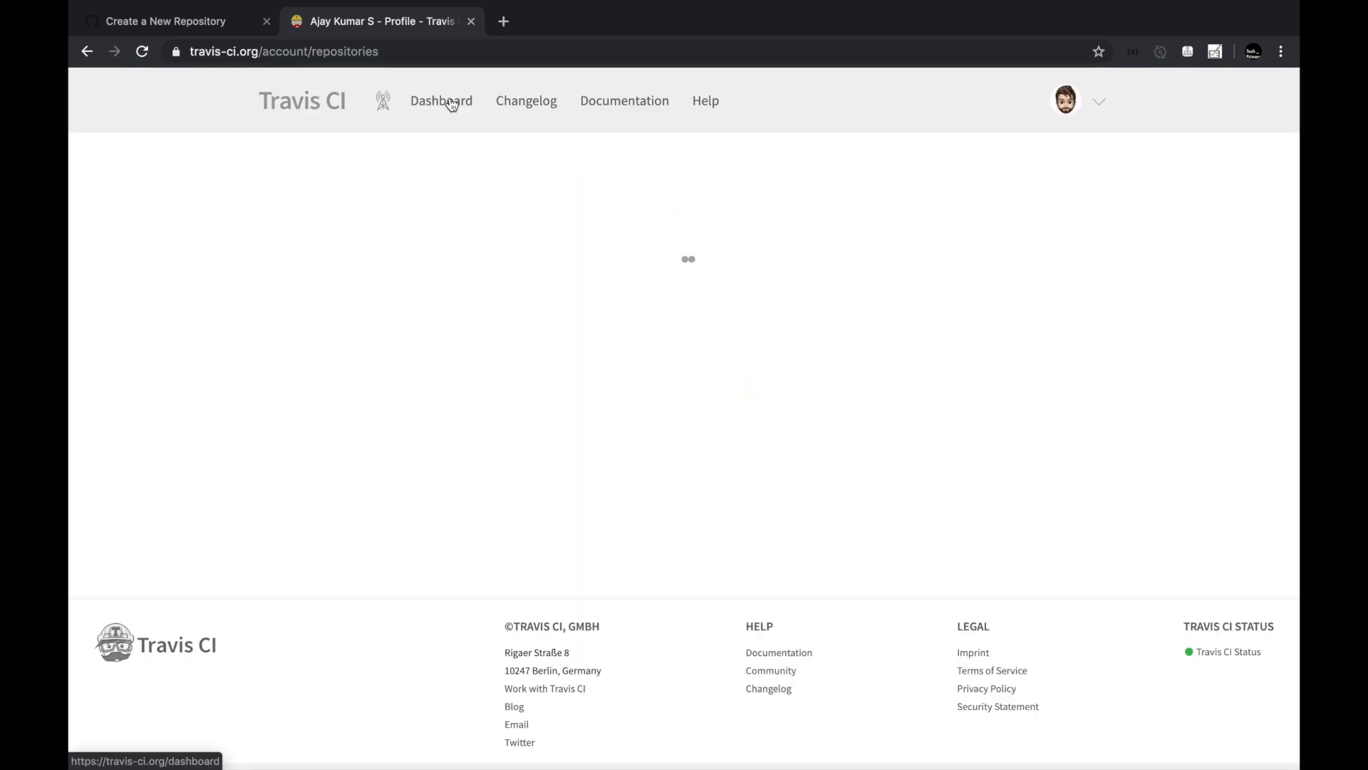
{"action": "scroll", "coordinate": [472, 130], "scroll_direction": "down", "scroll_amount": 4}
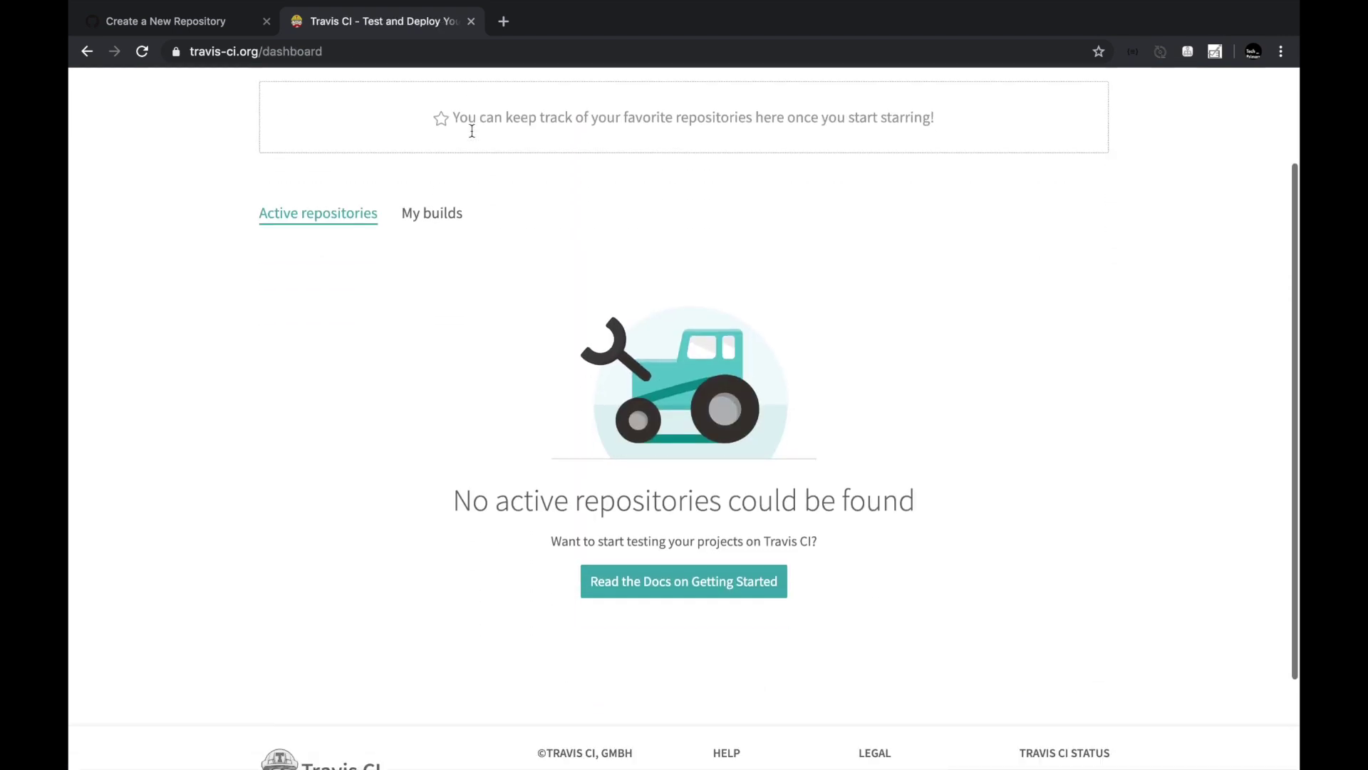
{"action": "scroll", "coordinate": [474, 134], "scroll_direction": "up", "scroll_amount": 2}
Check My builds, then go back to Active repositories, which lists none yet.
{"action": "left_click", "coordinate": [433, 228]}
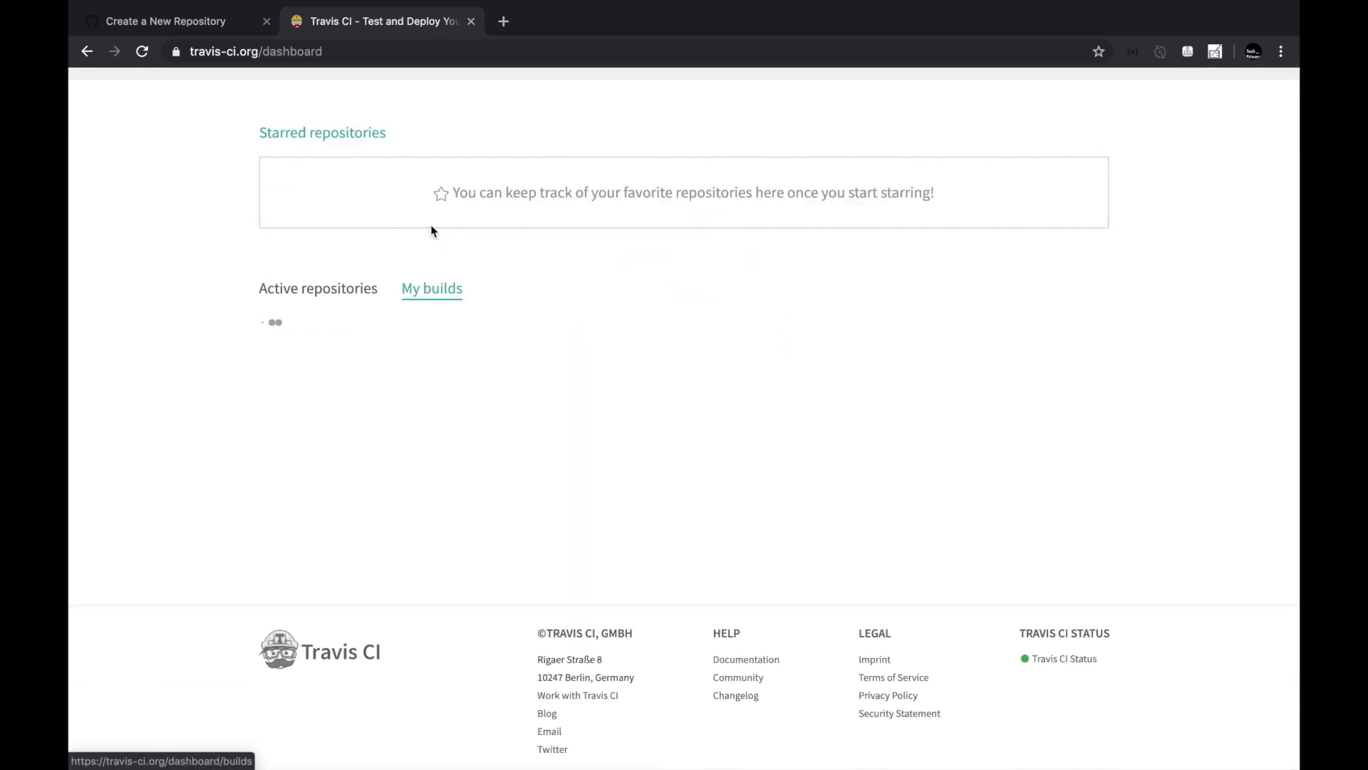
{"action": "left_click", "coordinate": [342, 339]}
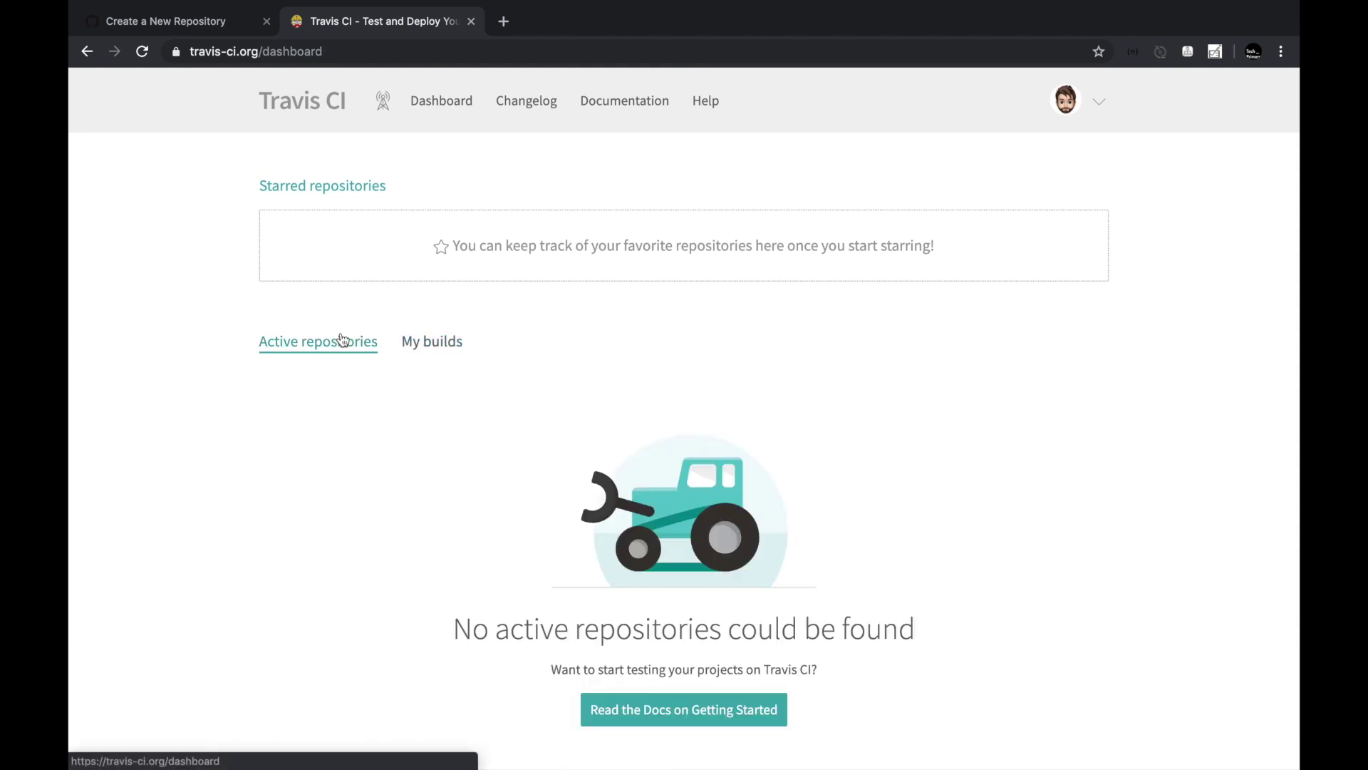
{"action": "scroll", "coordinate": [630, 428], "scroll_direction": "down", "scroll_amount": 4}
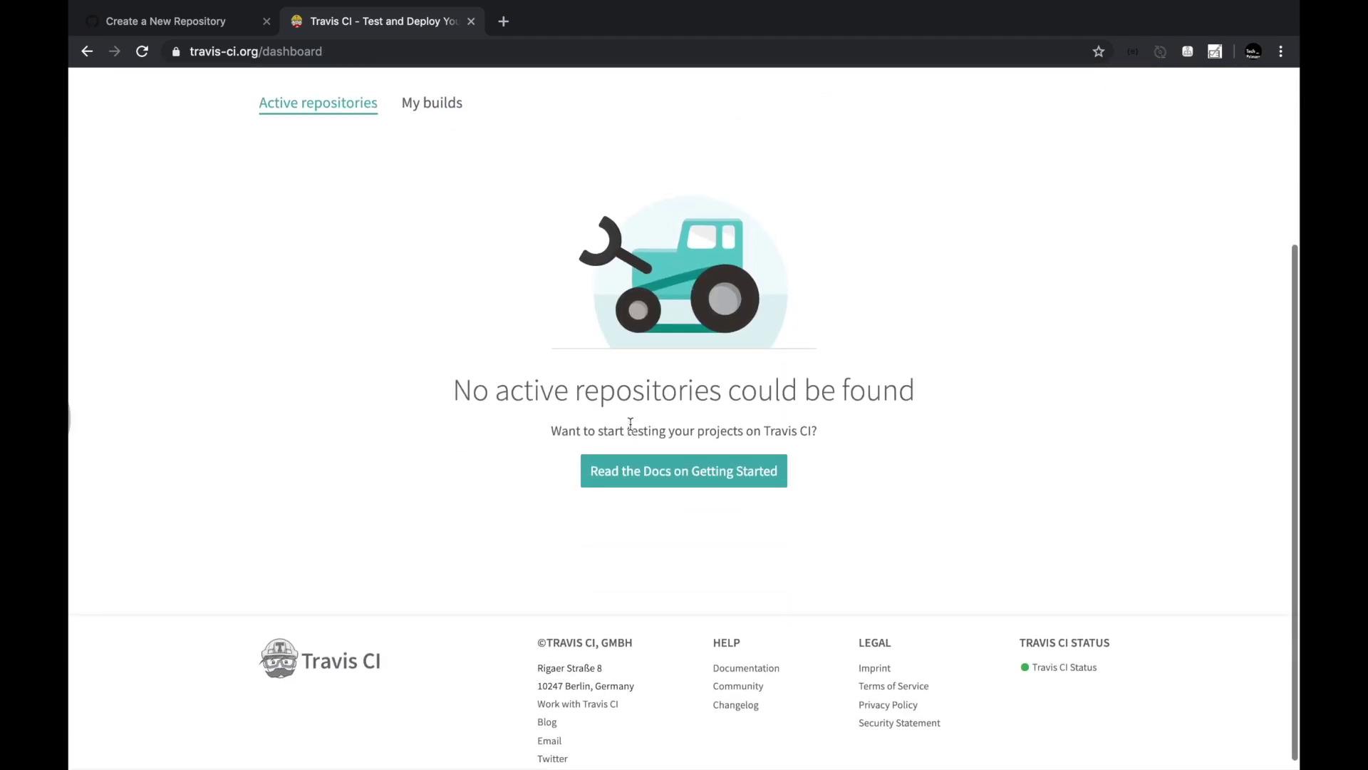
{"action": "scroll", "coordinate": [631, 423], "scroll_direction": "up", "scroll_amount": 4}
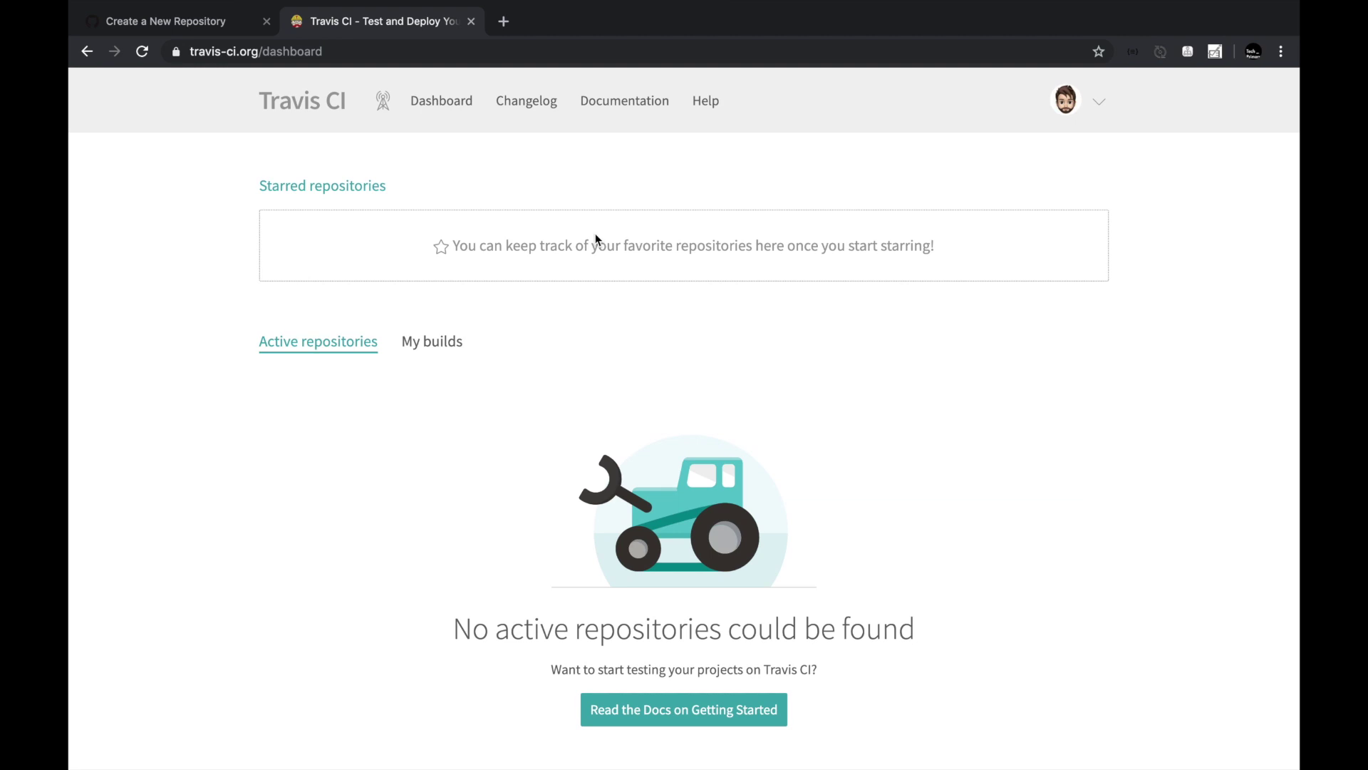
Create the public travis-ci-example repository from the GitHub new repository form.
{"action": "left_click", "coordinate": [546, 109]}
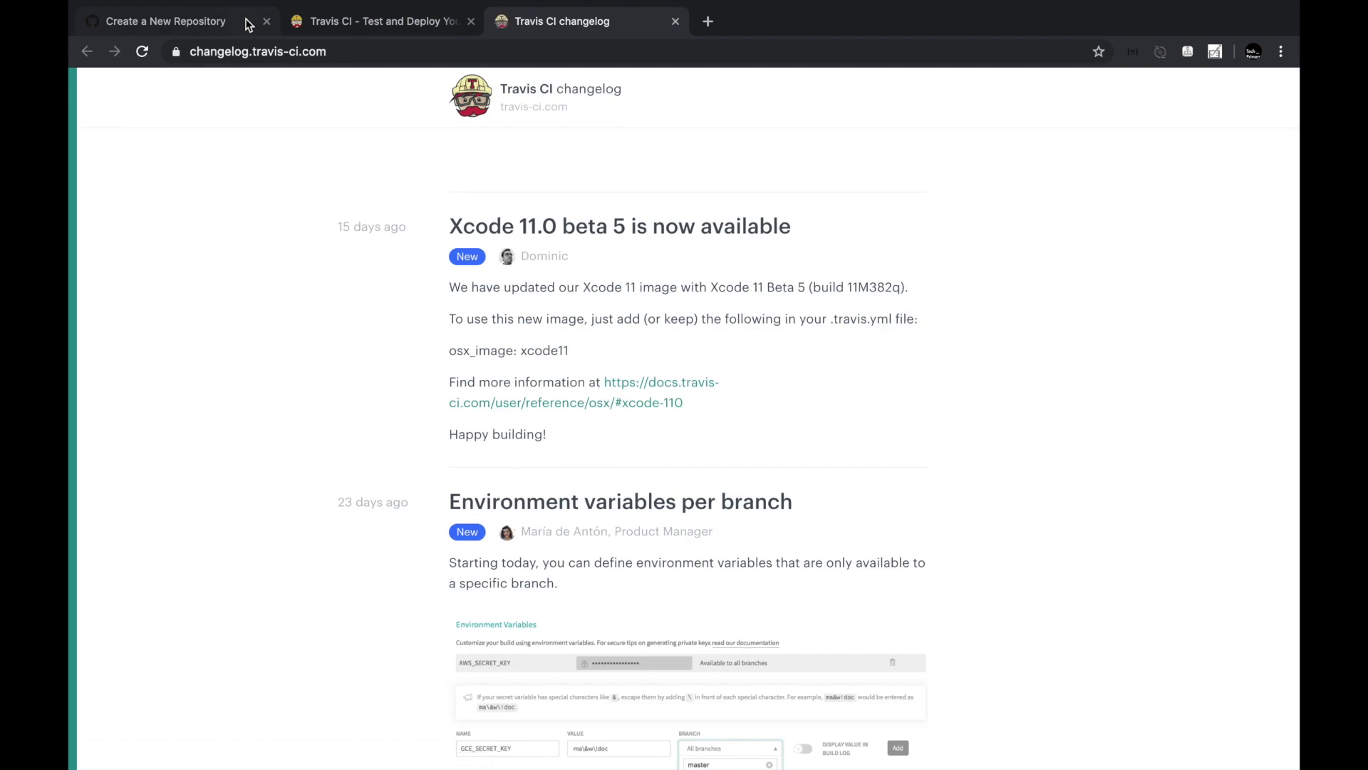
{"action": "left_click", "coordinate": [229, 27]}
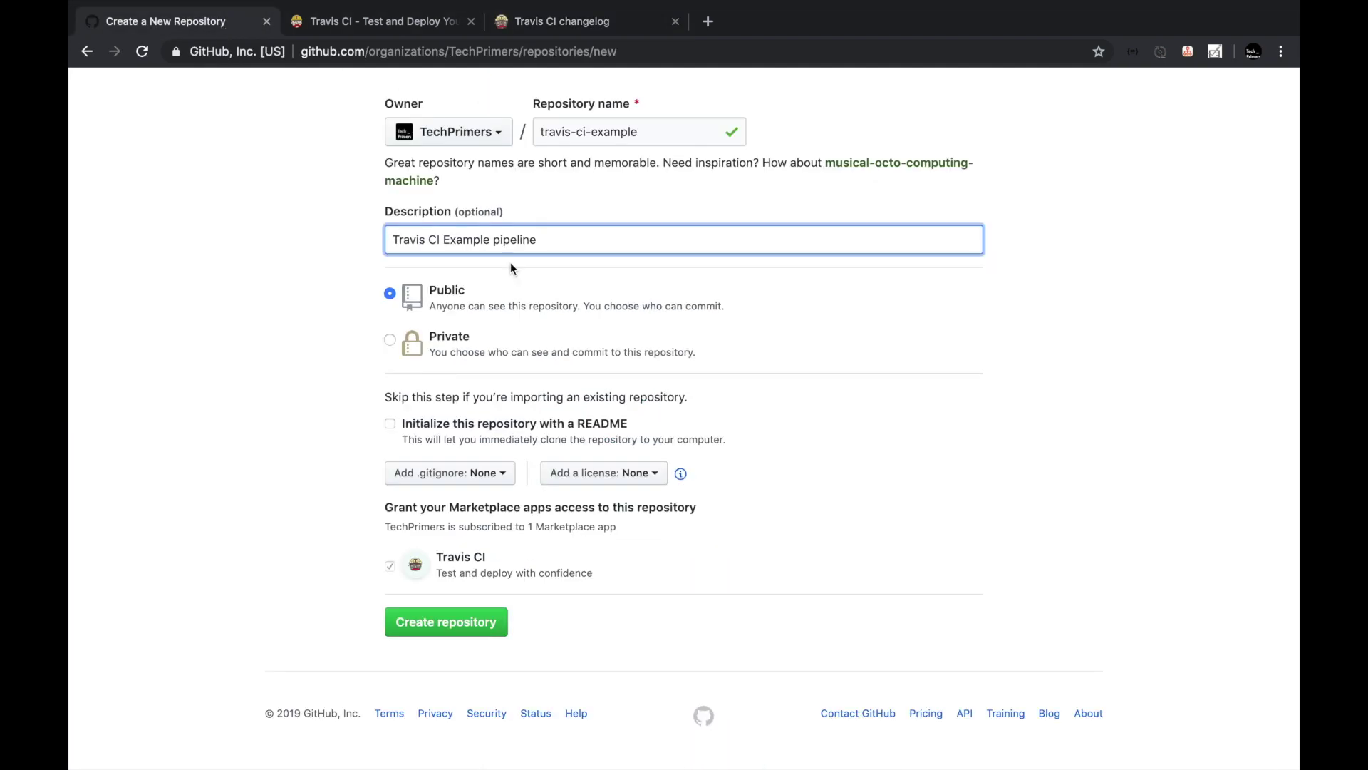
{"action": "scroll", "coordinate": [510, 262], "scroll_direction": "up", "scroll_amount": 5}
{"action": "scroll", "coordinate": [464, 441], "scroll_direction": "down", "scroll_amount": 3}
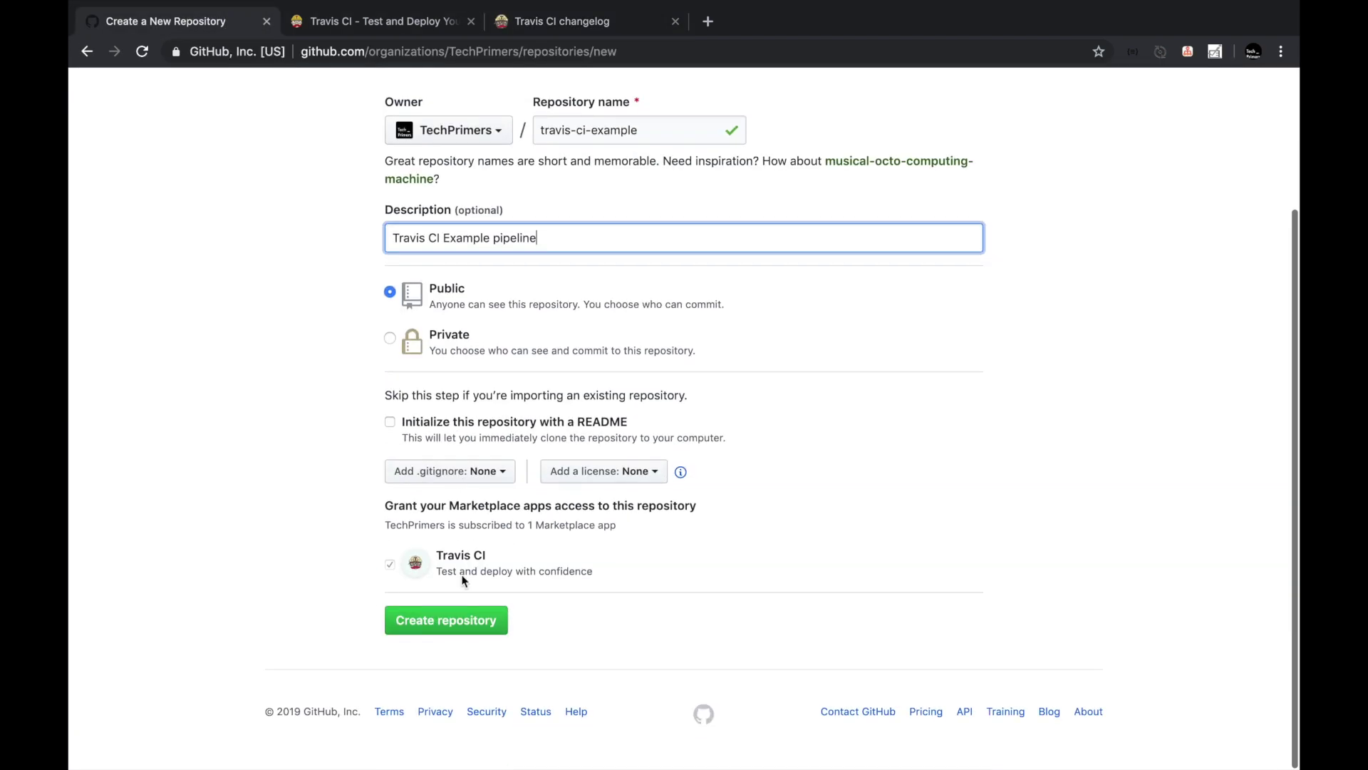
{"action": "left_click", "coordinate": [446, 620]}
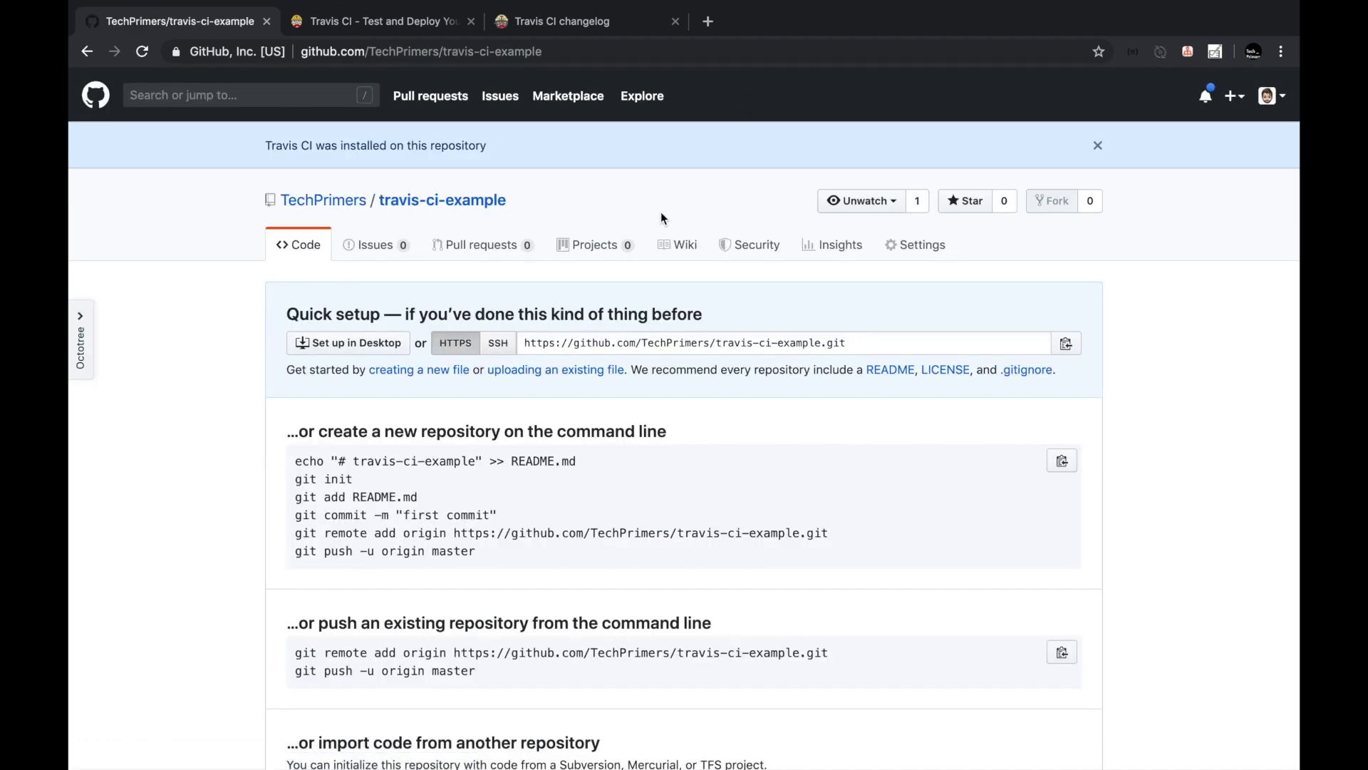
Load start.spring.io in a new browser tab.
{"action": "left_click", "coordinate": [708, 21]}
{"action": "type", "text": "start.spring.io"}
{"action": "key", "text": "Return"}
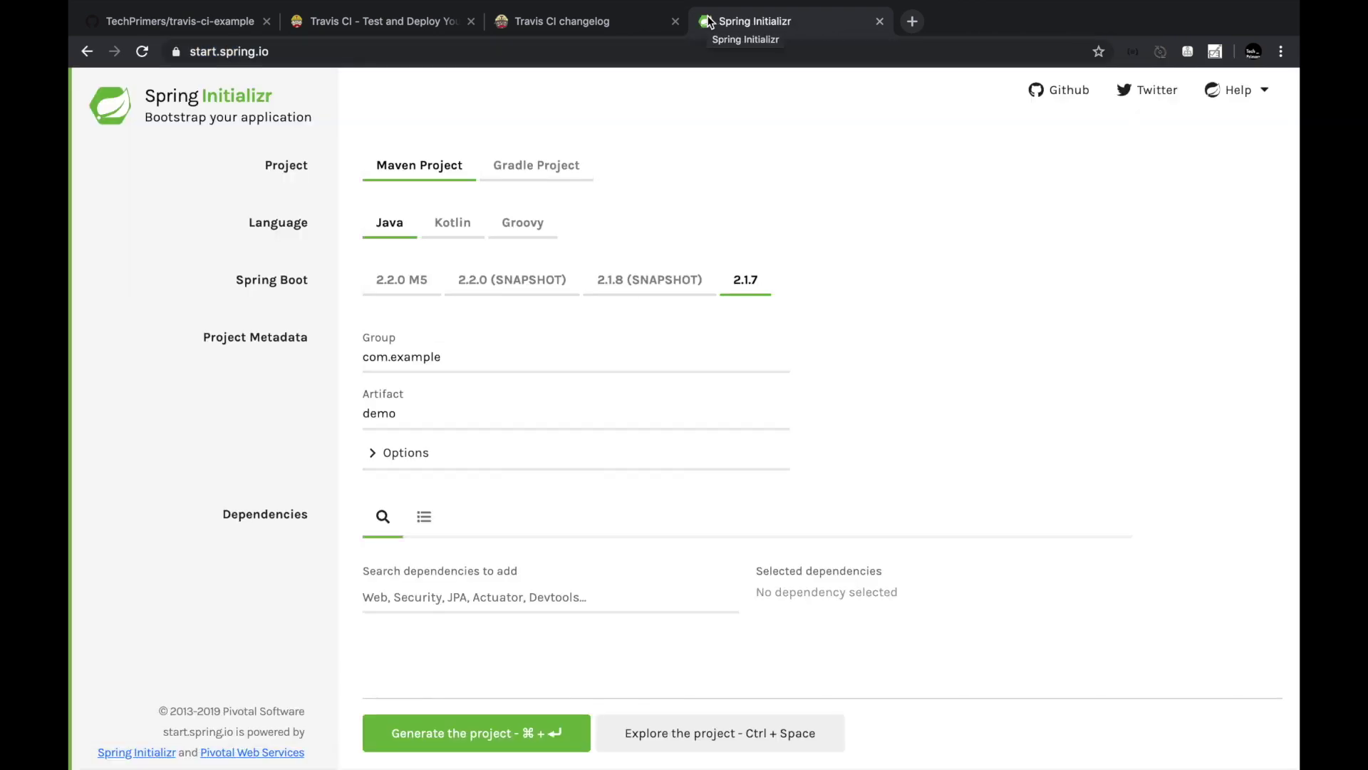
Set Group to com.techprimers.ci and Artifact to travis-ci-example.
{"action": "double_click", "coordinate": [420, 356]}
{"action": "type", "text": "techprimers.ci"}
{"action": "double_click", "coordinate": [401, 413]}
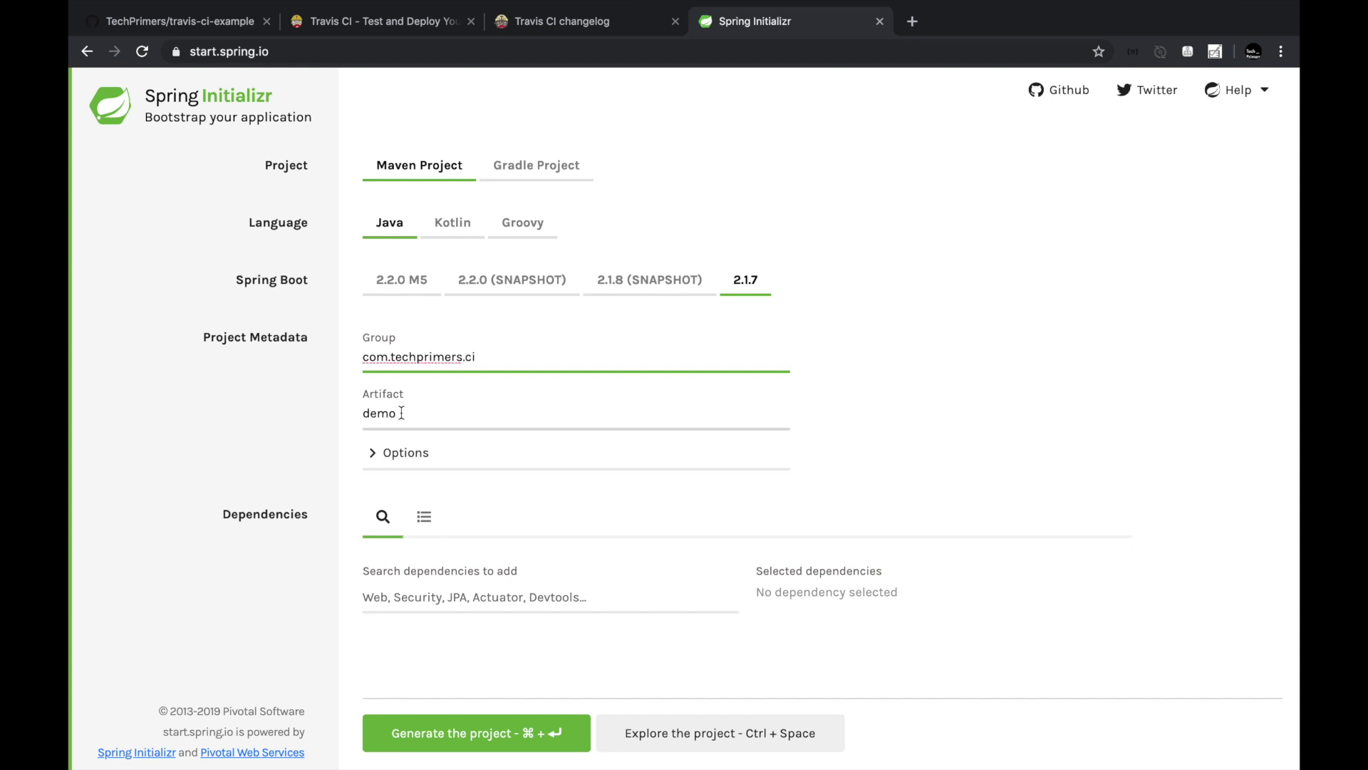
{"action": "type", "text": "travis-ci-example"}
Add the Spring Web Starter and Spring Boot Actuator dependencies and generate the project.
{"action": "left_click", "coordinate": [424, 597]}
{"action": "type", "text": "we"}
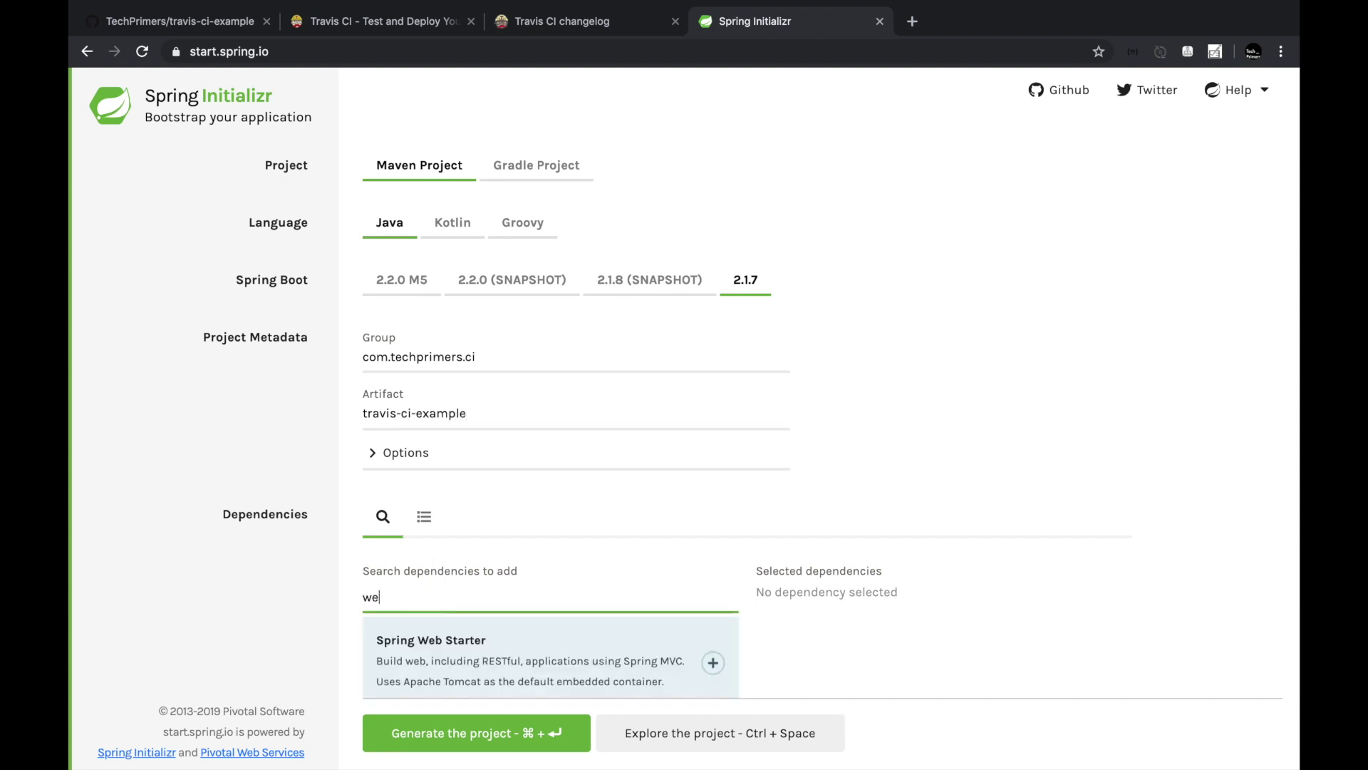
{"action": "key", "text": "Return"}
{"action": "type", "text": "actu"}
{"action": "key", "text": "Return"}
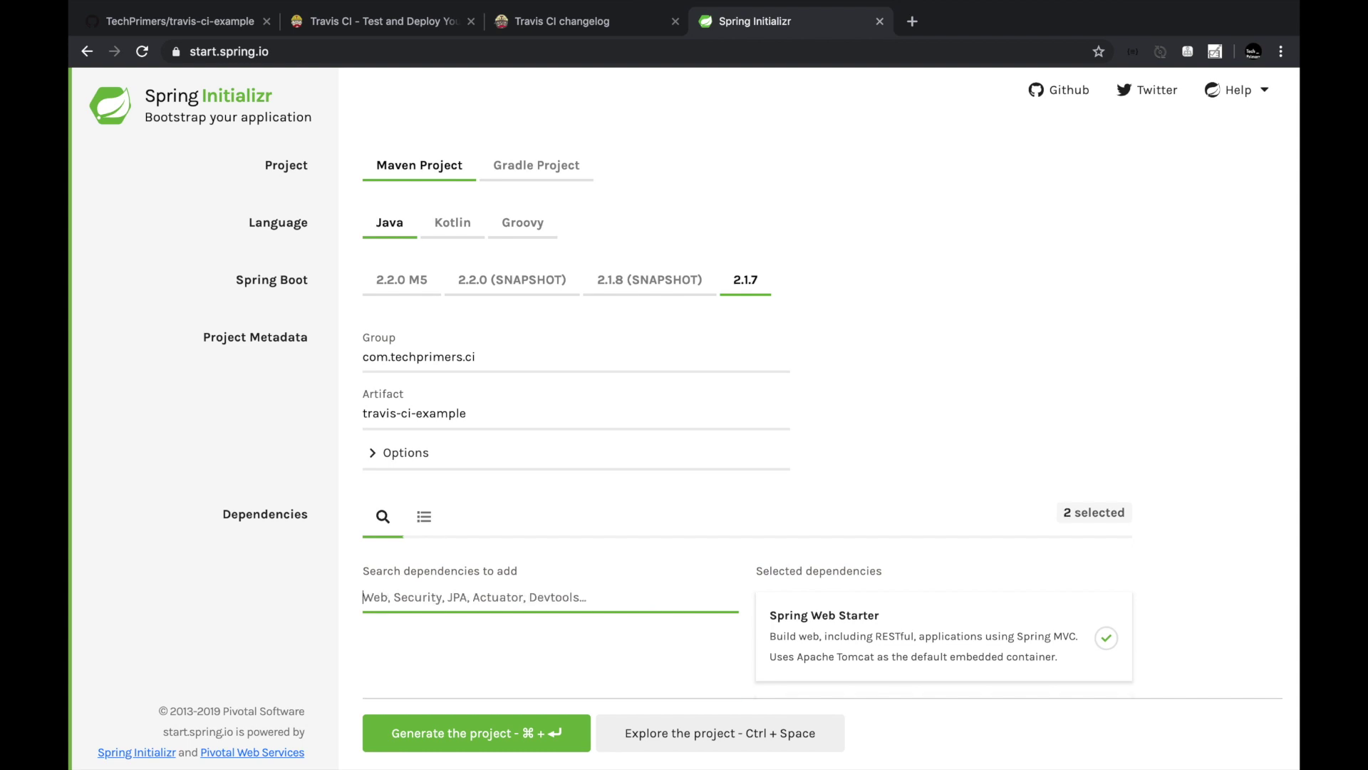
{"action": "scroll", "coordinate": [443, 641], "scroll_direction": "down", "scroll_amount": 2}
{"action": "left_click", "coordinate": [425, 739]}
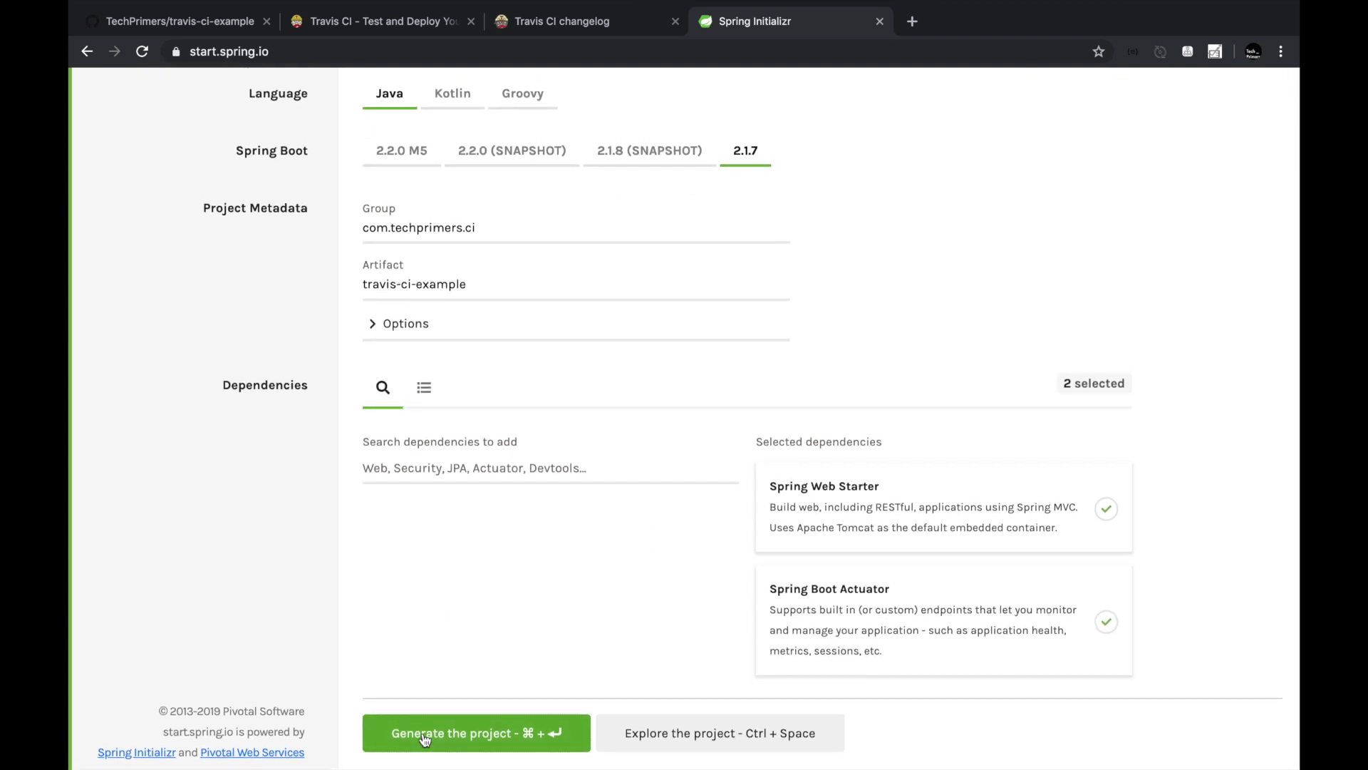
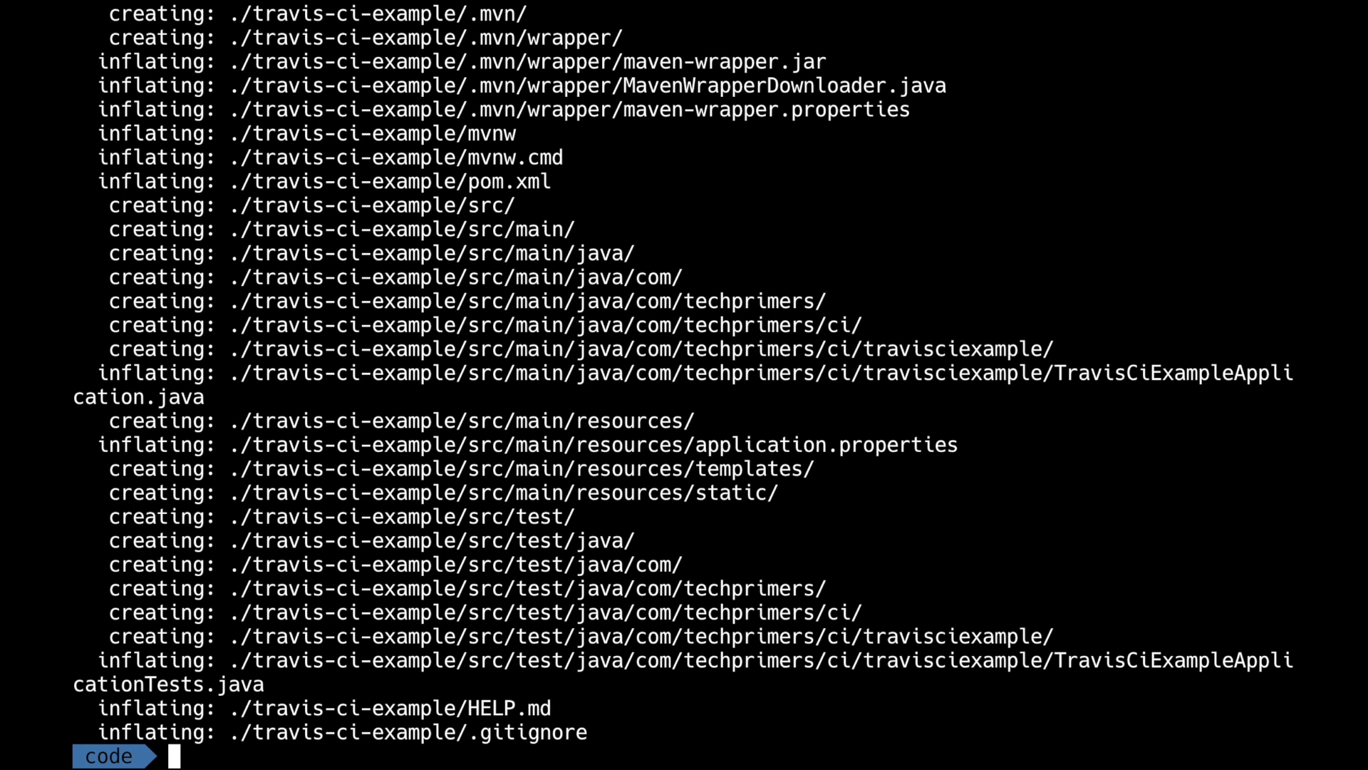
Enter the travis-ci-example folder and list its project files.
{"action": "type", "text": "ls"}
{"action": "key", "text": "Return"}
{"action": "type", "text": "cd travis-ci-example/"}
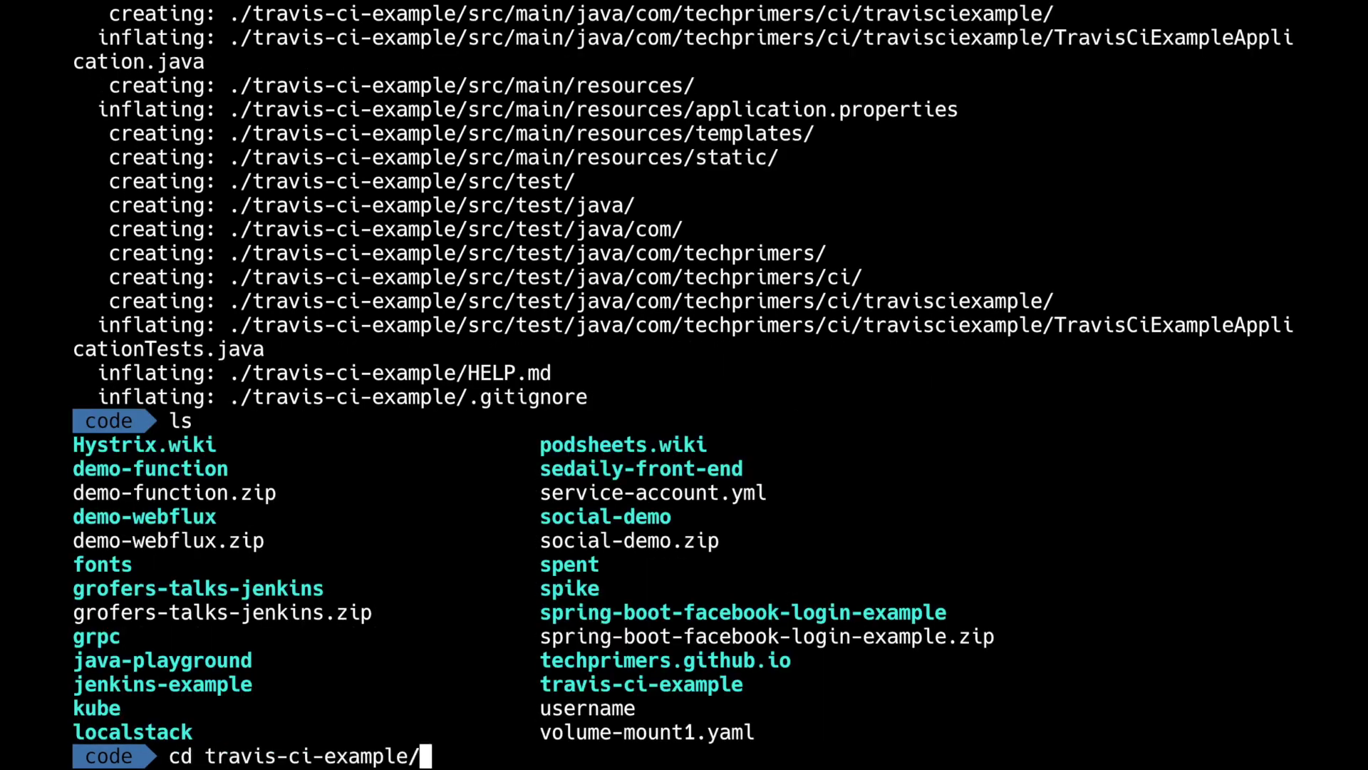
{"action": "key", "text": "Return"}
{"action": "type", "text": "ls -lrt"}
{"action": "key", "text": "Return"}
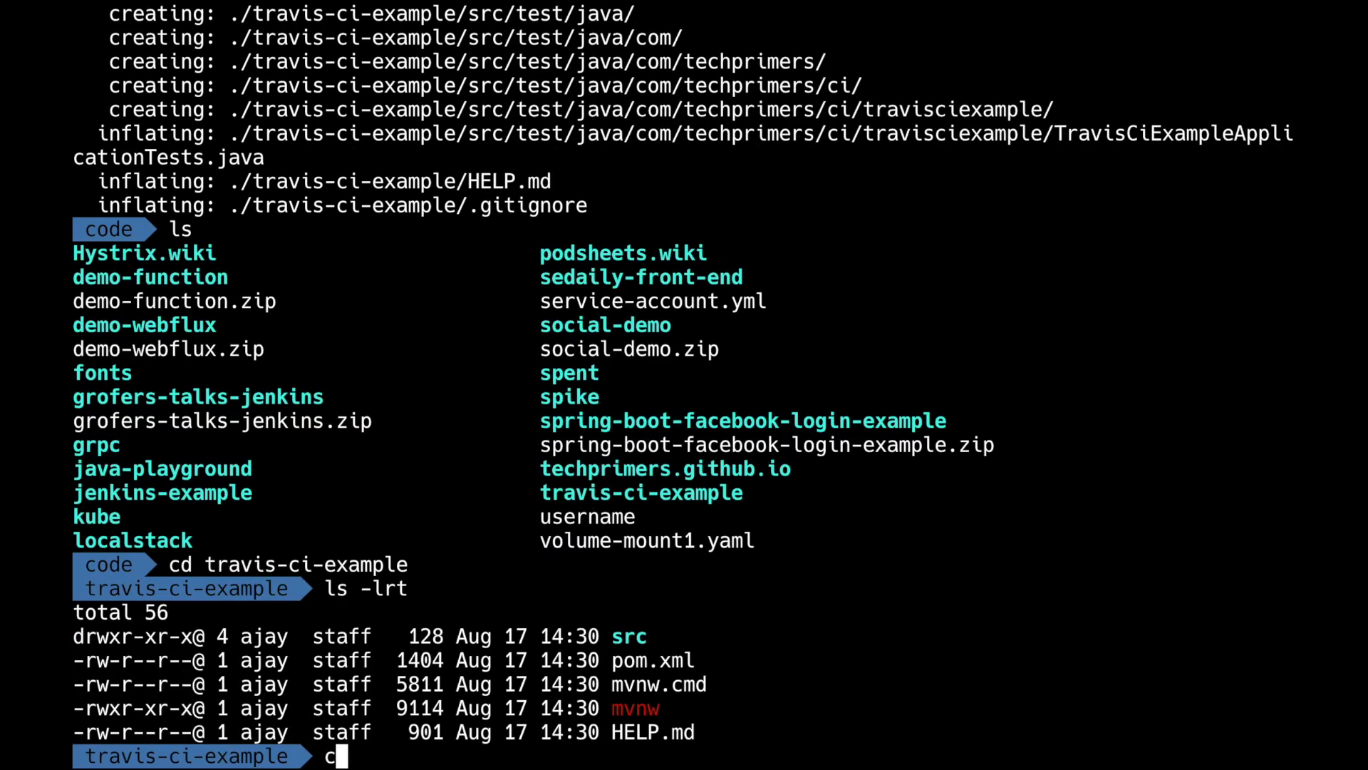
Clear the screen, print the working path, and list all files including hidden ones with ls -la.
{"action": "key", "text": "ctrl+l"}
{"action": "type", "text": "pwd"}
{"action": "key", "text": "Return"}
{"action": "type", "text": "ls -lrt"}
{"action": "key", "text": "Return"}
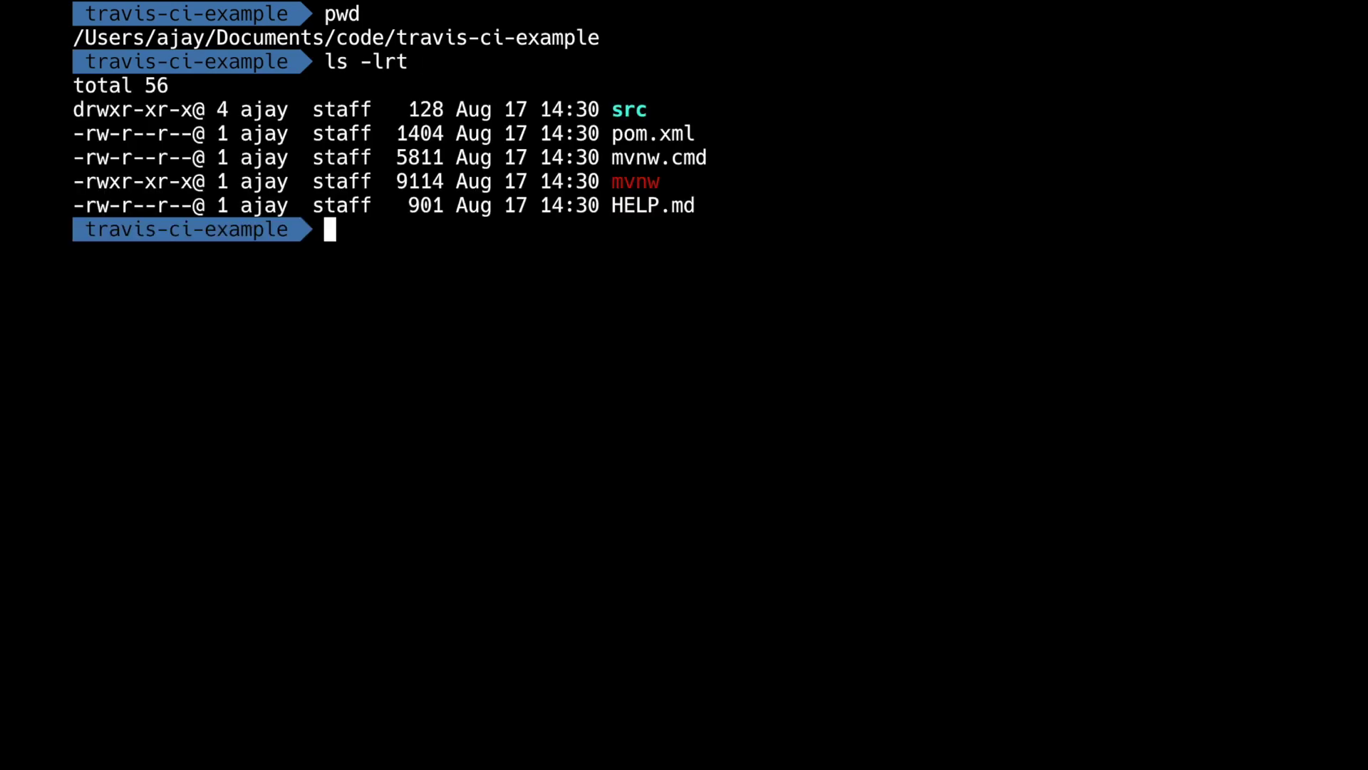
{"action": "type", "text": "ls -la"}
{"action": "key", "text": "Return"}
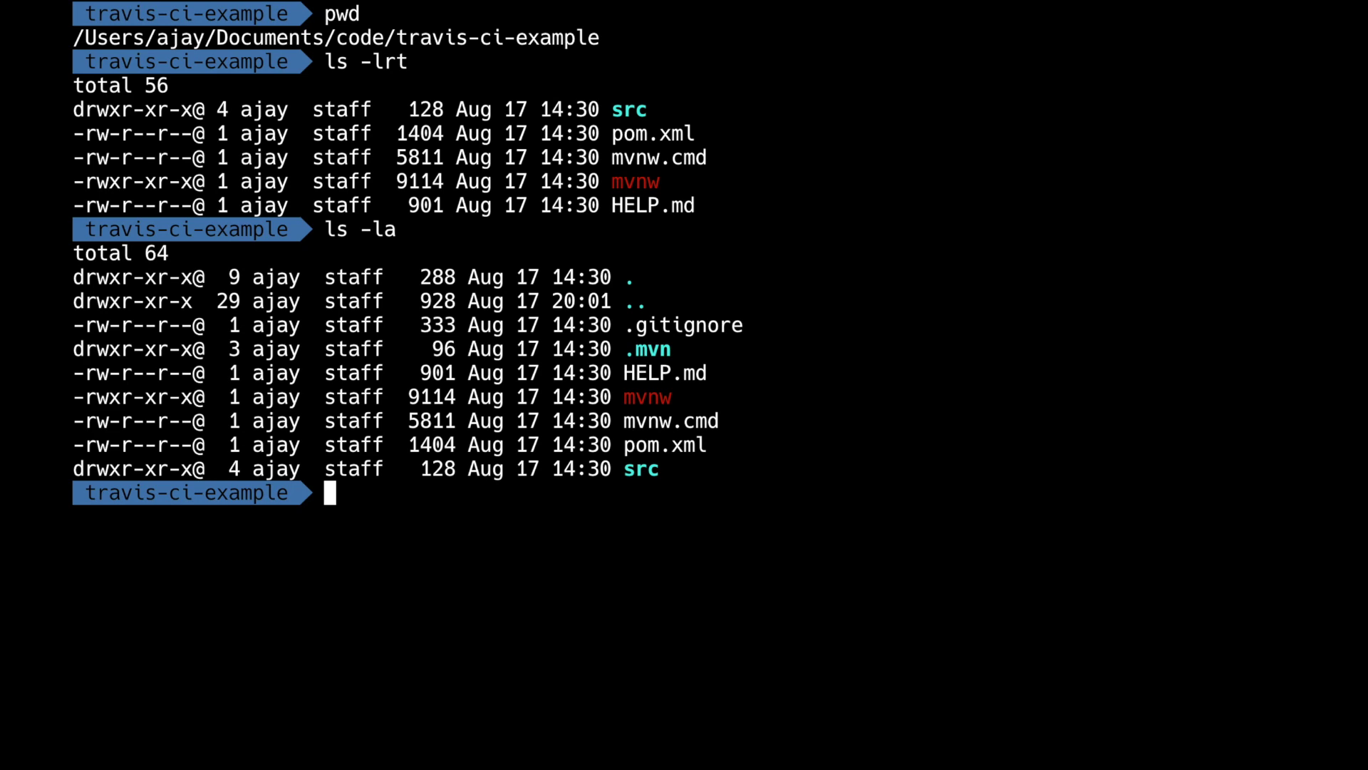
{"action": "key", "text": "ctrl+Left"}
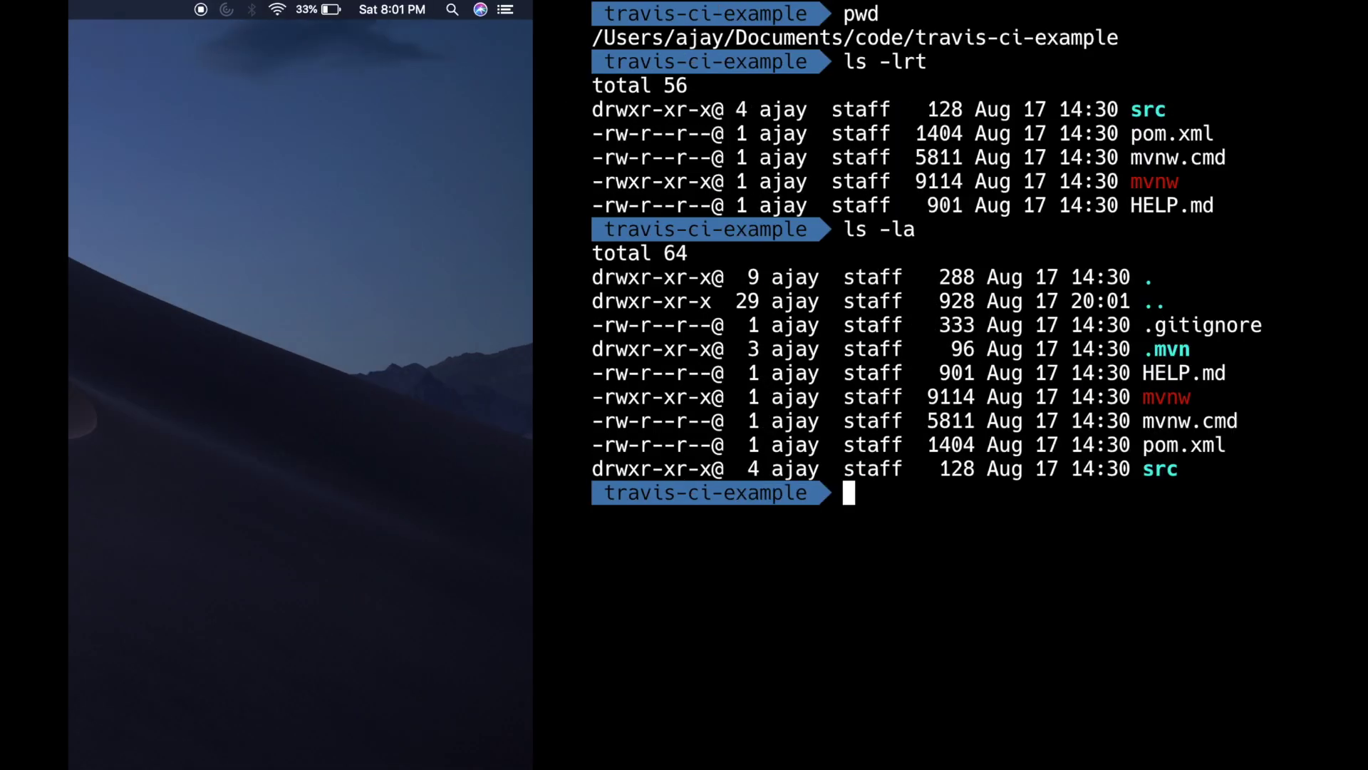
{"action": "key", "text": "ctrl+Right"}
{"action": "key", "text": "ctrl+Right"}
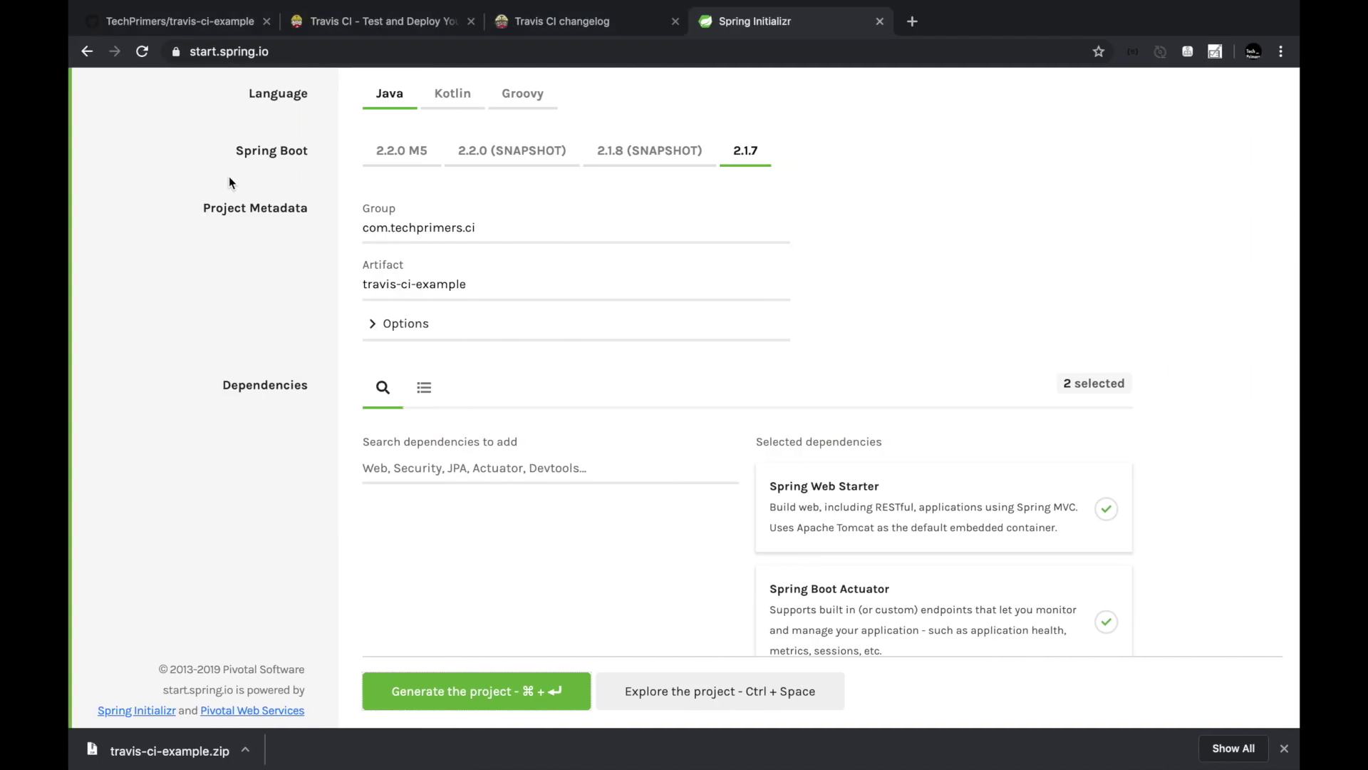
Copy GitHub's git remote add origin line, run git init, and paste it in Terminal.
{"action": "left_click", "coordinate": [228, 21]}
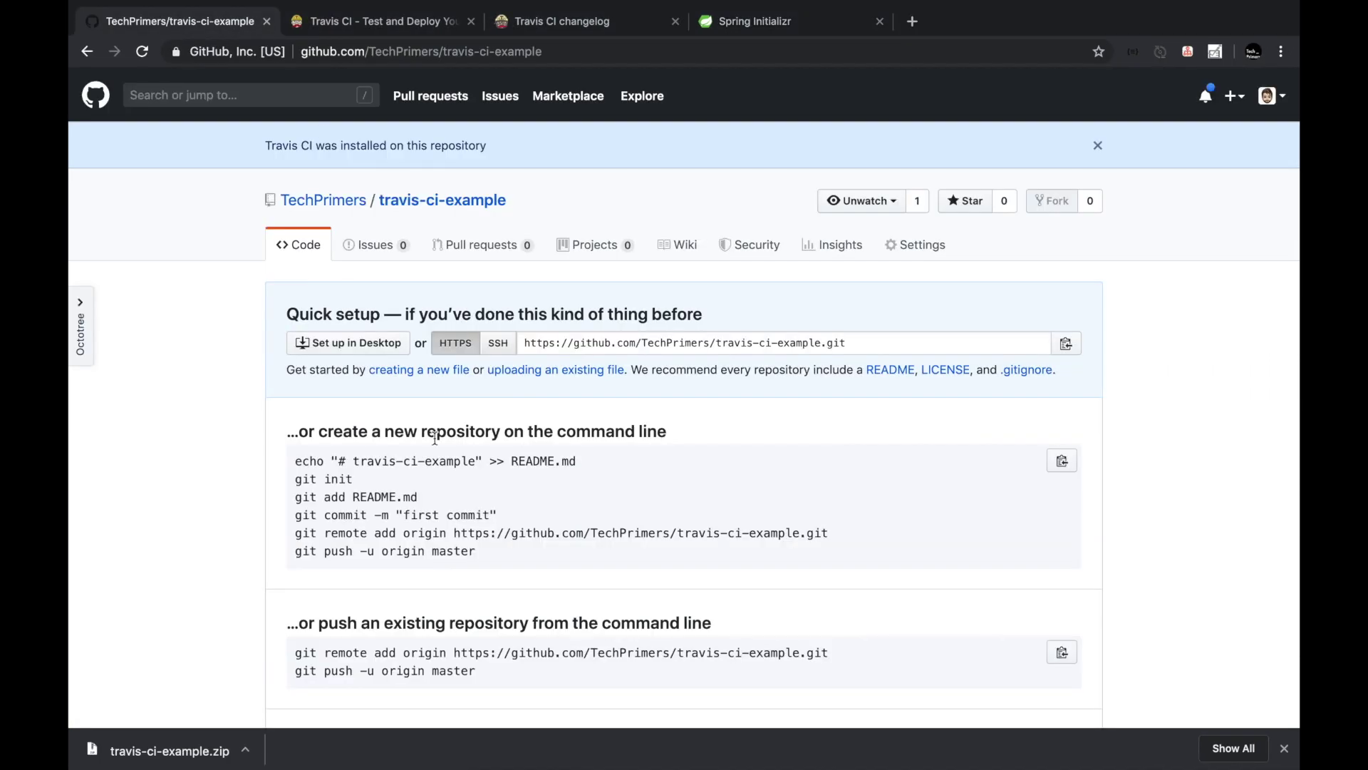
{"action": "triple_click", "coordinate": [365, 531]}
{"action": "key", "text": "super+c"}
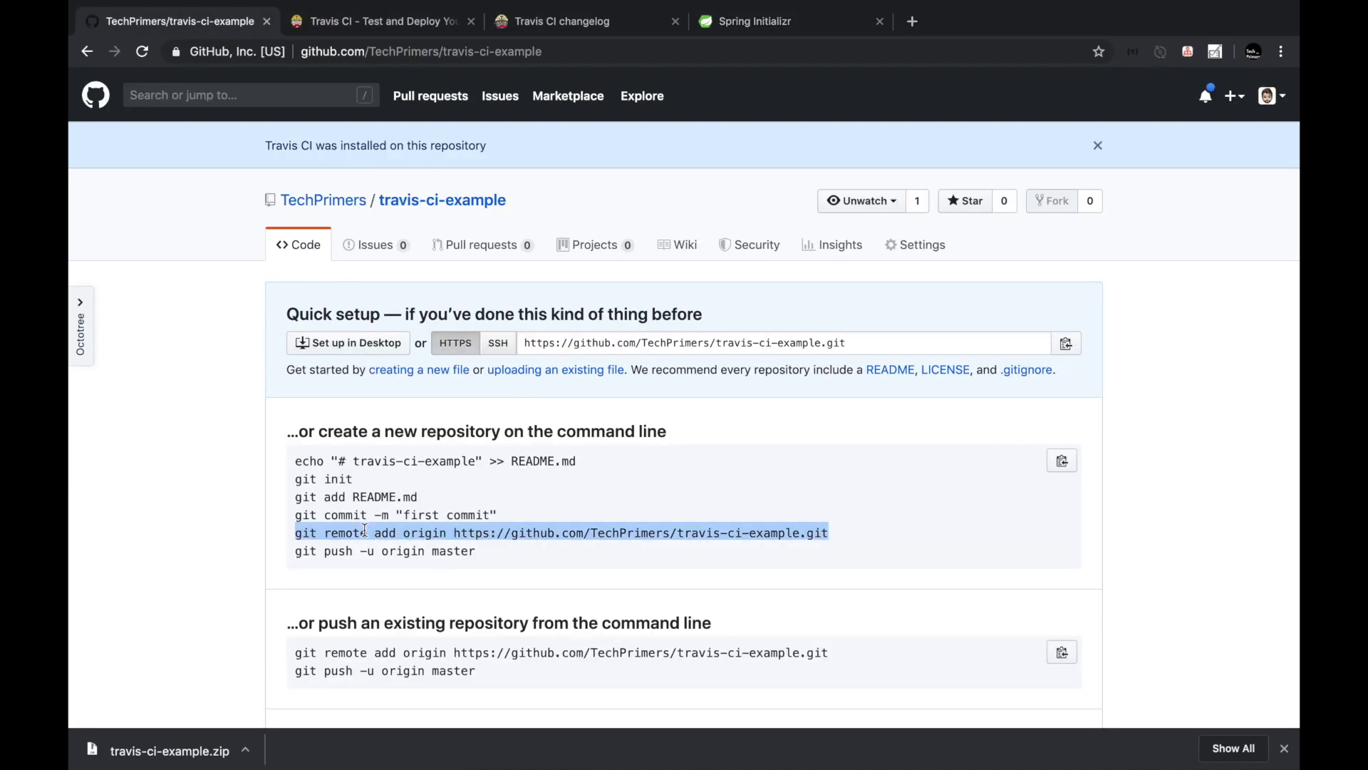
{"action": "key", "text": "ctrl+Left"}
{"action": "type", "text": "git init"}
{"action": "key", "text": "Return"}
{"action": "key", "text": "super+v"}
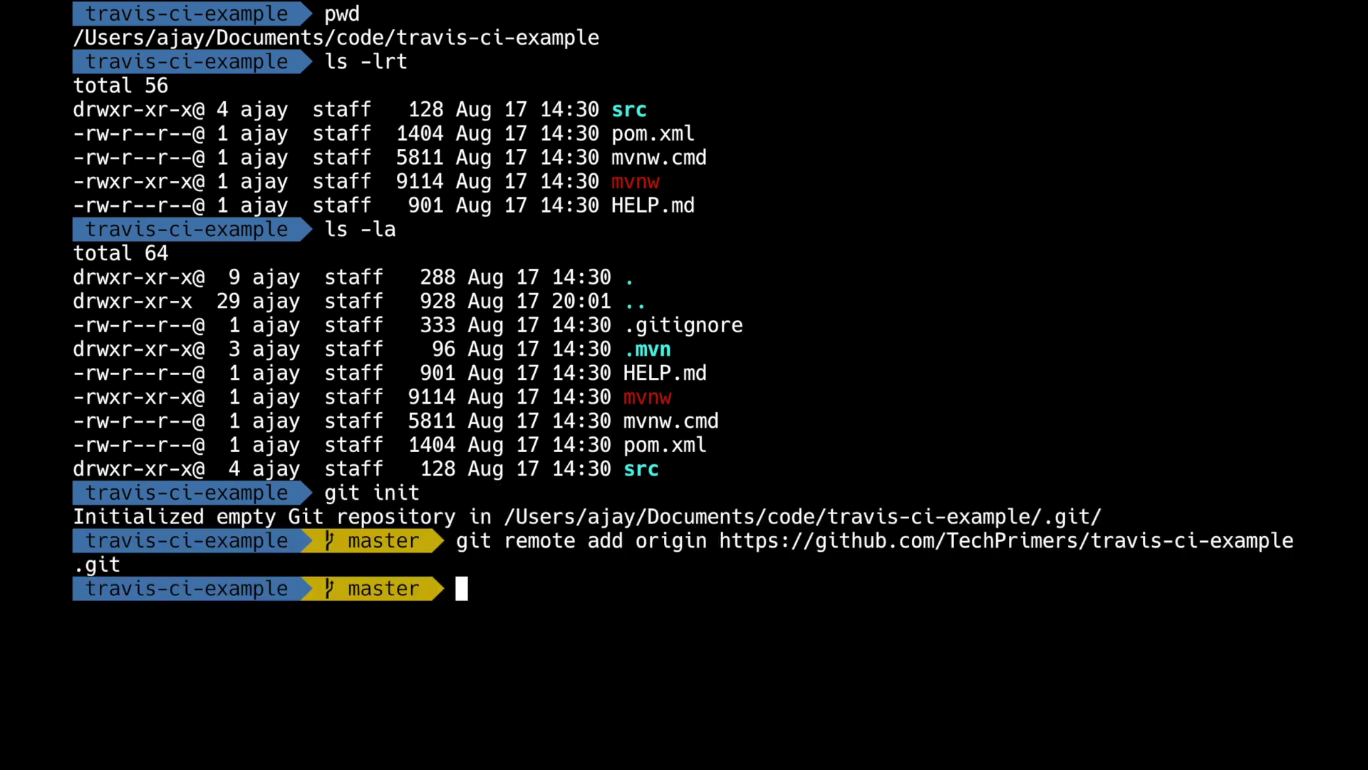
Change origin with git remote set-url to a URL including the GitHub account name.
{"action": "key", "text": "Up"}
{"action": "key", "text": "Left"}
{"action": "key", "text": "Left"}
{"action": "key", "text": "Left"}
{"action": "key", "text": "Left"}
{"action": "key", "text": "Left"}
{"action": "key", "text": "Left"}
{"action": "key", "text": "Left"}
{"action": "key", "text": "Left"}
{"action": "key", "text": "Left"}
{"action": "key", "text": "Left"}
{"action": "key", "text": "Left"}
{"action": "key", "text": "Left"}
{"action": "key", "text": "Left"}
{"action": "key", "text": "Left"}
{"action": "key", "text": "Left"}
{"action": "key", "text": "Left"}
{"action": "key", "text": "Left"}
{"action": "key", "text": "Left"}
{"action": "key", "text": "Left"}
{"action": "key", "text": "Left"}
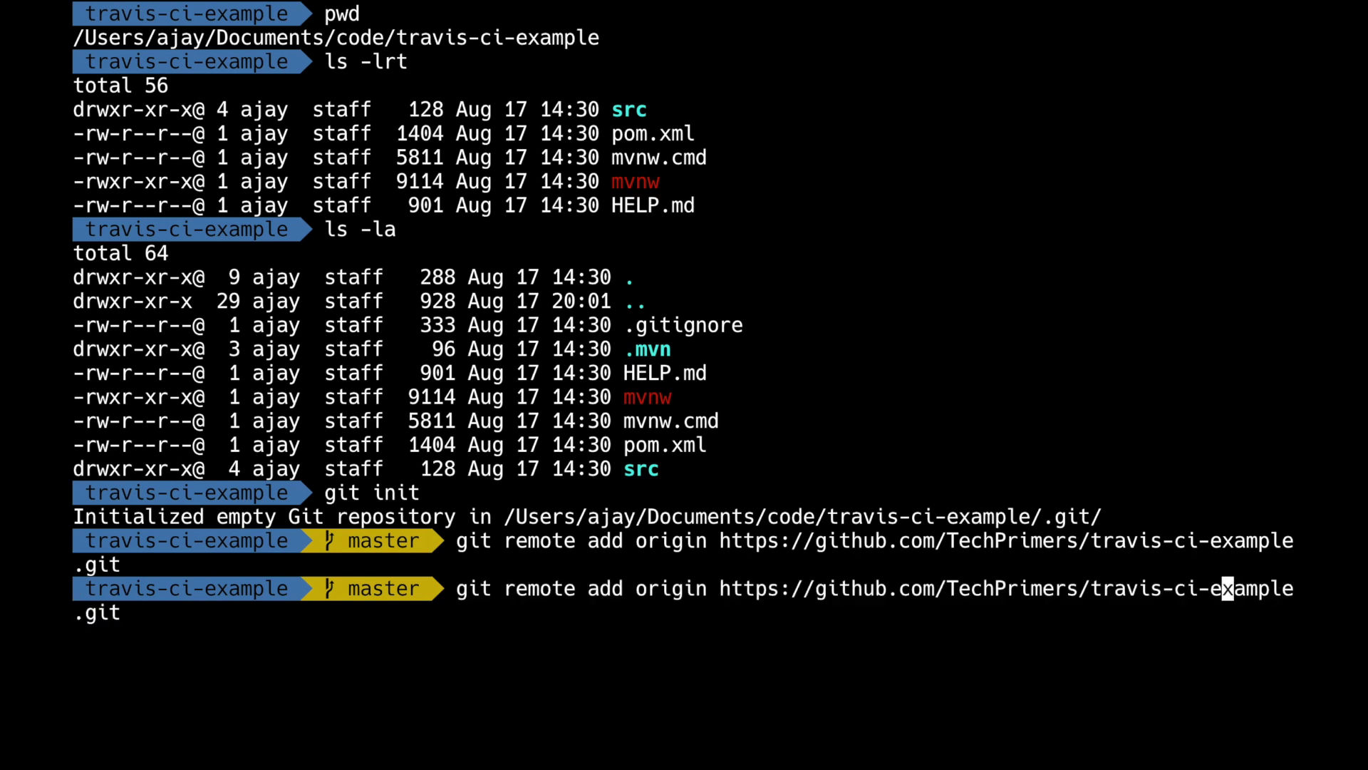
{"action": "key", "text": "Left"}
{"action": "key", "text": "Left"}
{"action": "key", "text": "Left"}
{"action": "key", "text": "Left"}
{"action": "key", "text": "Left"}
{"action": "key", "text": "Left"}
{"action": "key", "text": "Left"}
{"action": "key", "text": "Left"}
{"action": "key", "text": "Left"}
{"action": "key", "text": "Left"}
{"action": "key", "text": "Left"}
{"action": "key", "text": "Left"}
{"action": "key", "text": "Left"}
{"action": "key", "text": "Left"}
{"action": "key", "text": "Left"}
{"action": "key", "text": "Left"}
{"action": "key", "text": "Left"}
{"action": "key", "text": "Left"}
{"action": "key", "text": "Left"}
{"action": "type", "text": "MovingToWe"}
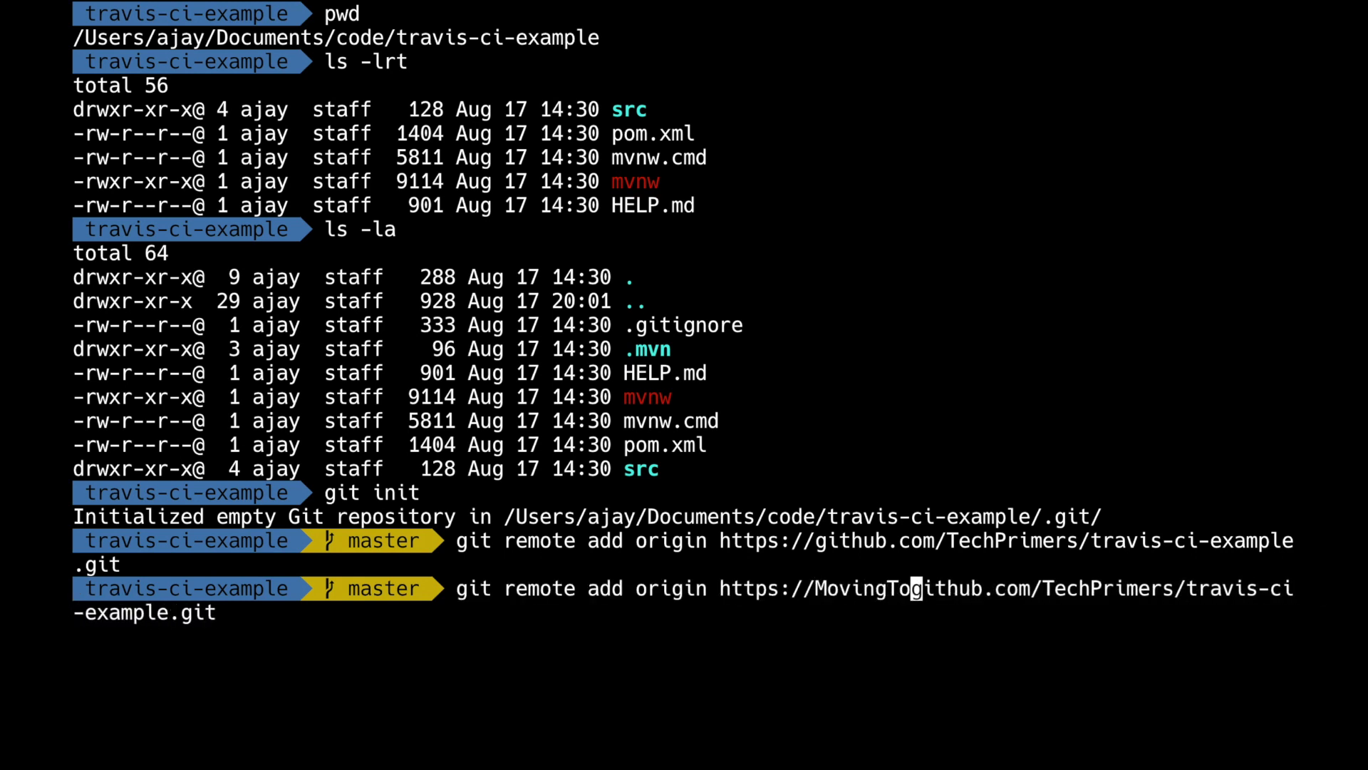
{"action": "type", "text": "b@\\[D"}
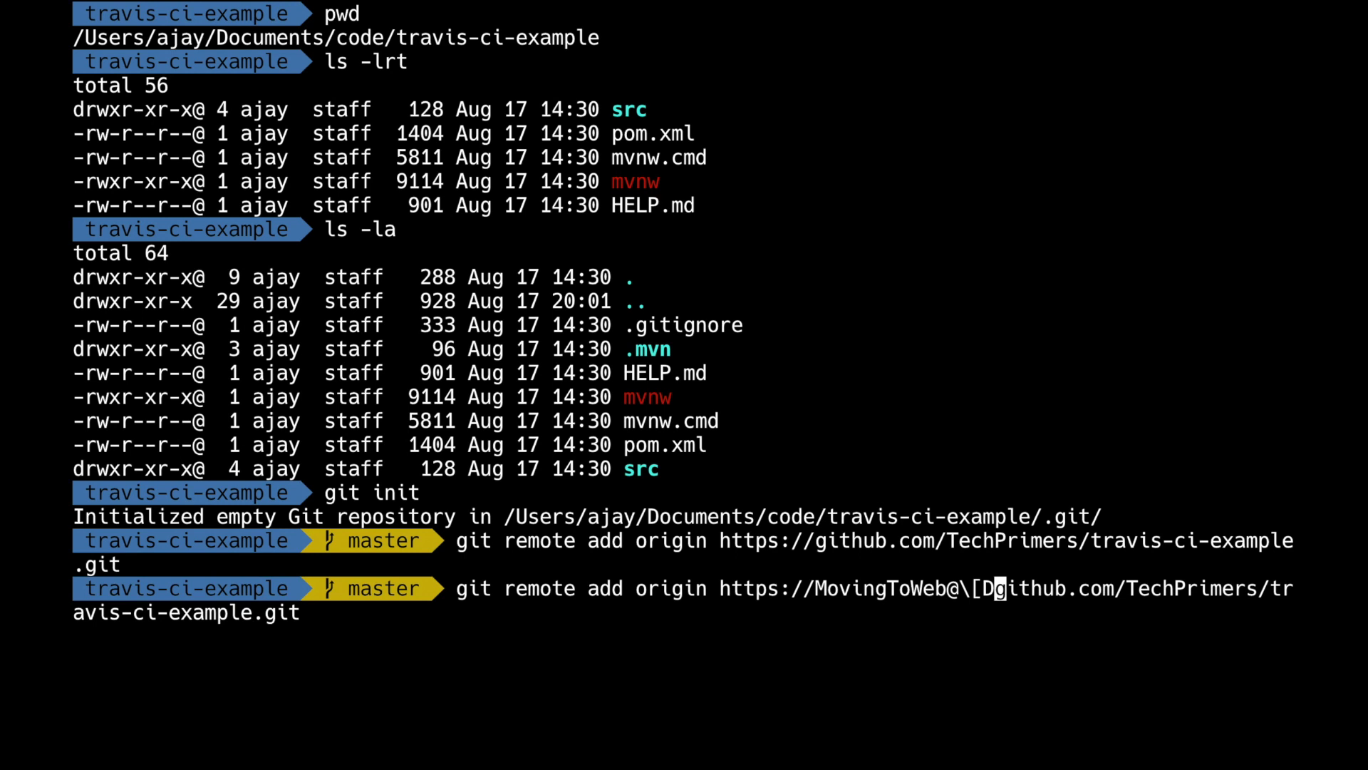
{"action": "key", "text": "BackSpace"}
{"action": "key", "text": "Left"}
{"action": "key", "text": "Left"}
{"action": "key", "text": "Left"}
{"action": "key", "text": "Left"}
{"action": "key", "text": "Left"}
{"action": "key", "text": "Left"}
{"action": "key", "text": "Left"}
{"action": "key", "text": "Left"}
{"action": "key", "text": "Left"}
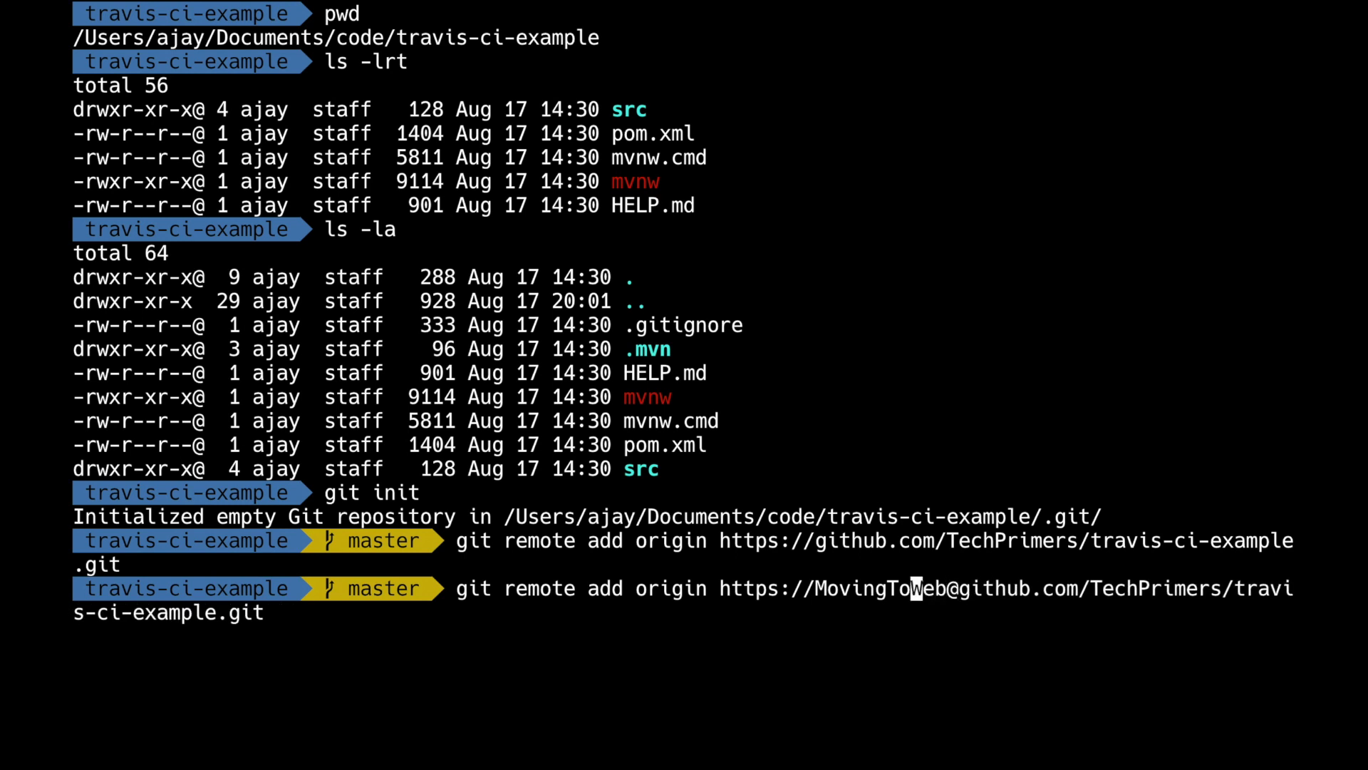
{"action": "key", "text": "Left"}
{"action": "key", "text": "Left"}
{"action": "key", "text": "Left"}
{"action": "key", "text": "Left"}
{"action": "key", "text": "Left"}
{"action": "key", "text": "Left"}
{"action": "key", "text": "Left"}
{"action": "key", "text": "Left"}
{"action": "key", "text": "Left"}
{"action": "key", "text": "Left"}
{"action": "key", "text": "Left"}
{"action": "key", "text": "Left"}
{"action": "key", "text": "Left"}
{"action": "key", "text": "Left"}
{"action": "key", "text": "Left"}
{"action": "key", "text": "Left"}
{"action": "key", "text": "Left"}
{"action": "key", "text": "Left"}
{"action": "key", "text": "Left"}
{"action": "key", "text": "BackSpace"}
{"action": "key", "text": "BackSpace"}
{"action": "key", "text": "BackSpace"}
{"action": "type", "text": "set-url"}
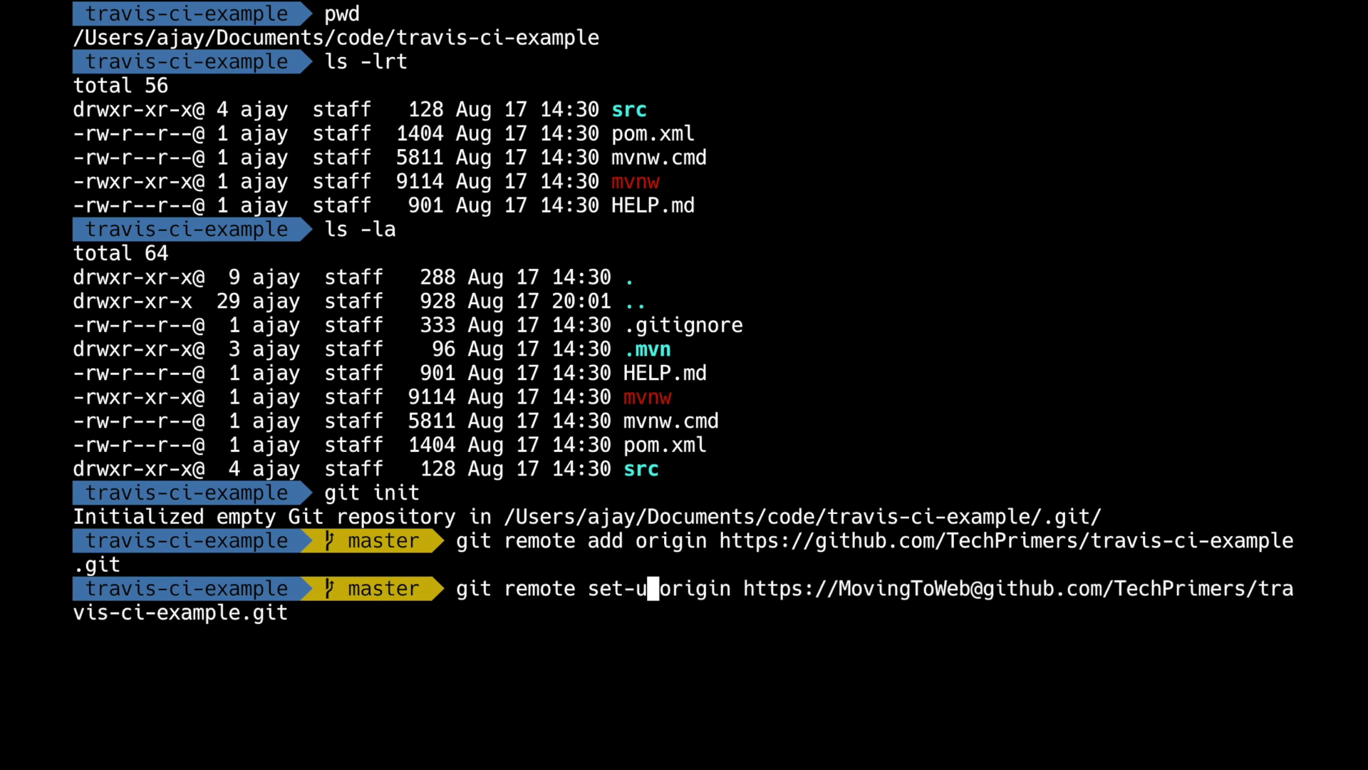
{"action": "key", "text": "Return"}
Stage all files and commit them as "[add] travis ci support".
{"action": "type", "text": "clear"}
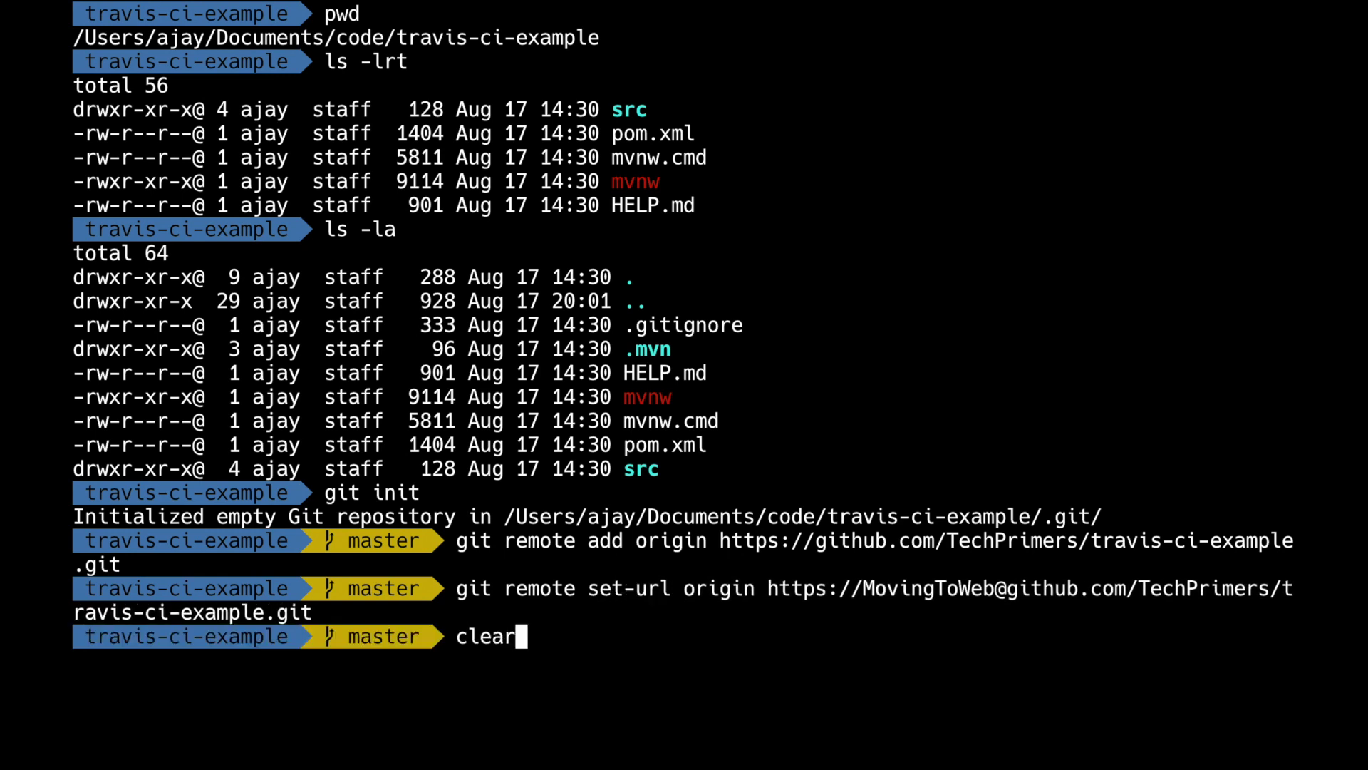
{"action": "key", "text": "Return"}
{"action": "type", "text": "git add ."}
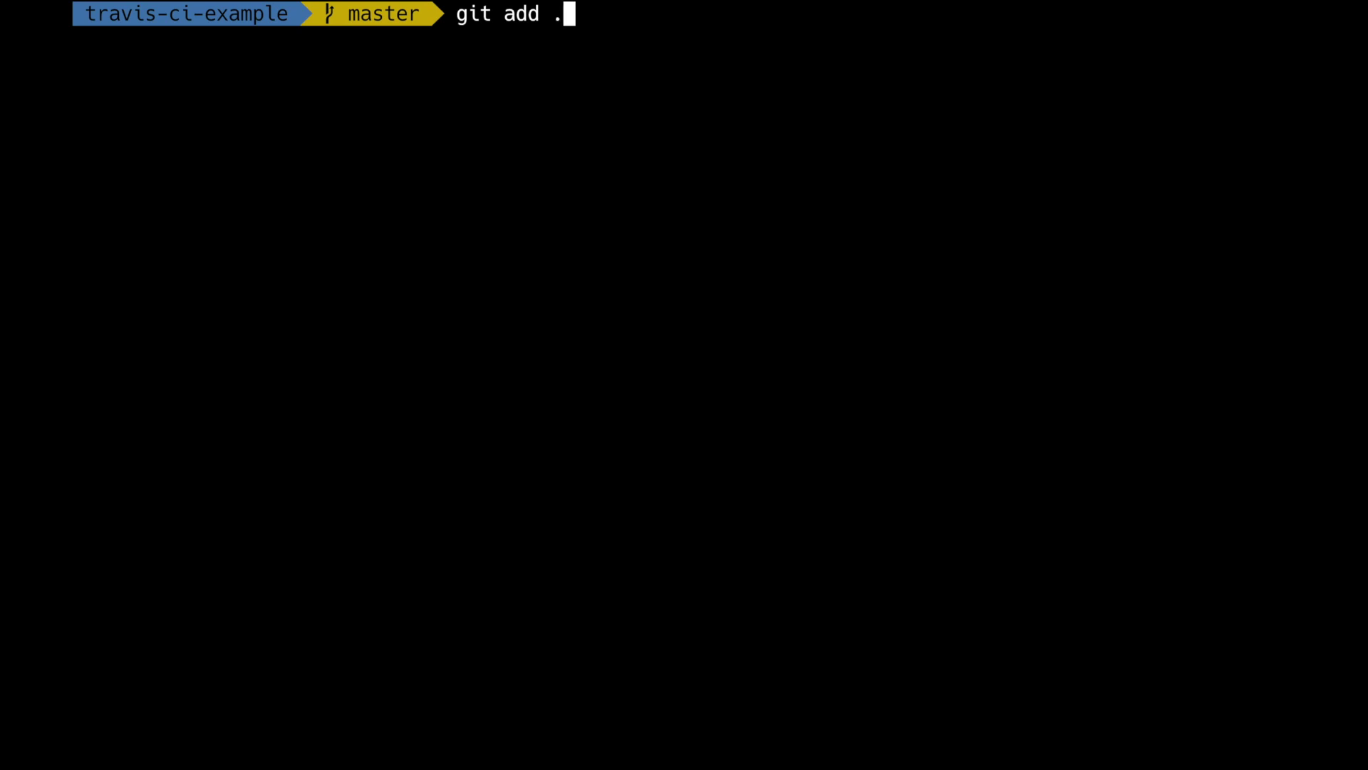
{"action": "key", "text": "Return"}
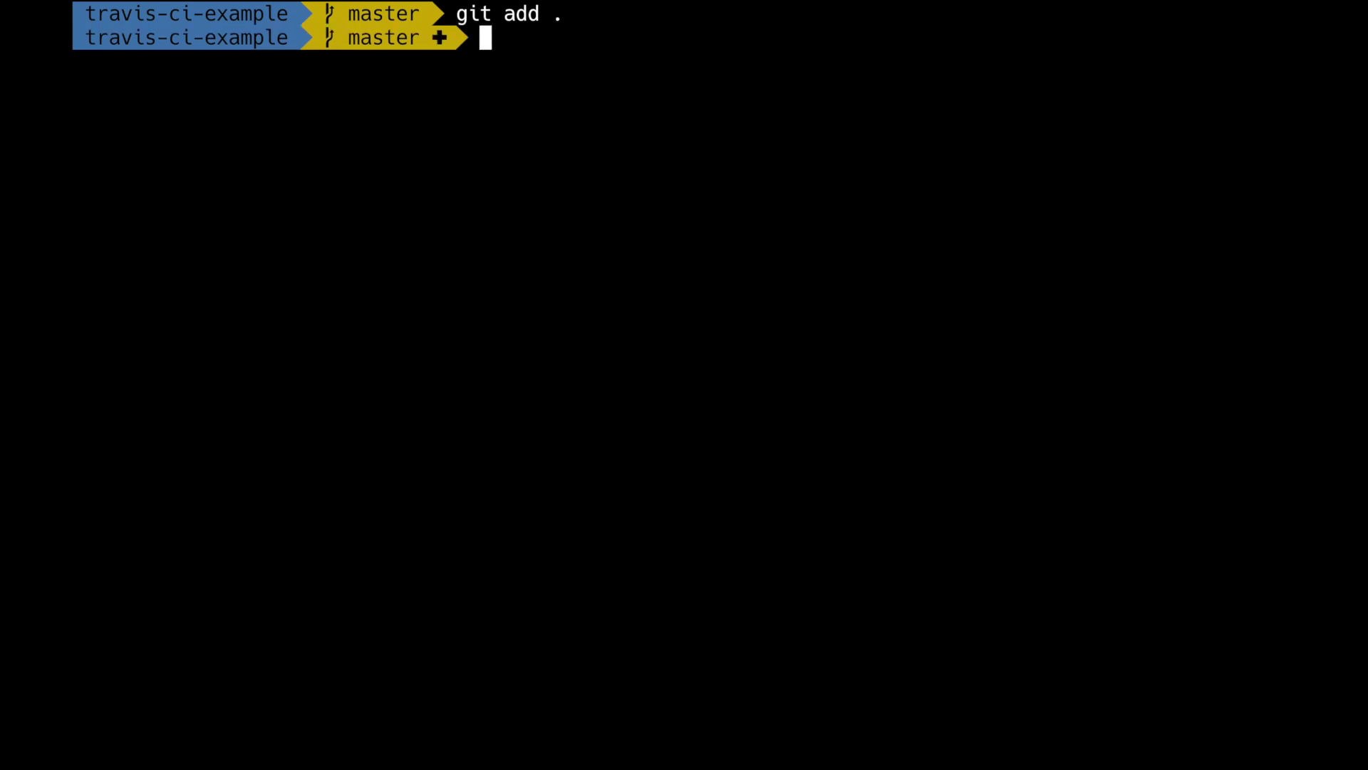
{"action": "type", "text": "git commit"}
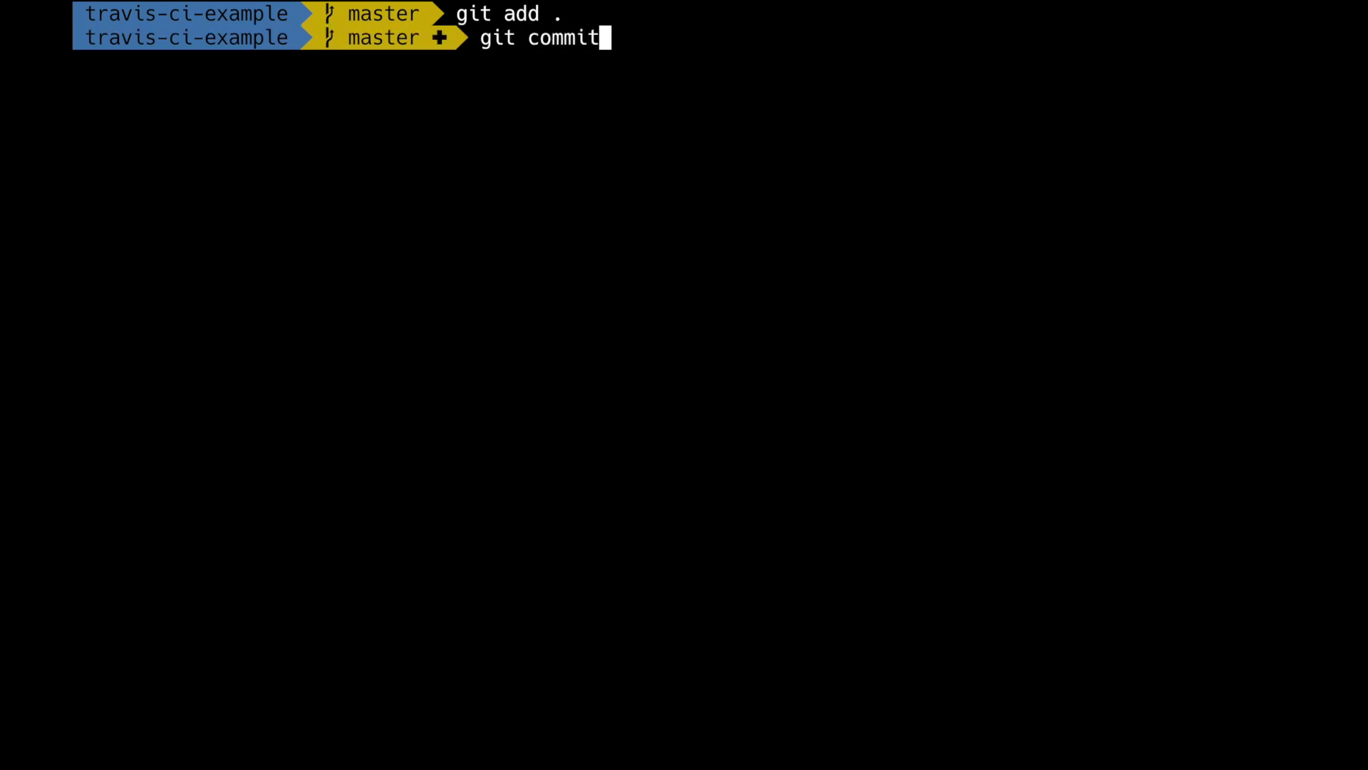
{"action": "type", "text": " -m \""}
{"action": "type", "text": "[add]"}
{"action": "key", "text": "BackSpace"}
{"action": "type", "text": "add] tra"}
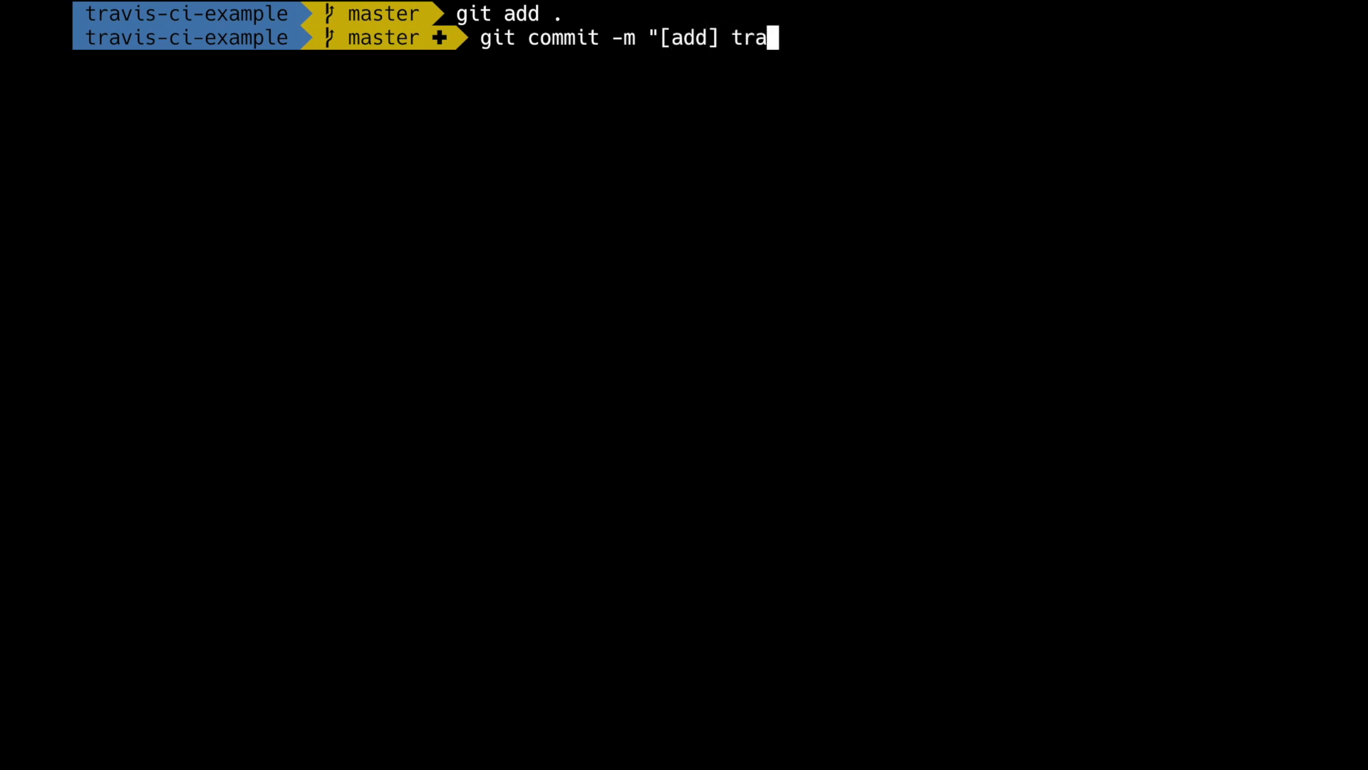
{"action": "type", "text": "vis ci support\""}
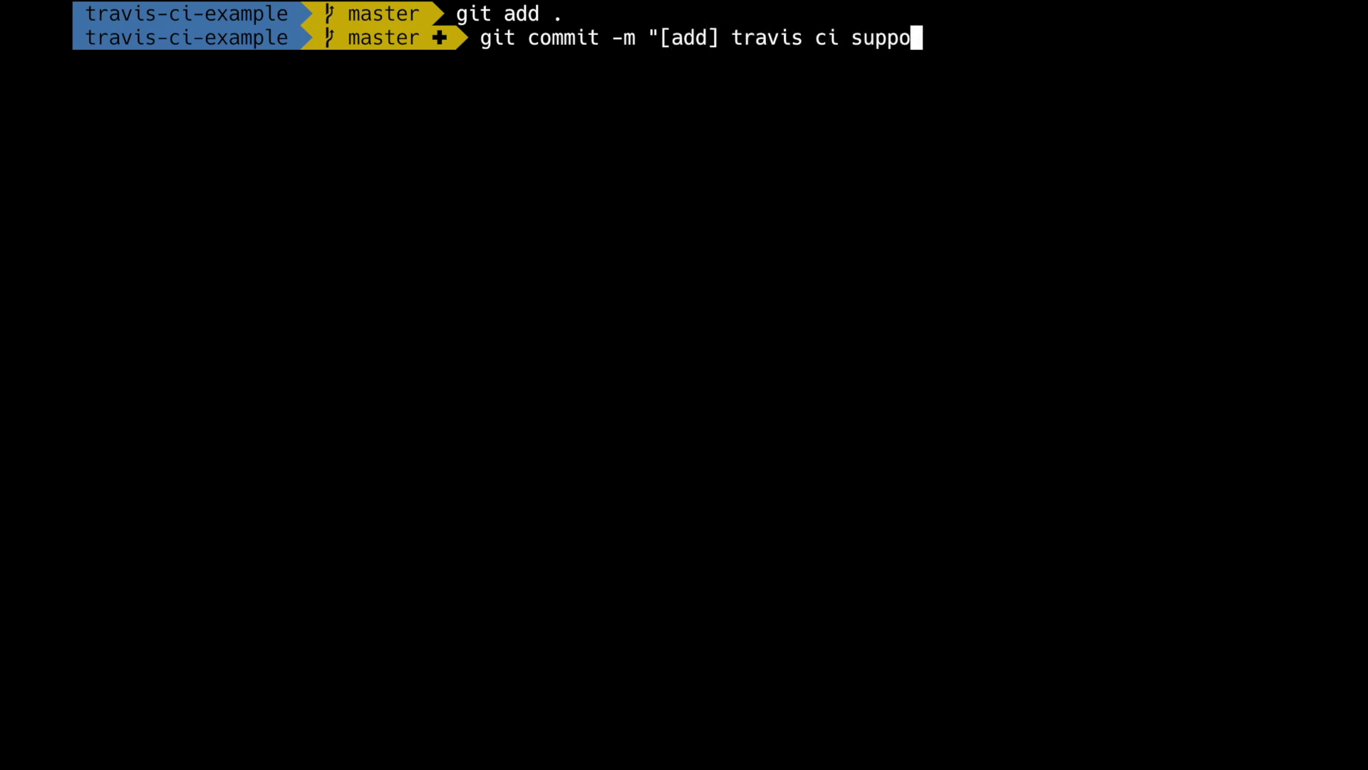
{"action": "key", "text": "Return"}
Start creating .travis.yml with vi.
{"action": "type", "text": "git p"}
{"action": "key", "text": "BackSpace"}
{"action": "key", "text": "BackSpace"}
{"action": "key", "text": "BackSpace"}
{"action": "key", "text": "BackSpace"}
{"action": "key", "text": "BackSpace"}
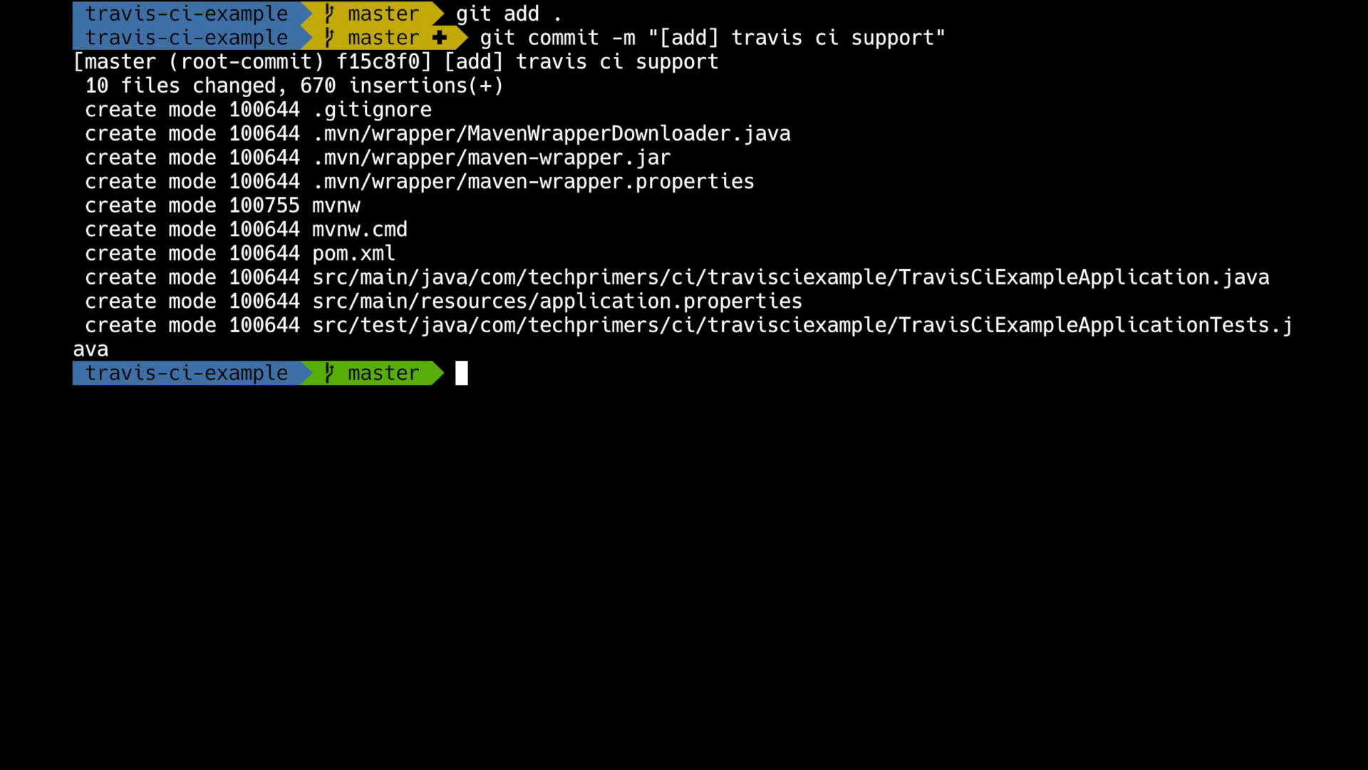
{"action": "type", "text": "vi .travis.yml"}
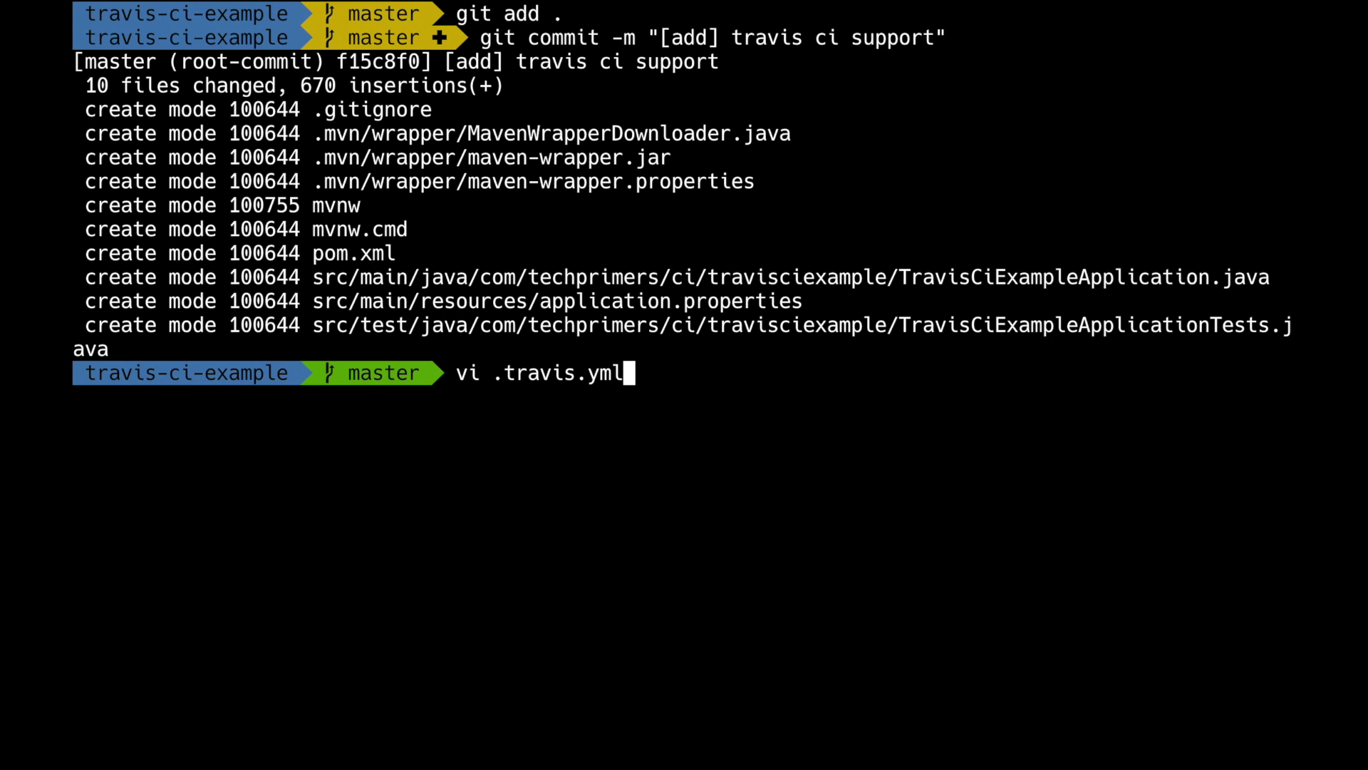
Write language: java, jdk - openjdk8 and a notifications e-mail entry into .travis.yml.
{"action": "key", "text": "Return"}
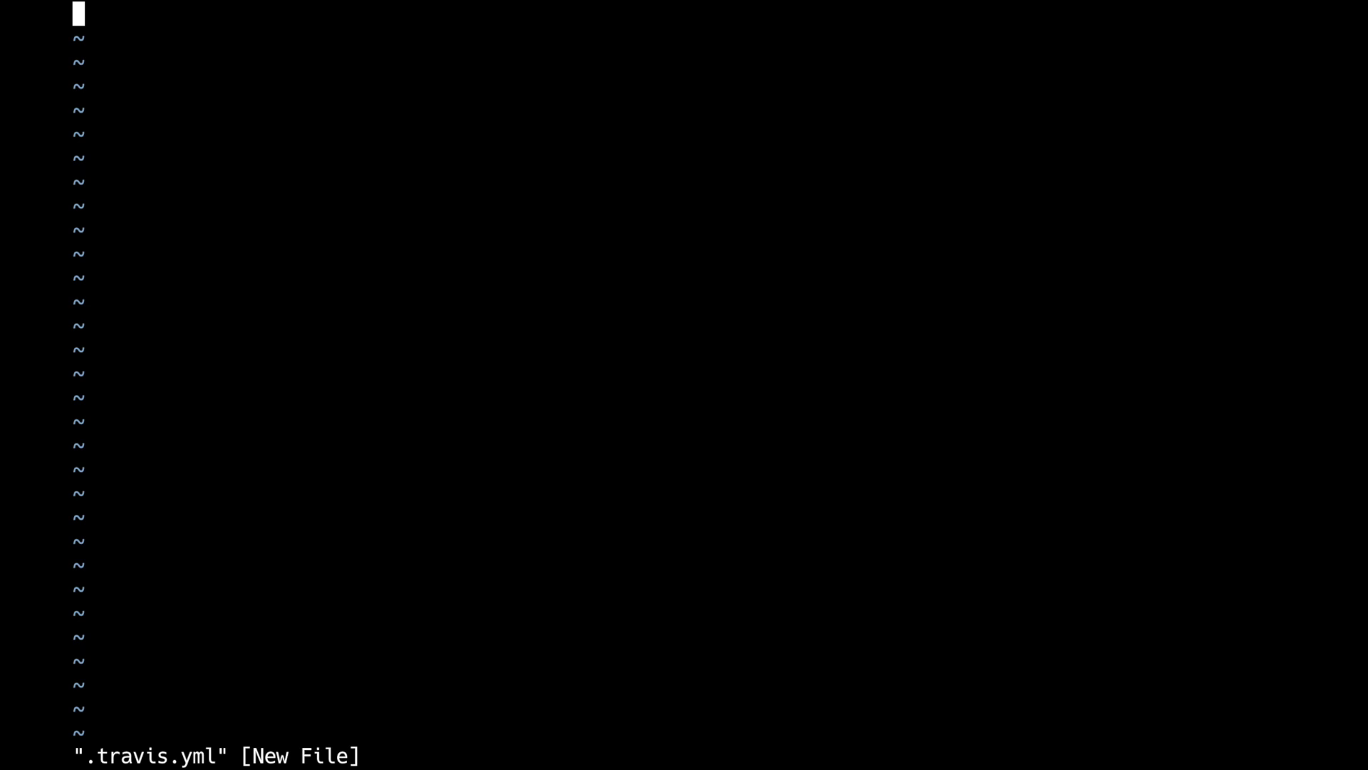
{"action": "type", "text": "ilanguage: j"}
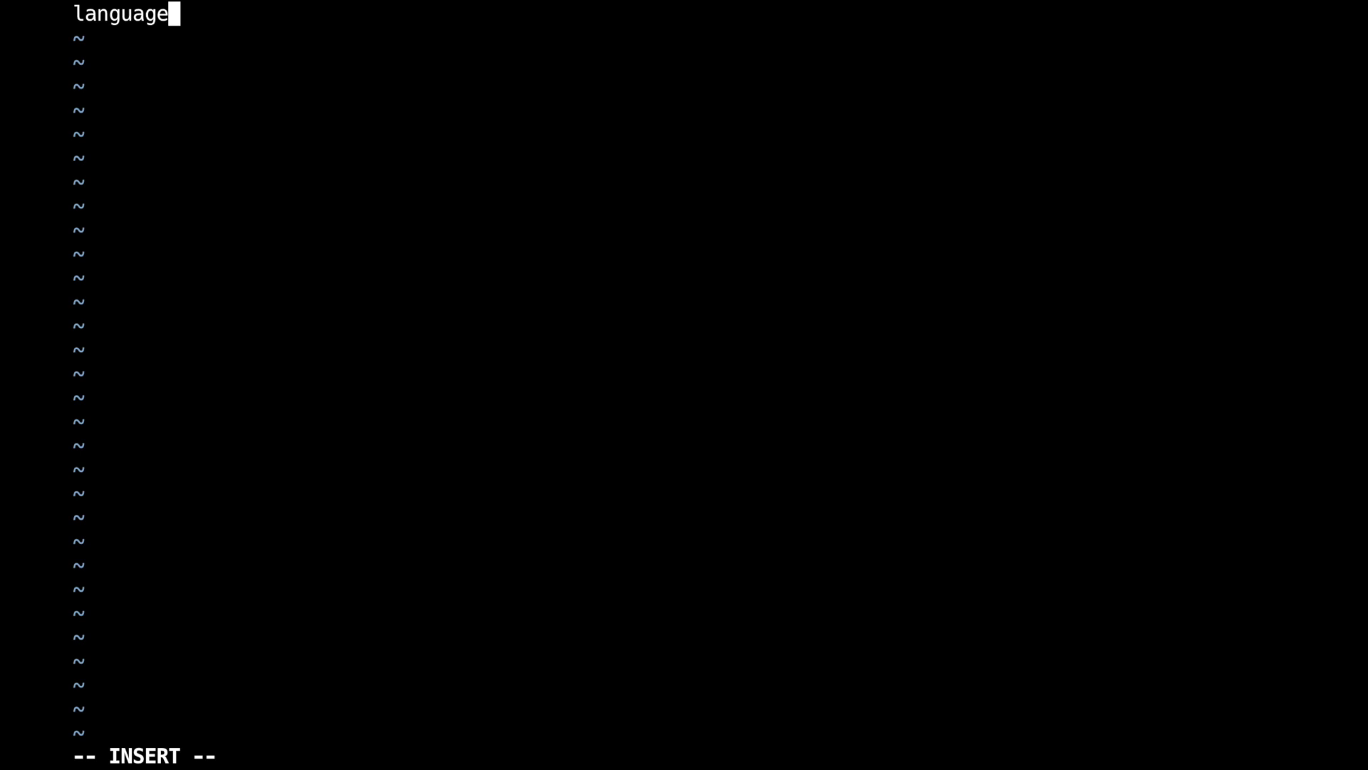
{"action": "type", "text": "ava"}
{"action": "key", "text": "Return"}
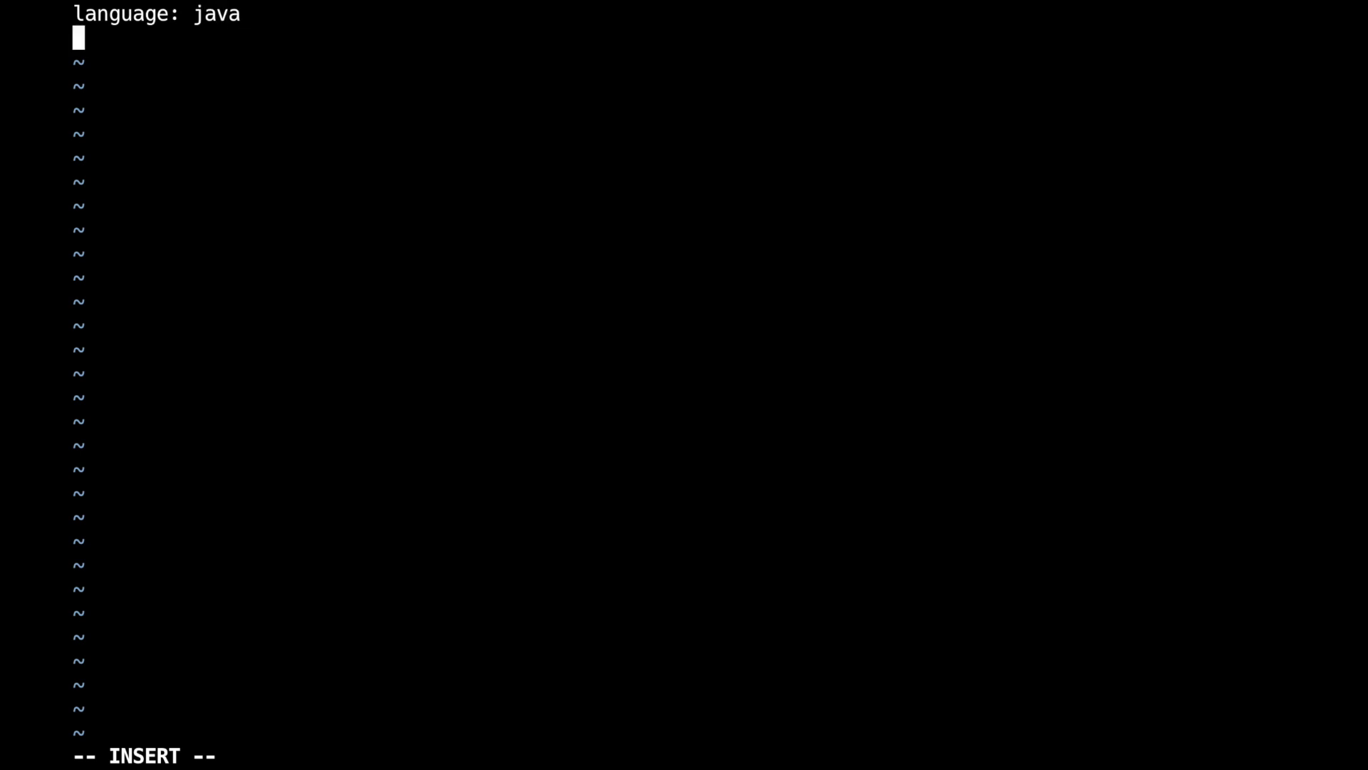
{"action": "type", "text": "jdk:"}
{"action": "key", "text": "Return"}
{"action": "type", "text": "- openjdk8"}
{"action": "key", "text": "Return"}
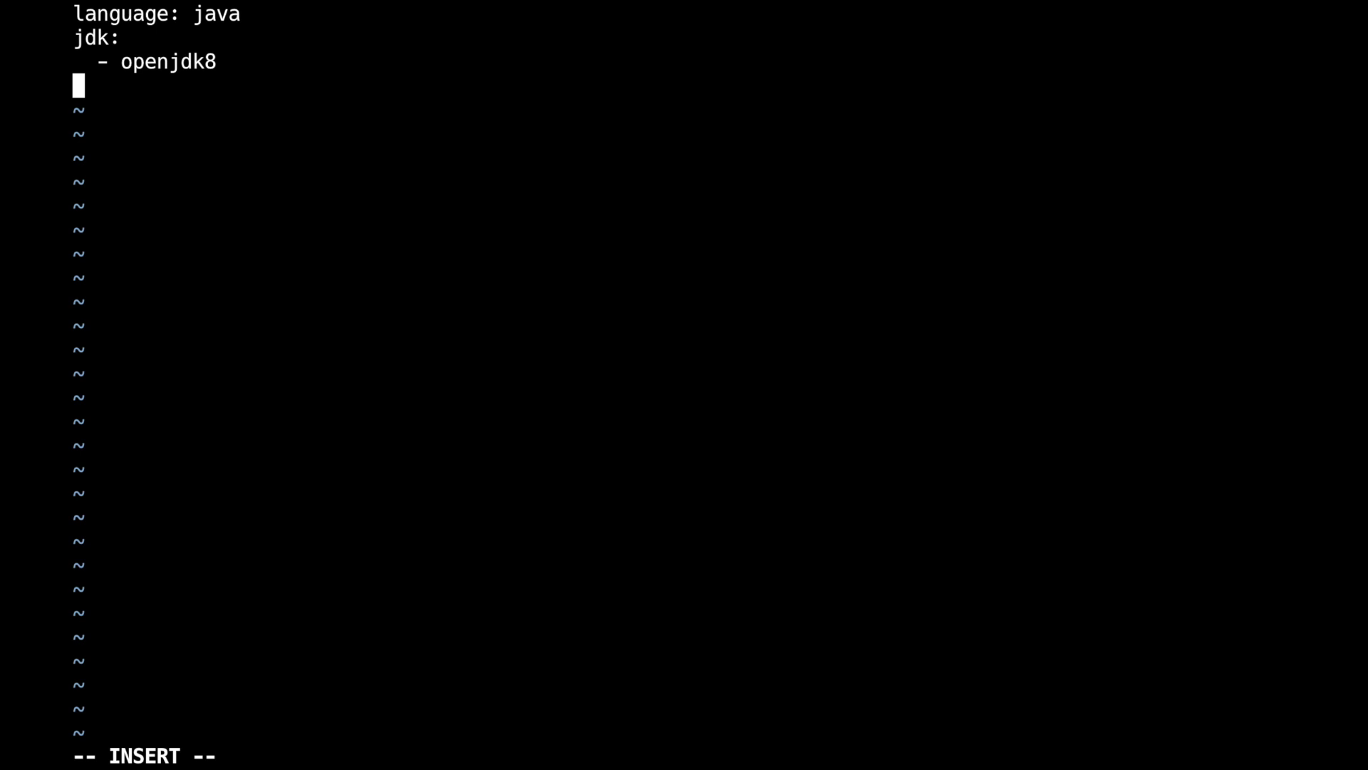
{"action": "key", "text": "Return"}
{"action": "type", "text": "notifications:"}
{"action": "key", "text": "Return"}
{"action": "type", "text": "email:"}
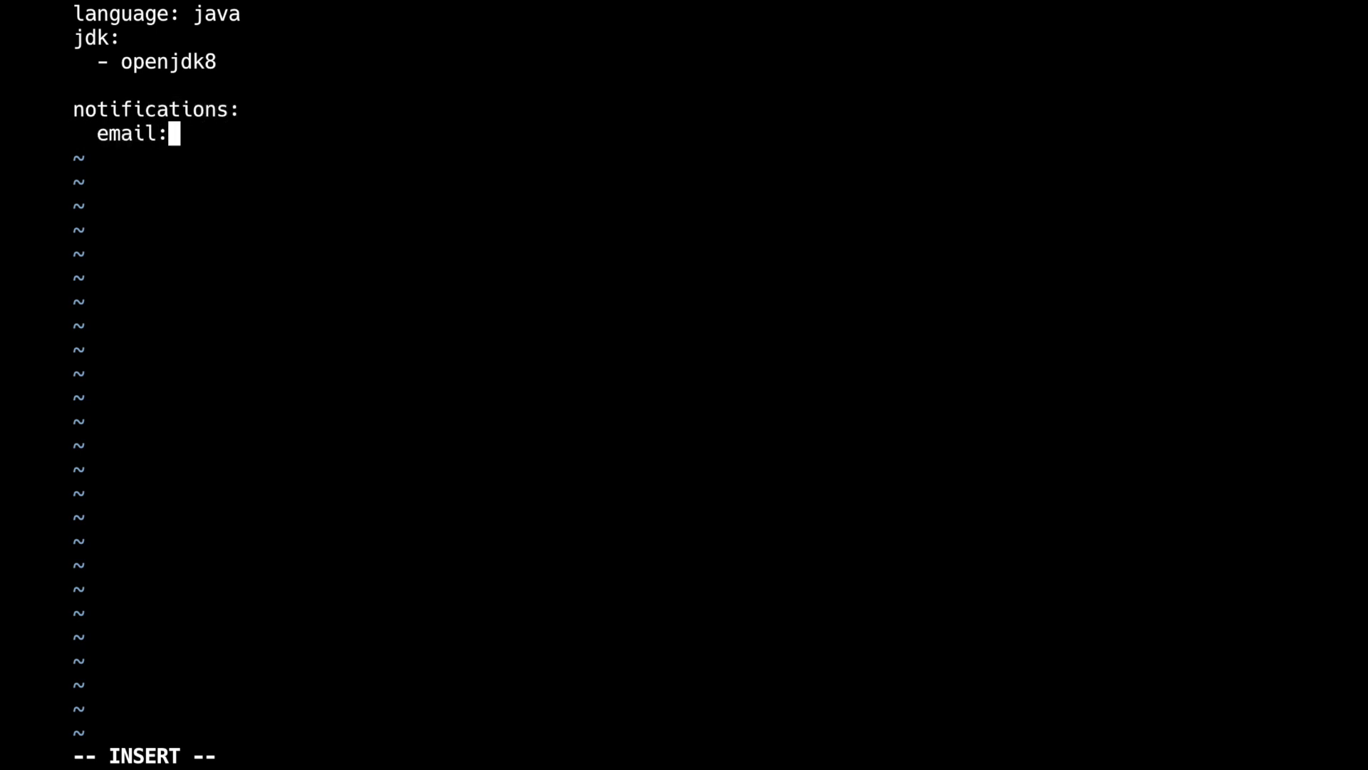
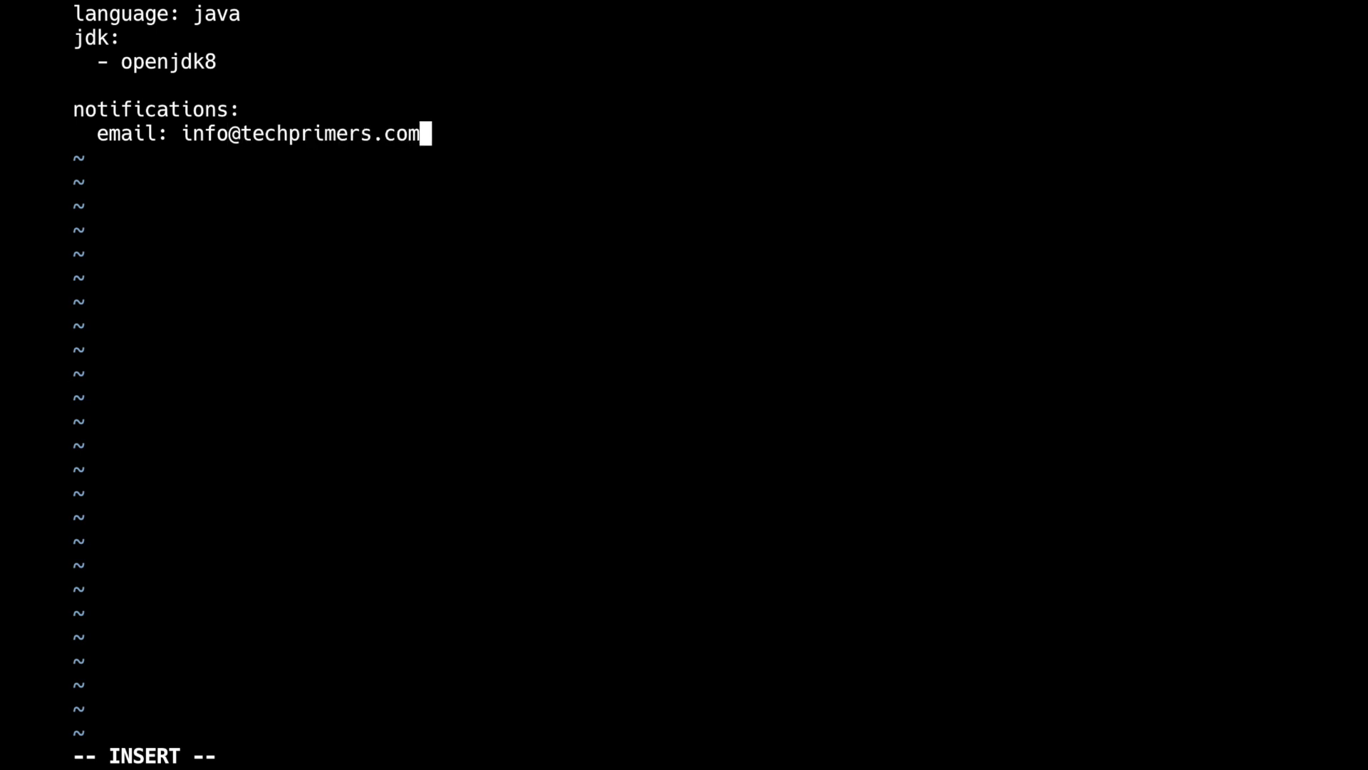
Add 'script: ./mvnw clean install' above notifications, then save and quit vim with :wq.
{"action": "key", "text": "Up"}
{"action": "key", "text": "Up"}
{"action": "key", "text": "Up"}
{"action": "key", "text": "Down"}
{"action": "key", "text": "Return"}
{"action": "key", "text": "Up"}
{"action": "key", "text": "Return"}
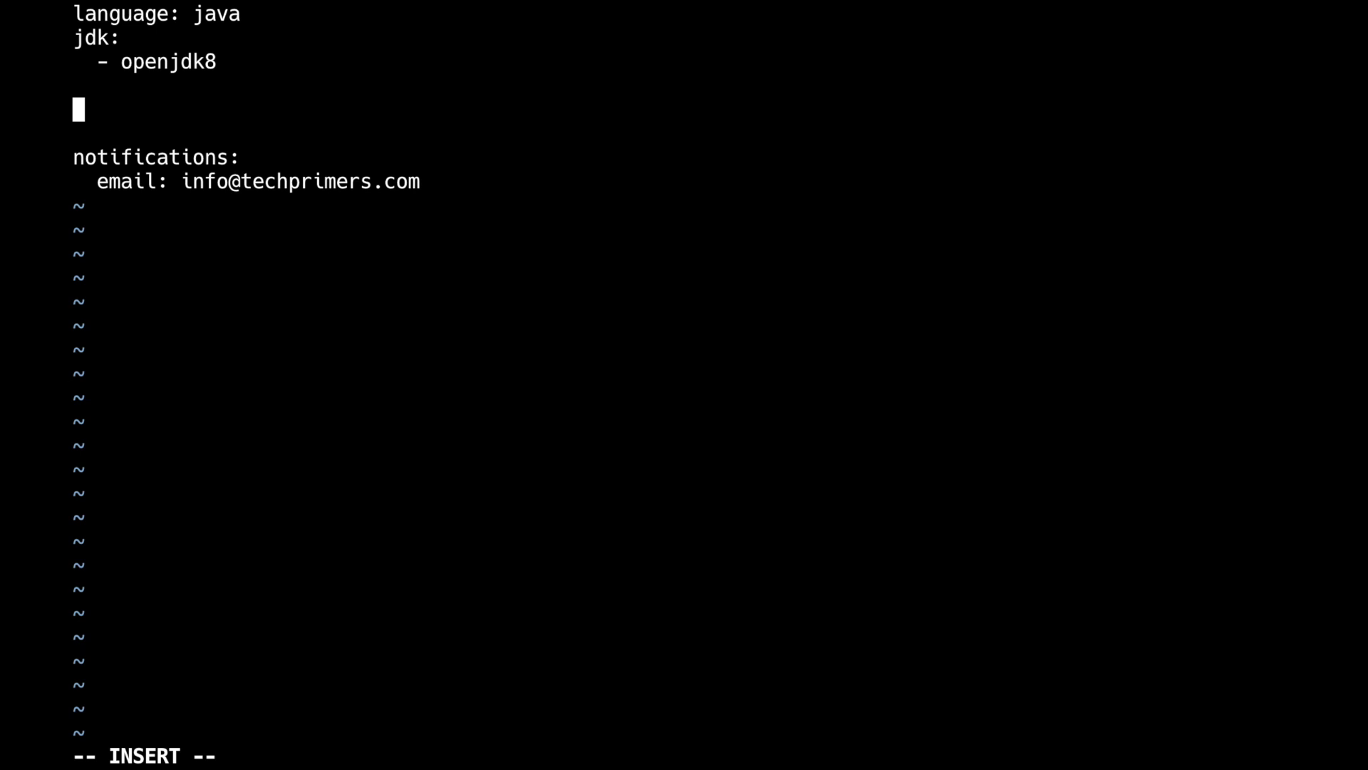
{"action": "type", "text": "script: "}
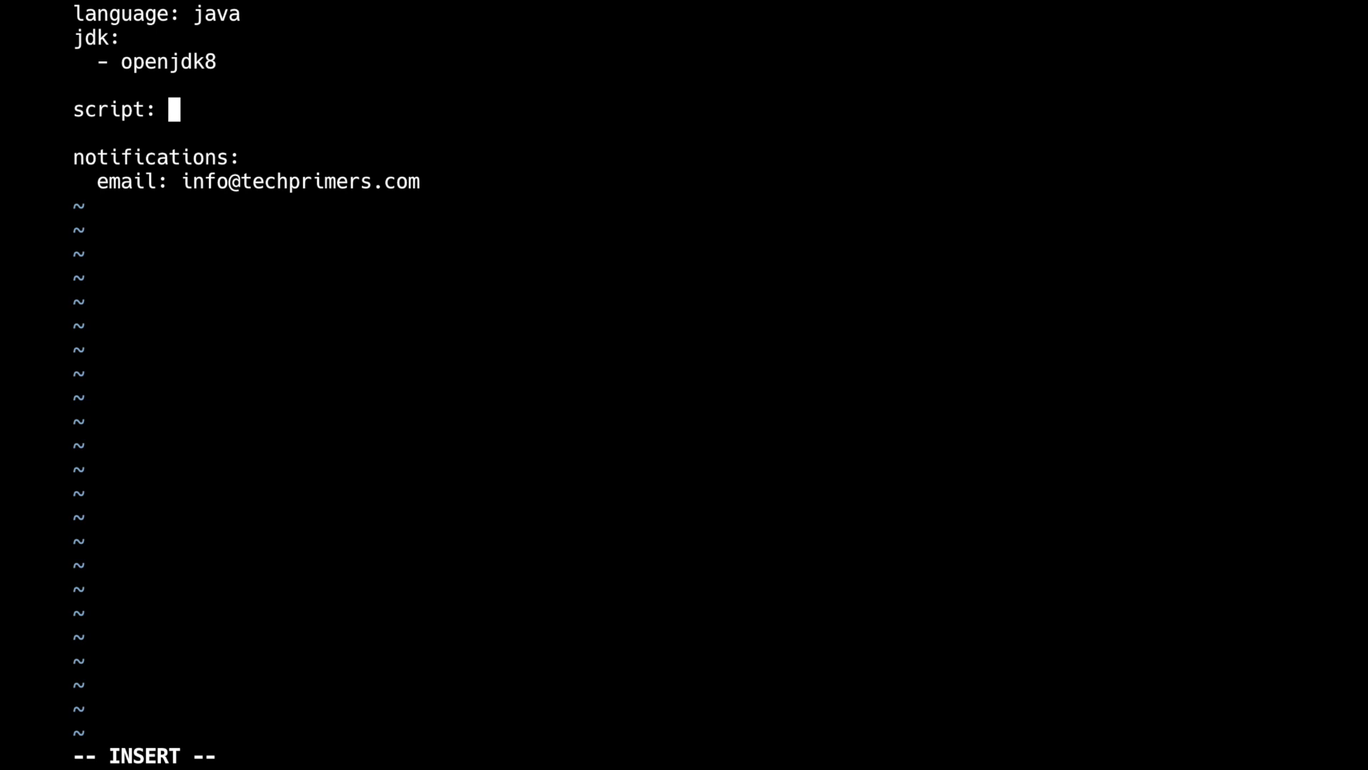
{"action": "type", "text": "./mv"}
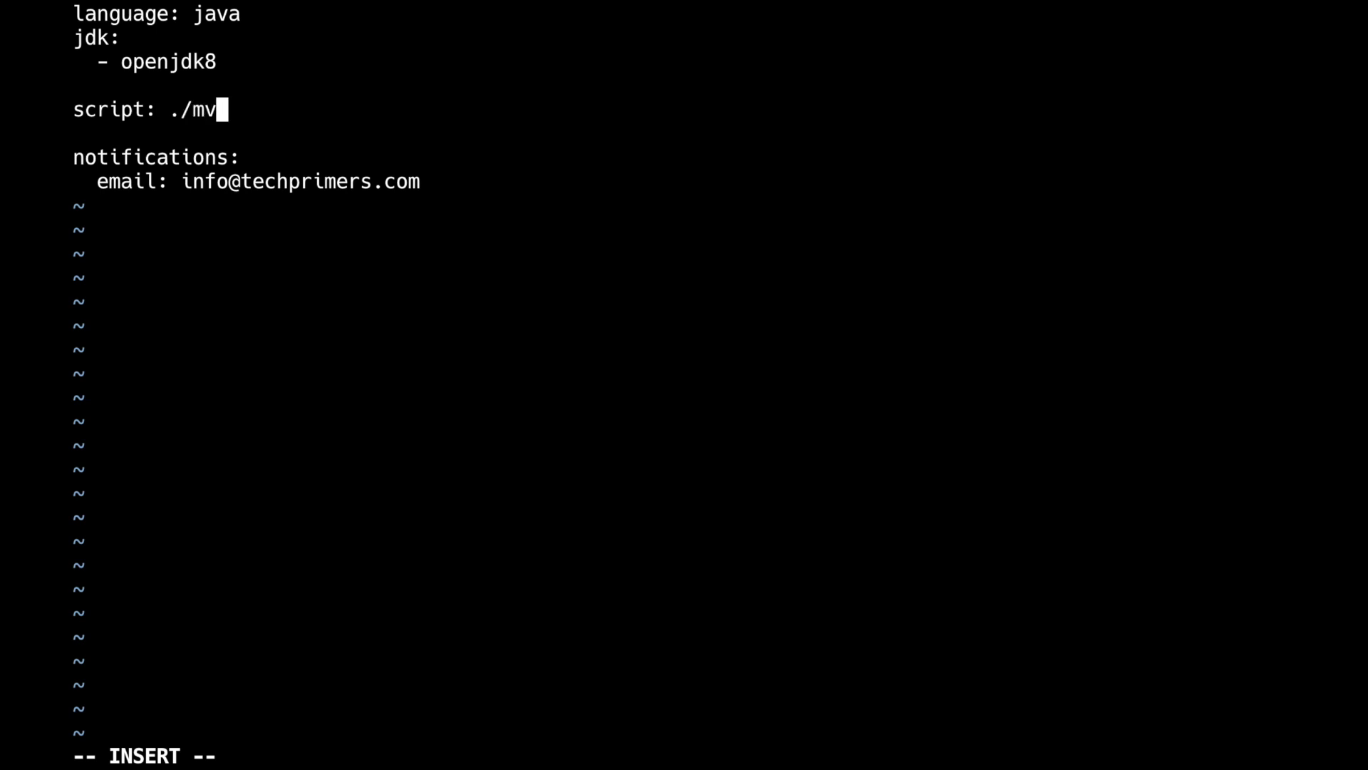
{"action": "type", "text": "nw clean "}
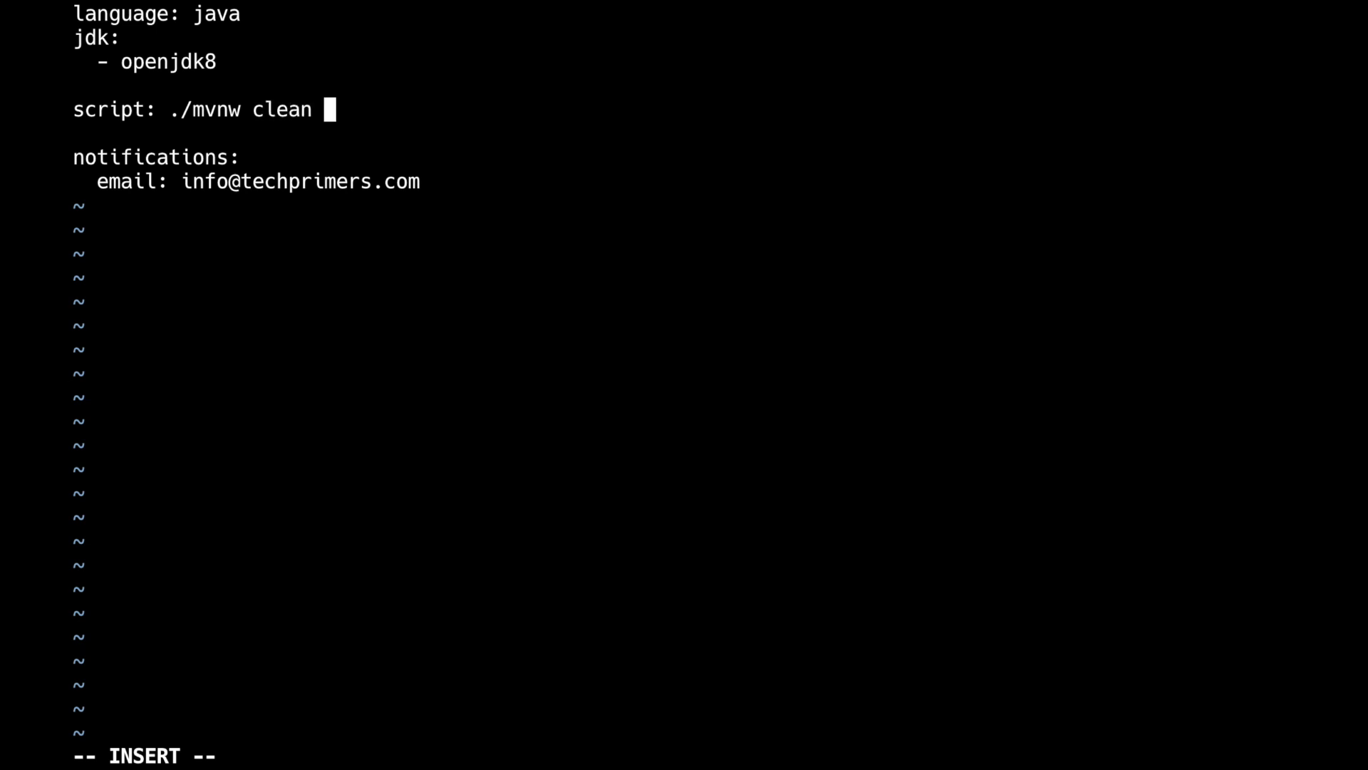
{"action": "type", "text": "install"}
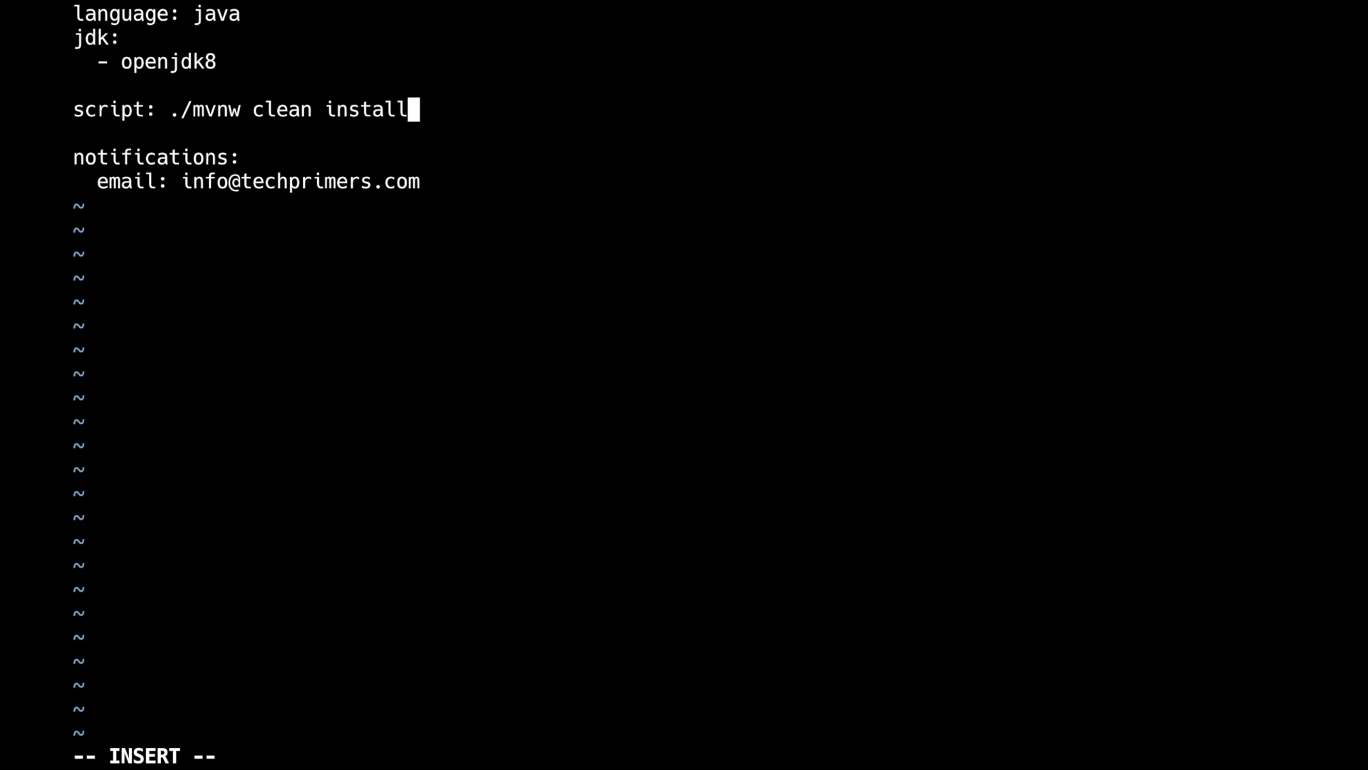
{"action": "key", "text": "Escape"}
{"action": "type", "text": ":wq"}
{"action": "key", "text": "Return"}
{"action": "type", "text": "git commit -am \"[add] travis.yml\""}
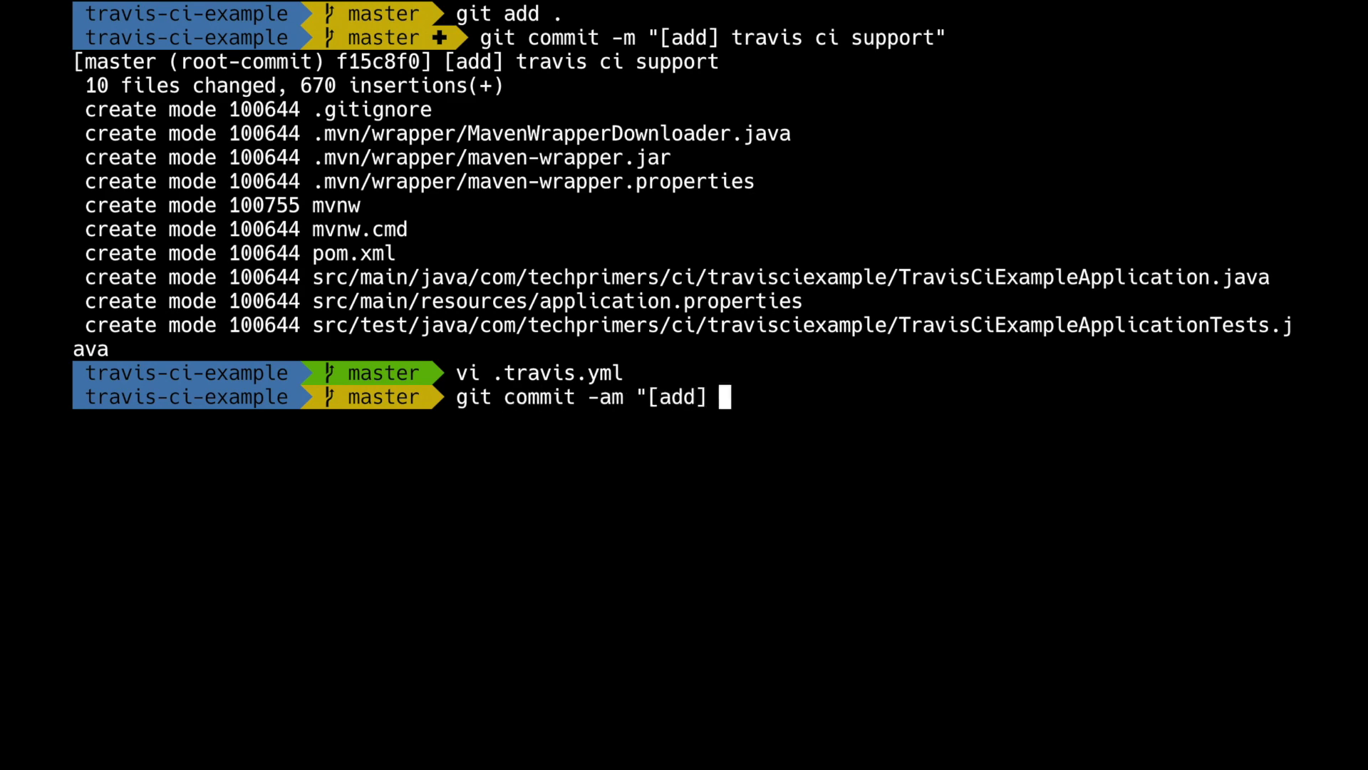
Commit .travis.yml as "[add] travis.yml" and push master with --set-upstream origin.
{"action": "key", "text": "Return"}
{"action": "type", "text": "git add .travis.yml"}
{"action": "key", "text": "Return"}
{"action": "type", "text": "git commit -am \"[add] travis.yml\""}
{"action": "key", "text": "Return"}
{"action": "type", "text": "git push git ush"}
{"action": "key", "text": "BackSpace"}
{"action": "key", "text": "BackSpace"}
{"action": "key", "text": "BackSpace"}
{"action": "type", "text": "push --set-upstream origin master"}
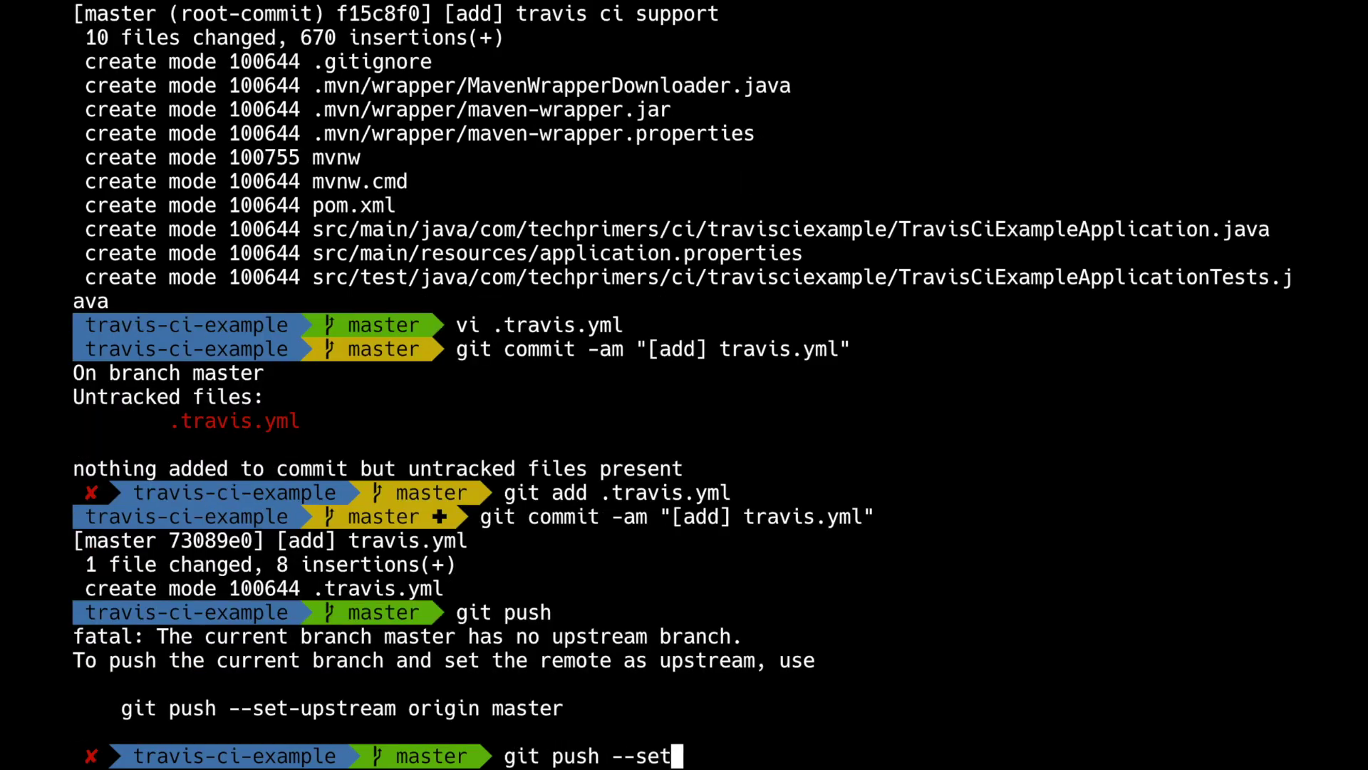
{"action": "key", "text": "Return"}
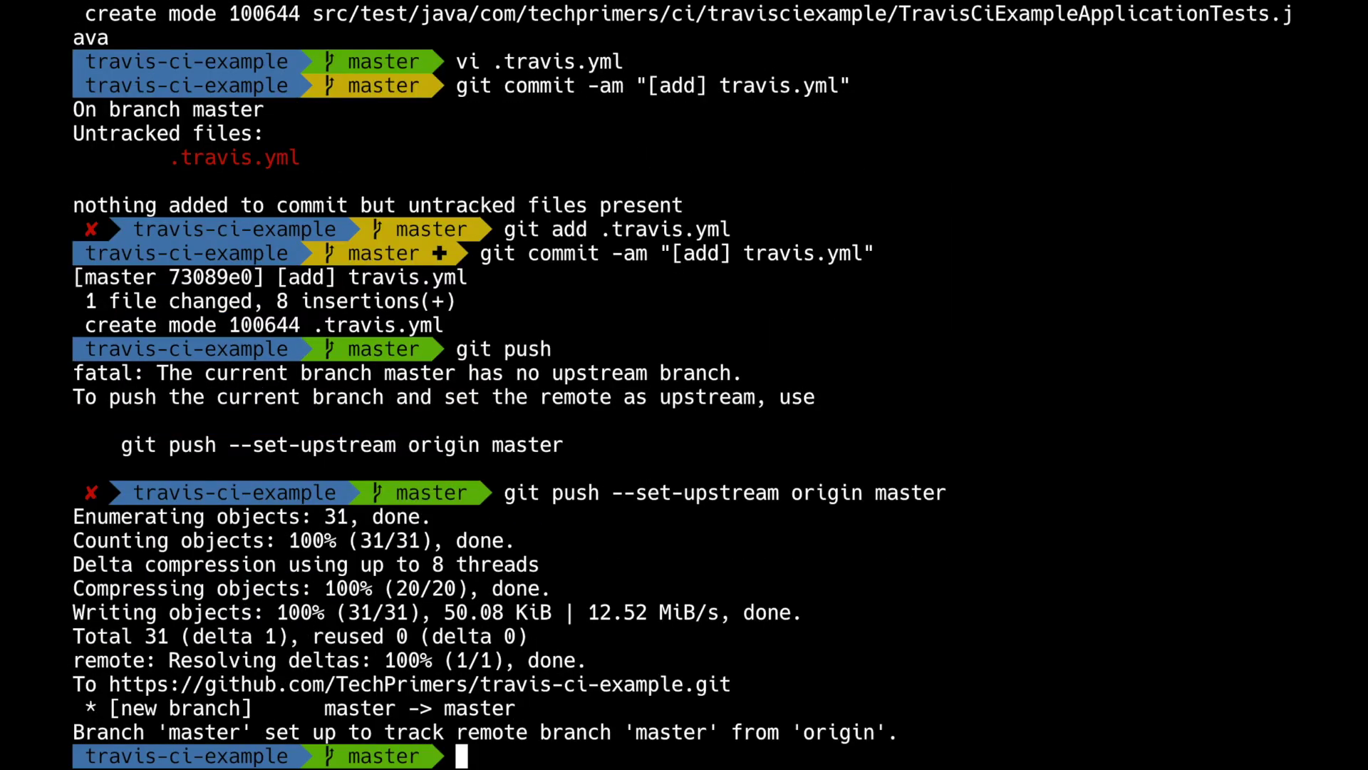
{"action": "key", "text": "ctrl+Left"}
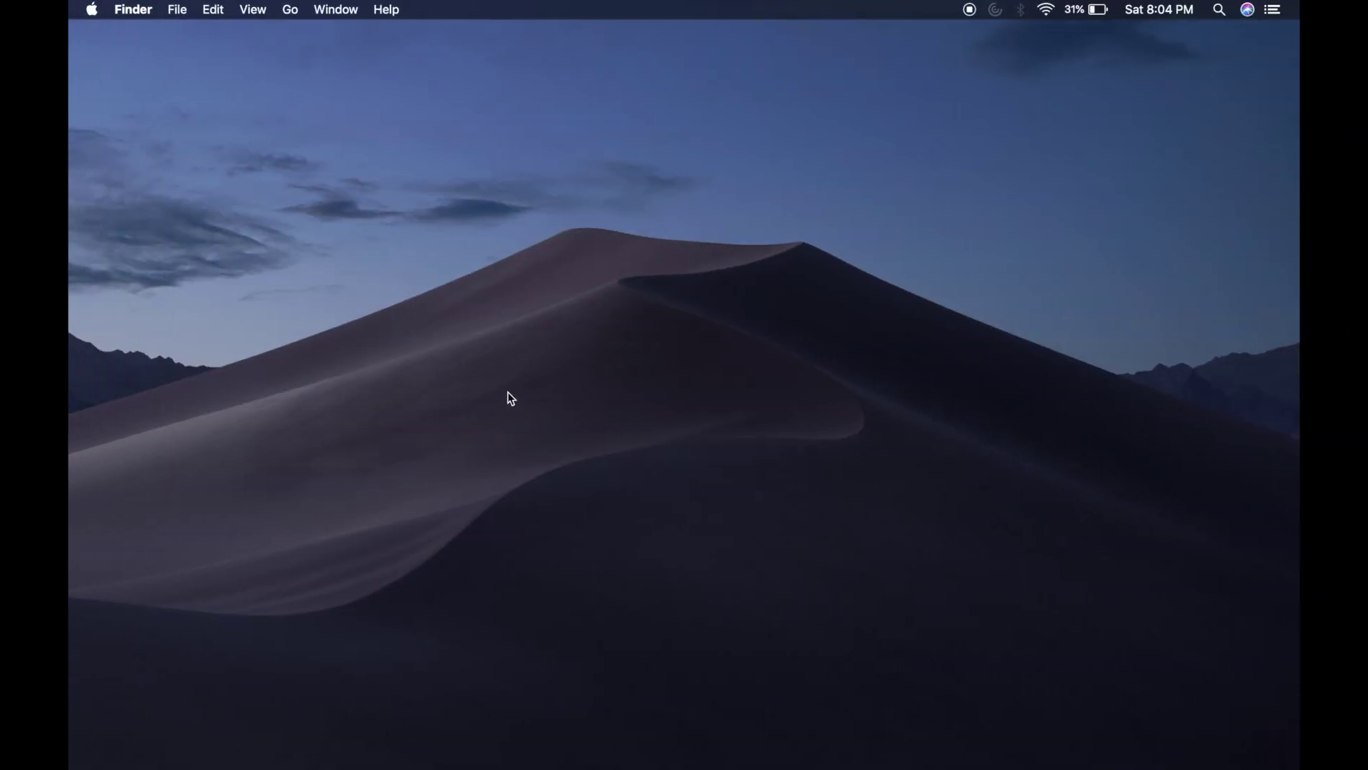
{"action": "key", "text": "ctrl+Right"}
{"action": "key", "text": "ctrl+Right"}
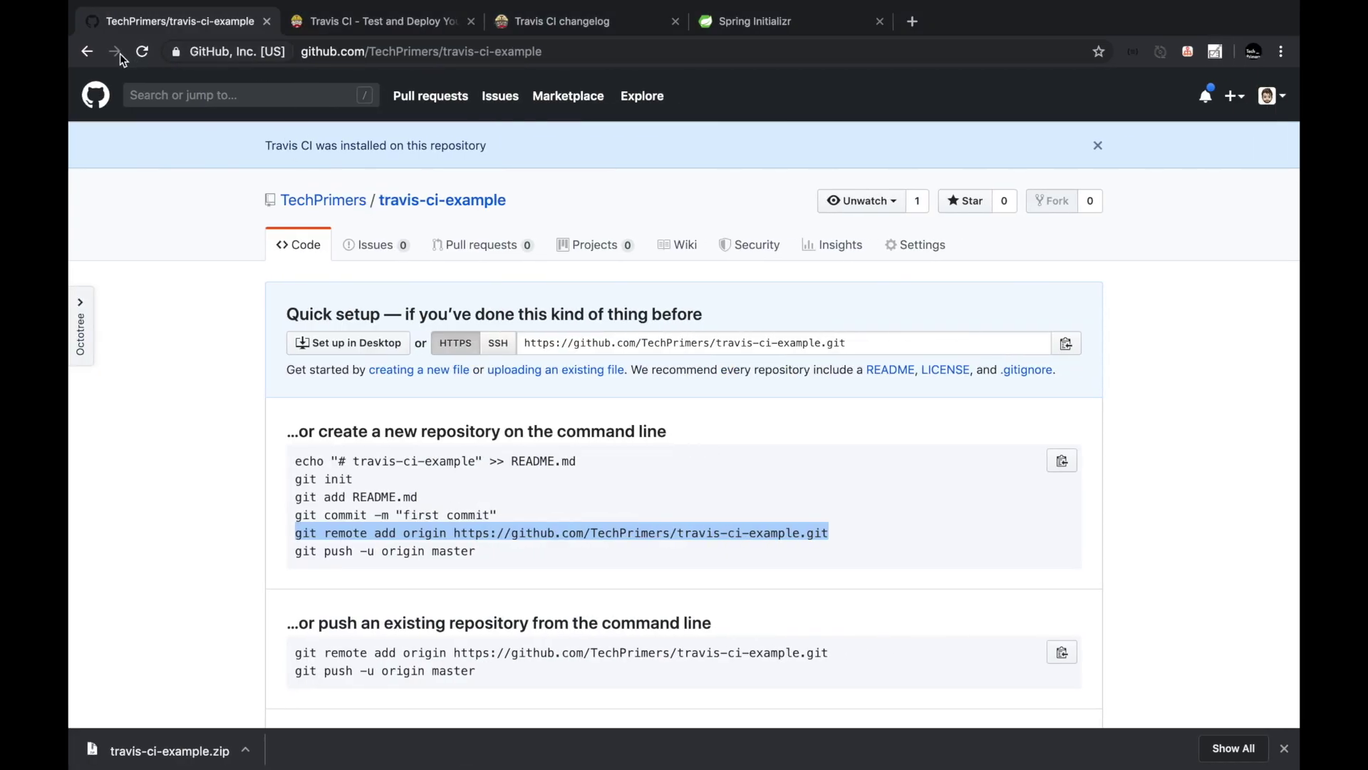
Refresh the GitHub repo, open .travis.yml, and highlight its java, openjdk8 and clean lines.
{"action": "left_click", "coordinate": [143, 51]}
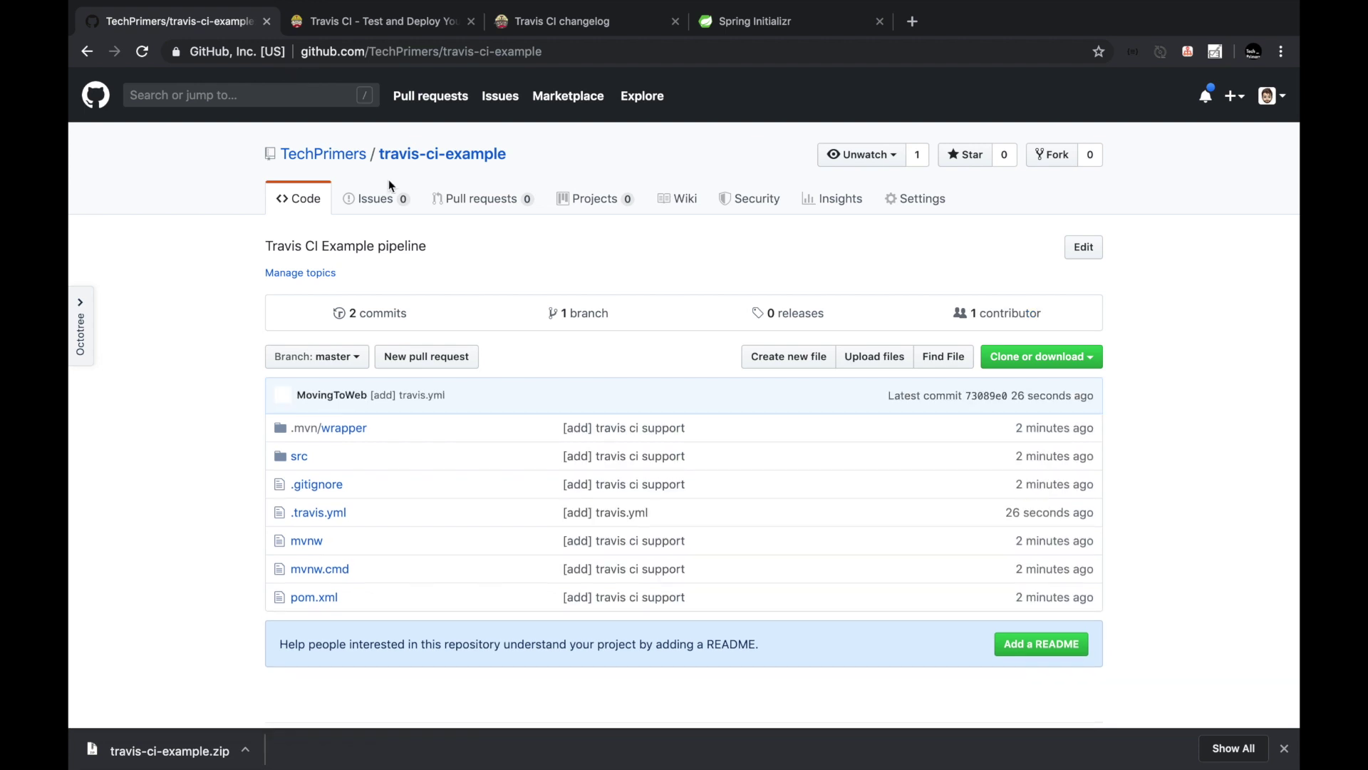
{"action": "scroll", "coordinate": [391, 186], "scroll_direction": "down", "scroll_amount": 3}
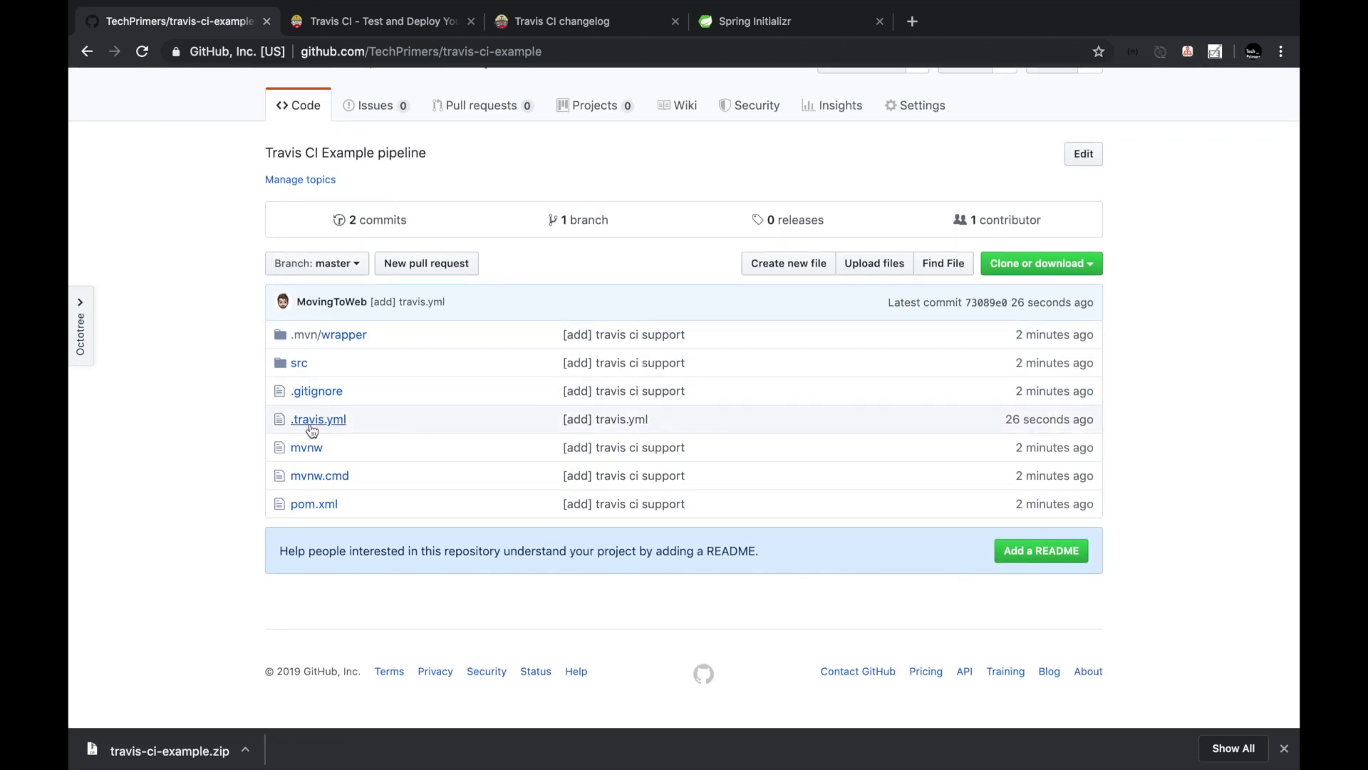
{"action": "left_click", "coordinate": [313, 419]}
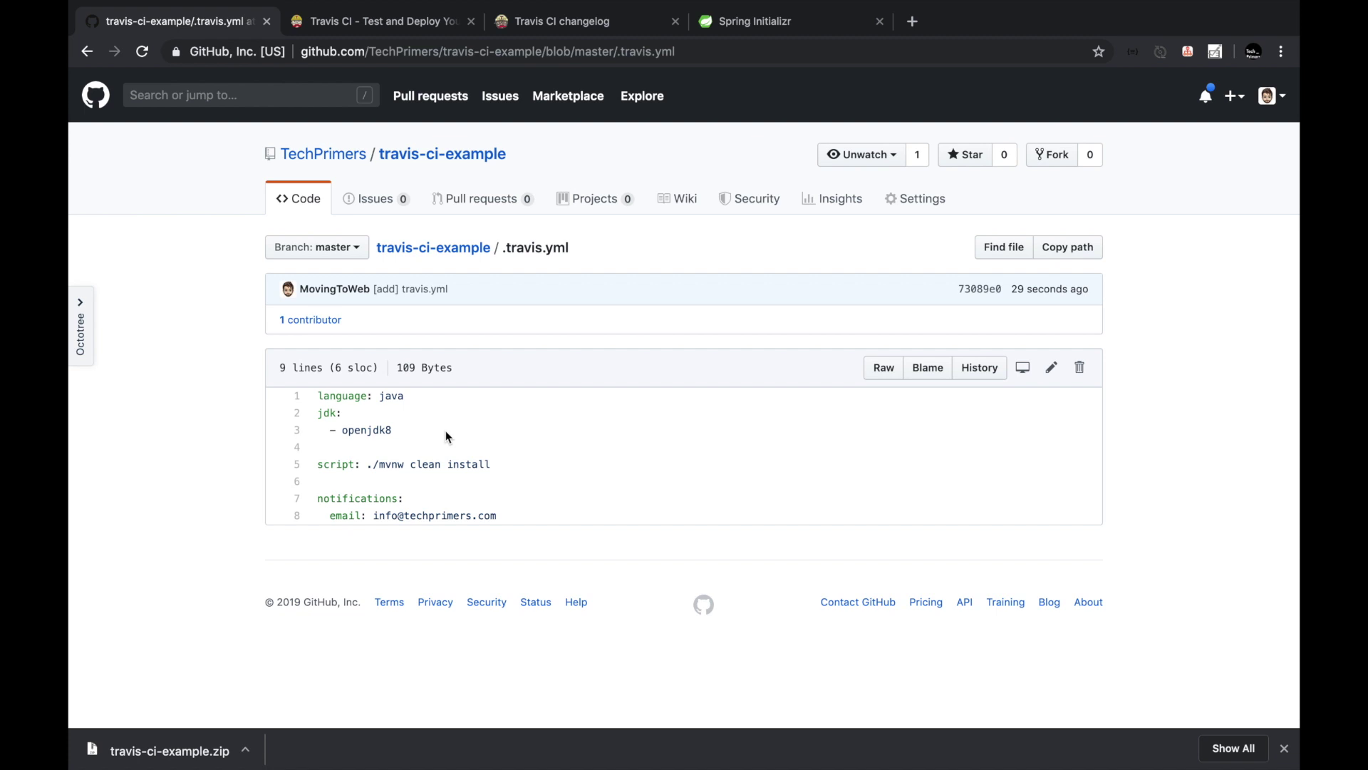
{"action": "triple_click", "coordinate": [391, 403]}
{"action": "double_click", "coordinate": [355, 429]}
{"action": "double_click", "coordinate": [412, 464]}
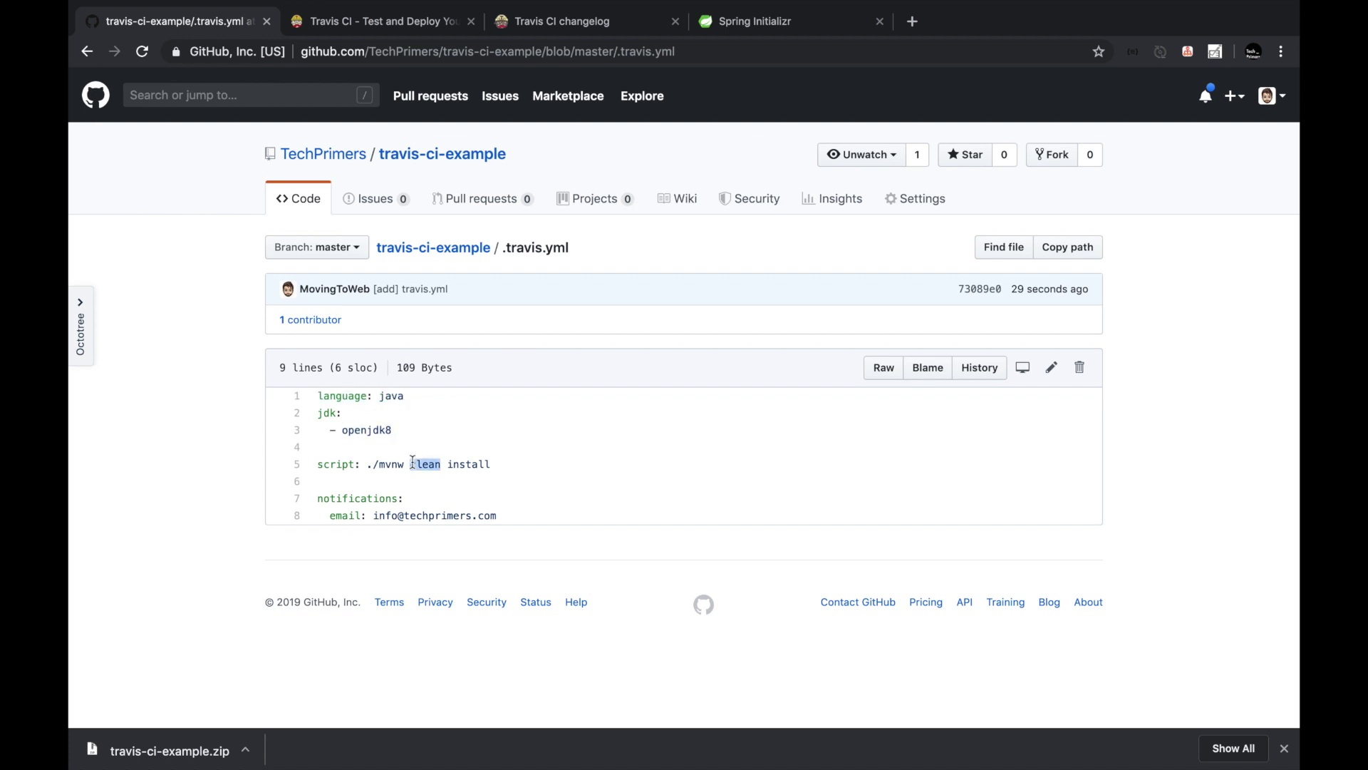
From the Travis CI dashboard, open My Repositories and review the authorized organizations.
{"action": "left_click", "coordinate": [433, 28]}
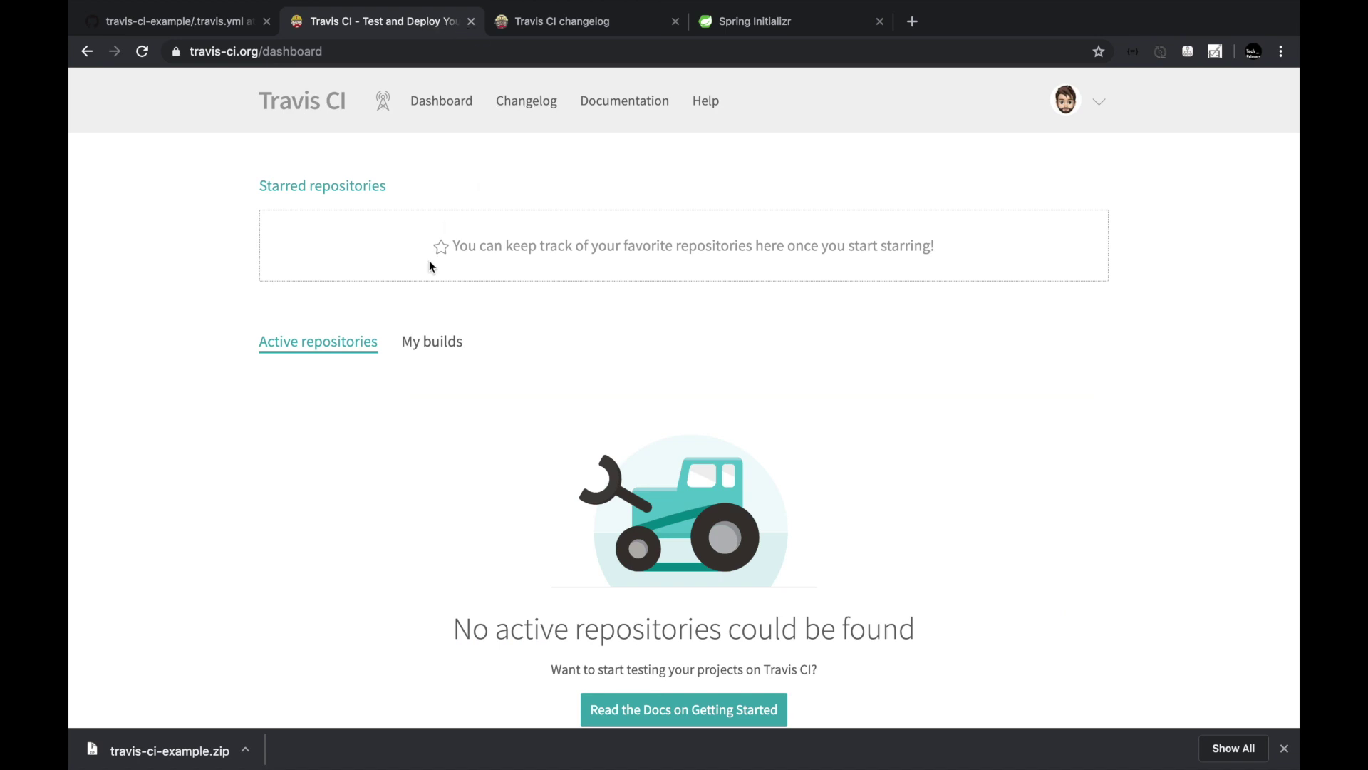
{"action": "scroll", "coordinate": [528, 320], "scroll_direction": "down", "scroll_amount": 3}
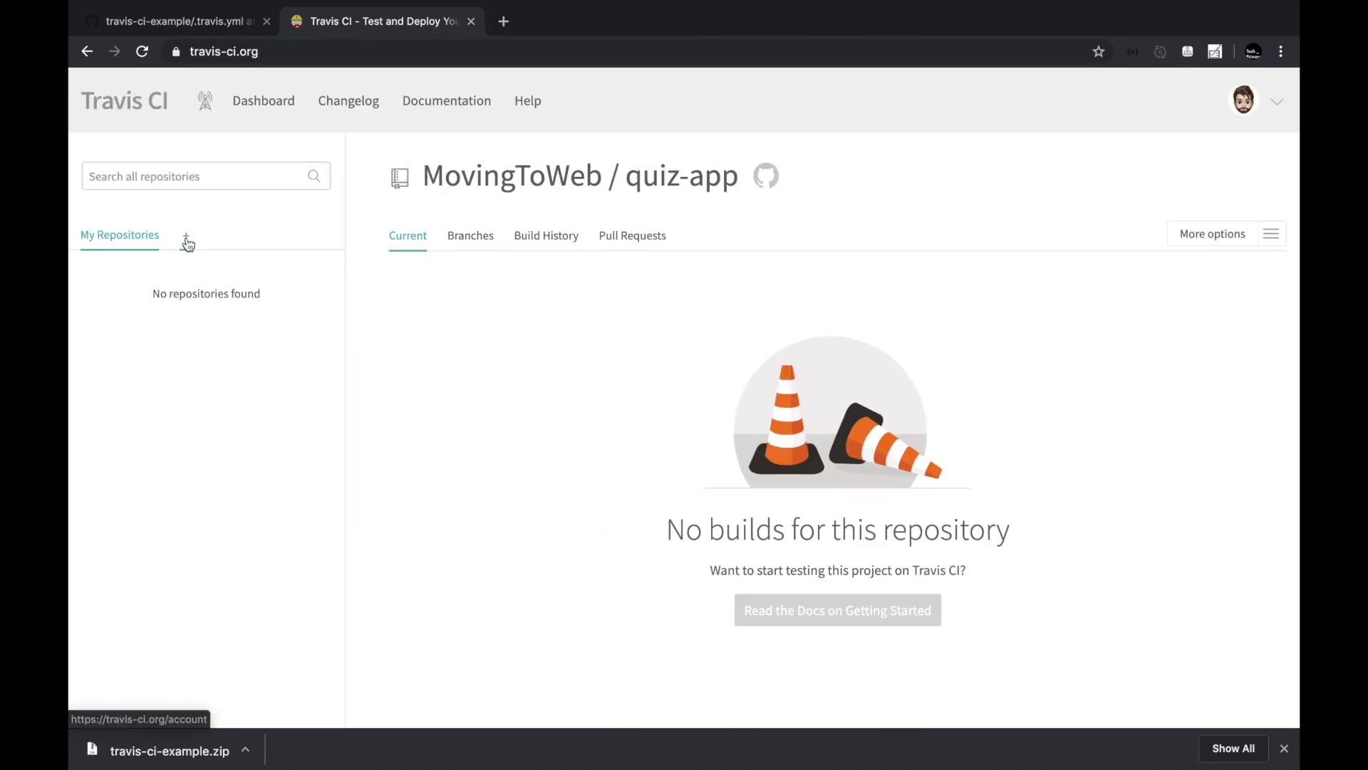
{"action": "left_click", "coordinate": [186, 238]}
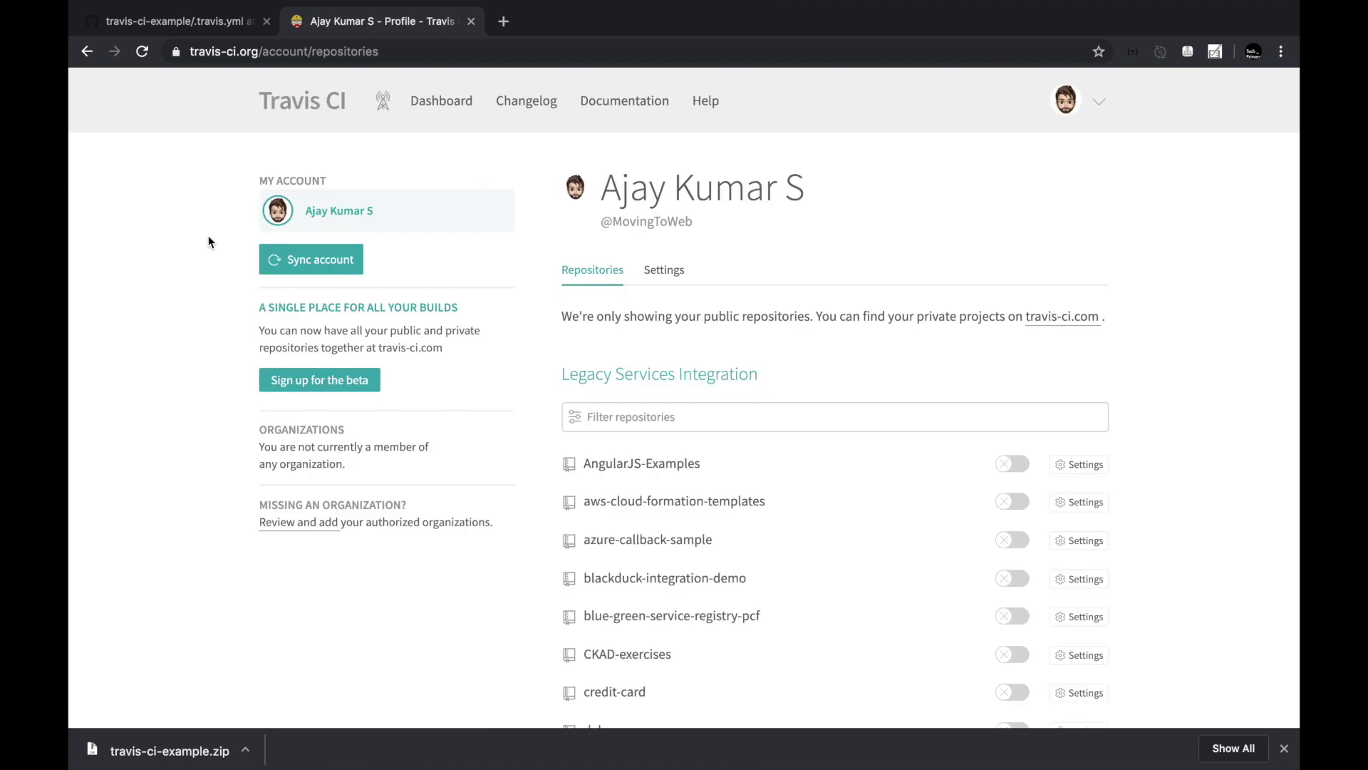
{"action": "scroll", "coordinate": [319, 281], "scroll_direction": "down", "scroll_amount": 10}
{"action": "scroll", "coordinate": [319, 281], "scroll_direction": "up", "scroll_amount": 10}
{"action": "left_click", "coordinate": [221, 22]}
{"action": "left_click", "coordinate": [312, 523]}
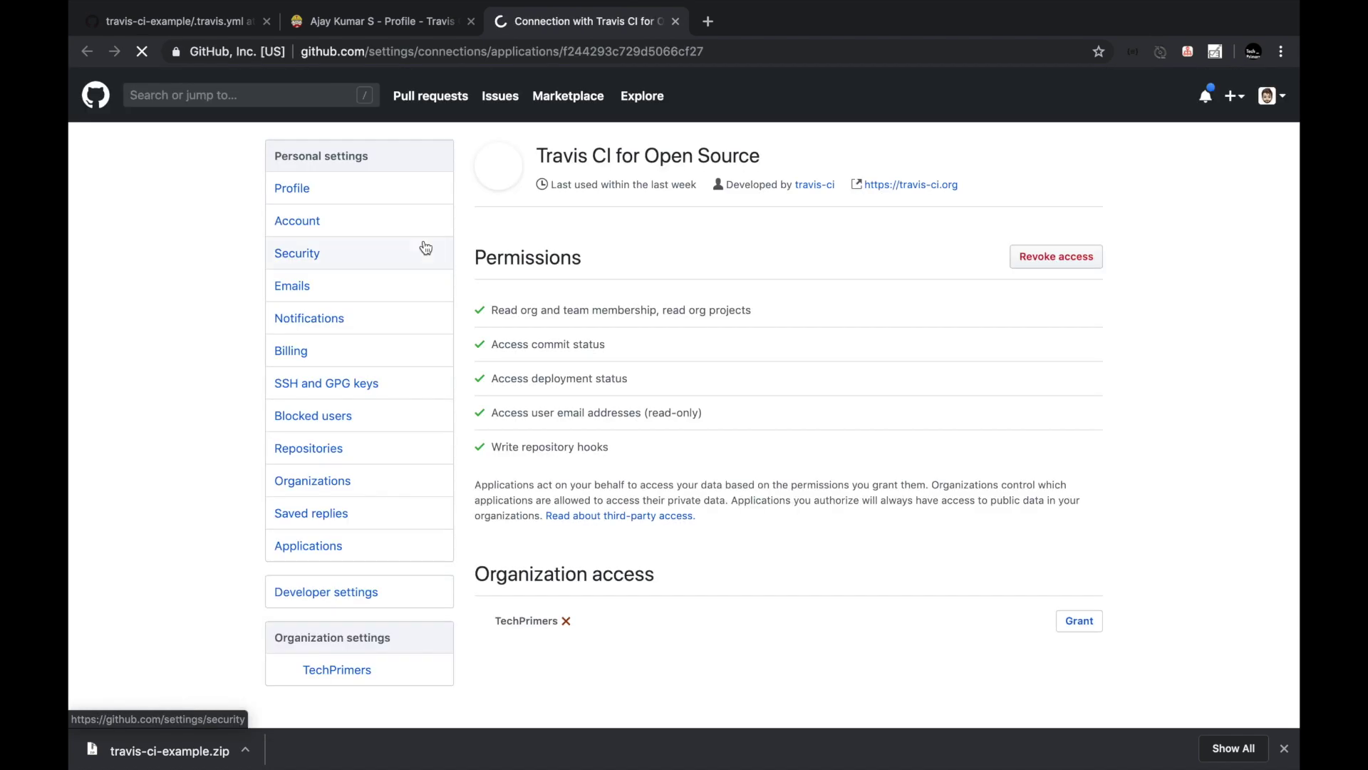
Grant Travis CI for Open Source access to the TechPrimers organization, then return to Travis CI.
{"action": "scroll", "coordinate": [645, 278], "scroll_direction": "down", "scroll_amount": 3}
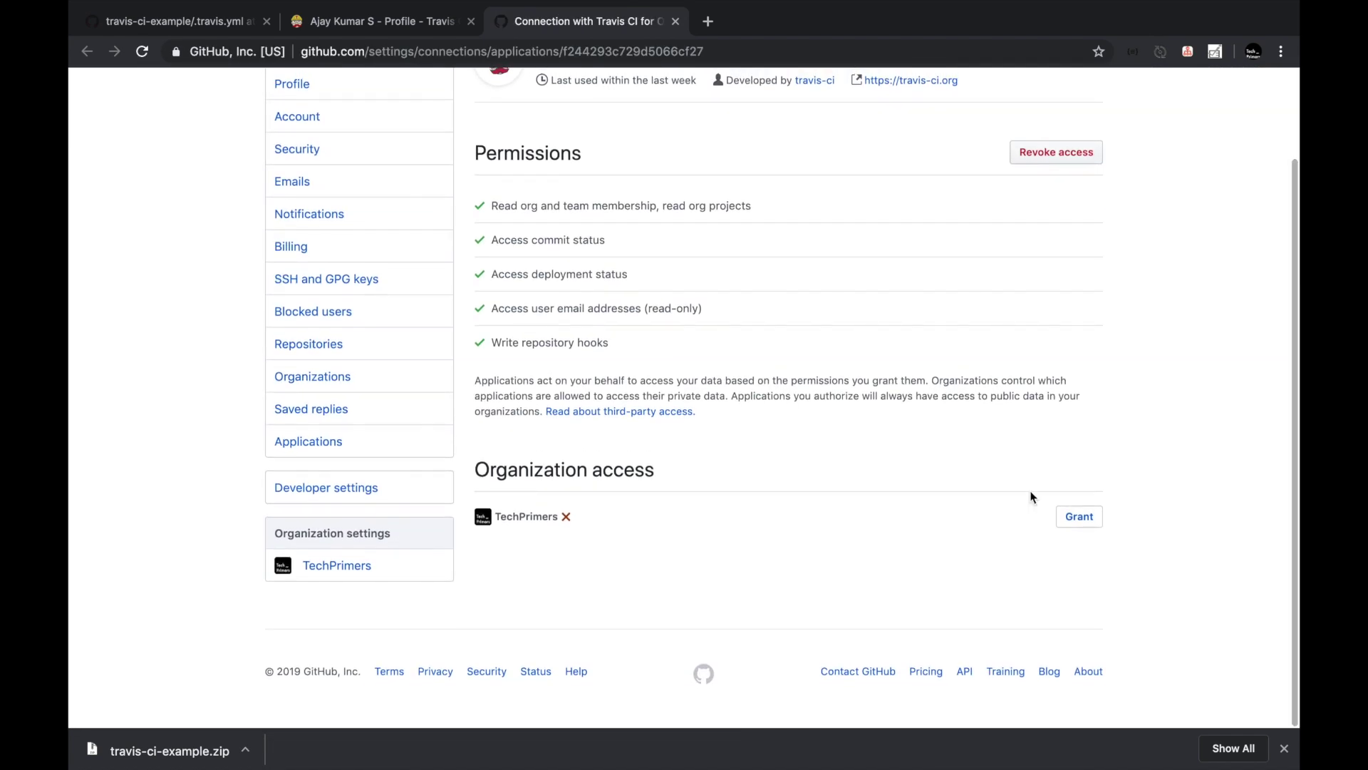
{"action": "left_click", "coordinate": [1068, 519]}
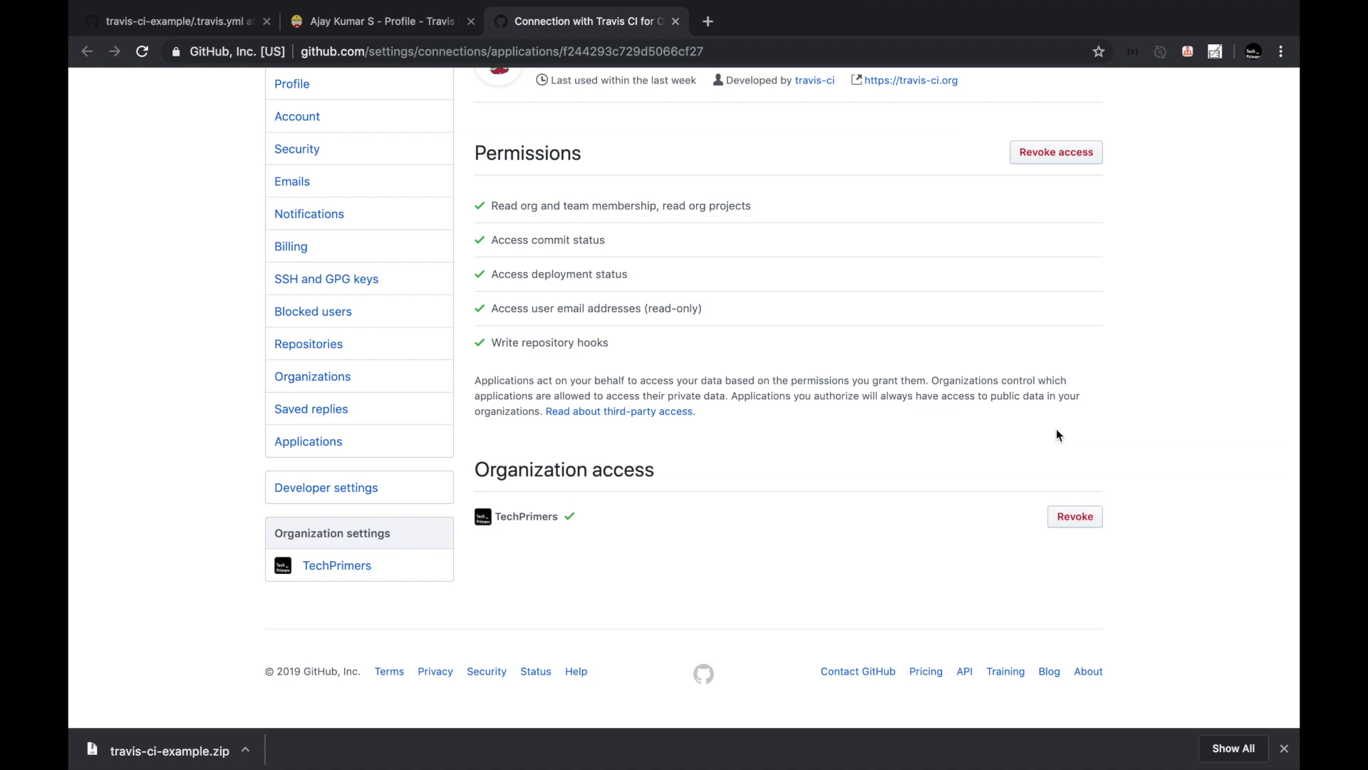
{"action": "scroll", "coordinate": [972, 367], "scroll_direction": "up", "scroll_amount": 3}
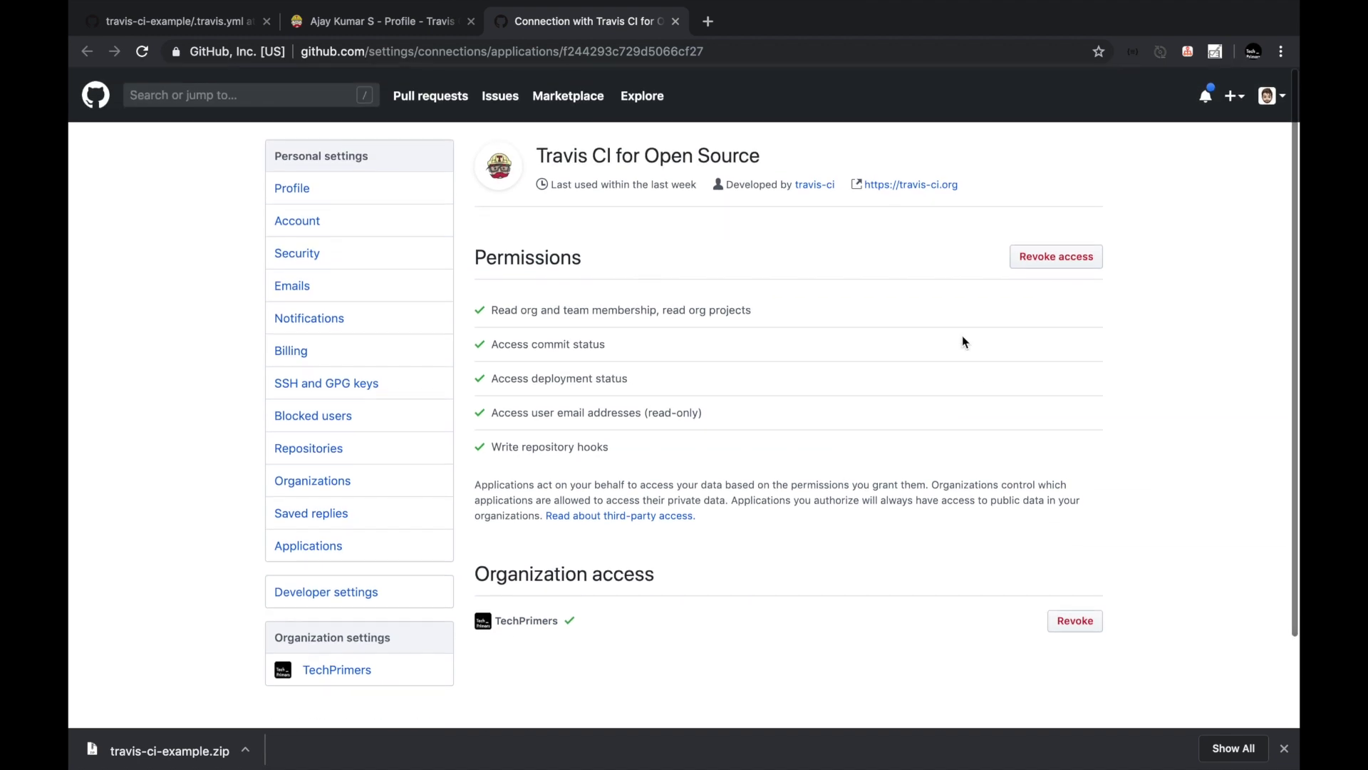
{"action": "triple_click", "coordinate": [510, 626]}
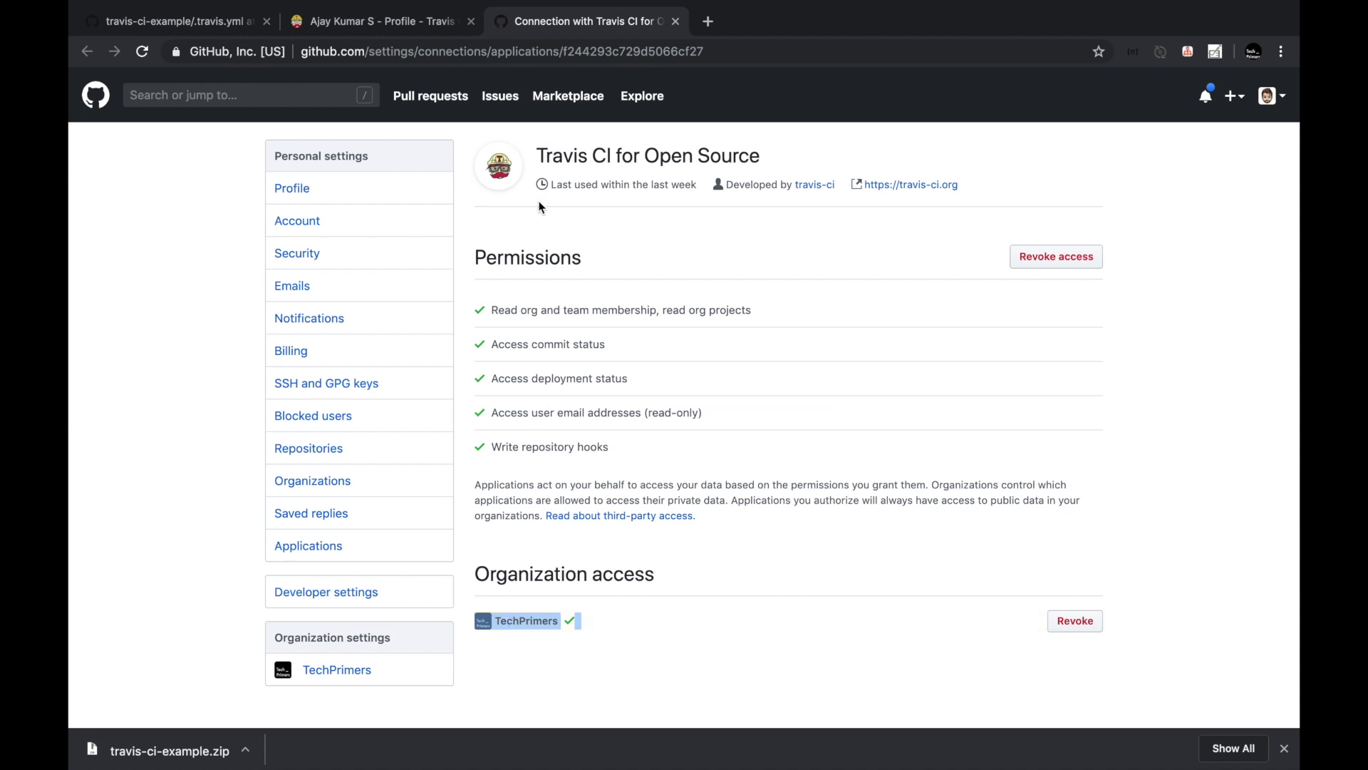
{"action": "left_click", "coordinate": [399, 22]}
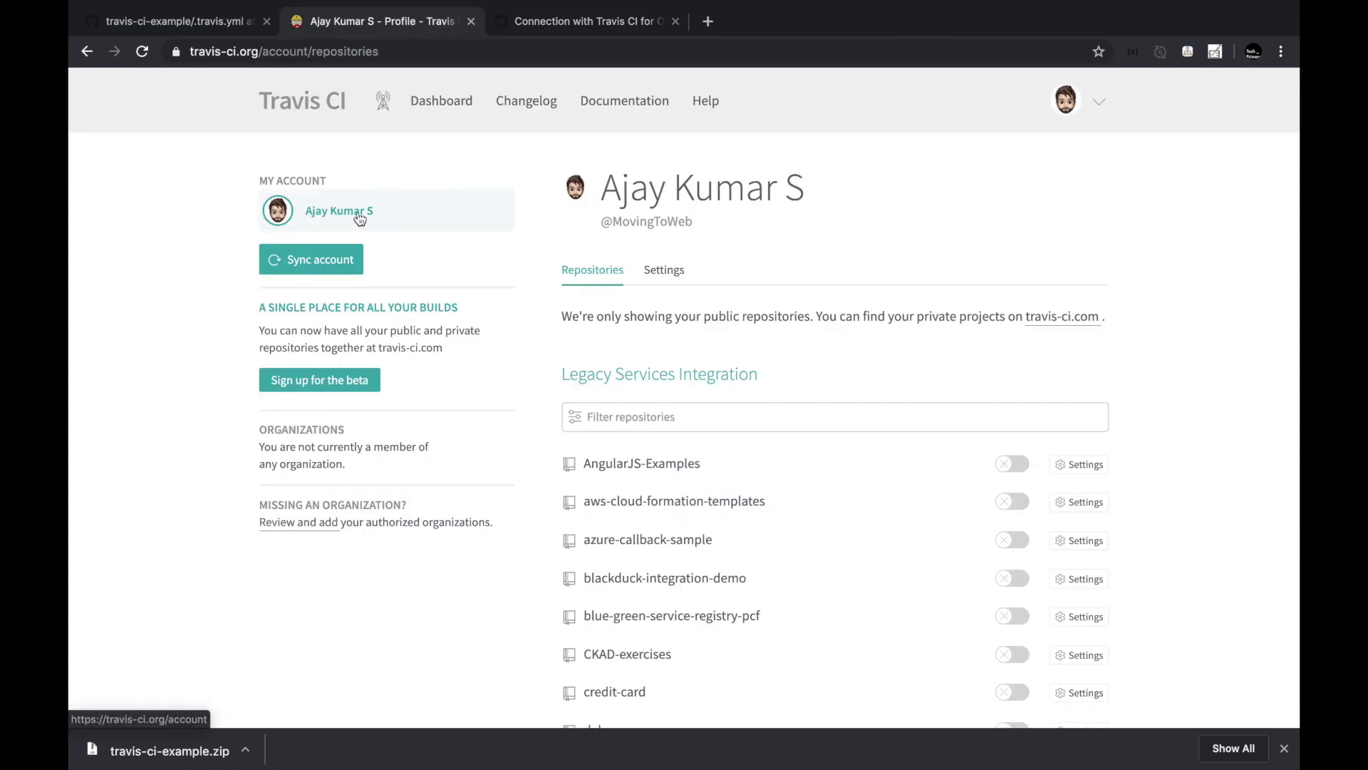
Open TechPrimers' repositories, filter by 'travis-c', and open travis-ci-example.
{"action": "scroll", "coordinate": [359, 219], "scroll_direction": "down", "scroll_amount": 15}
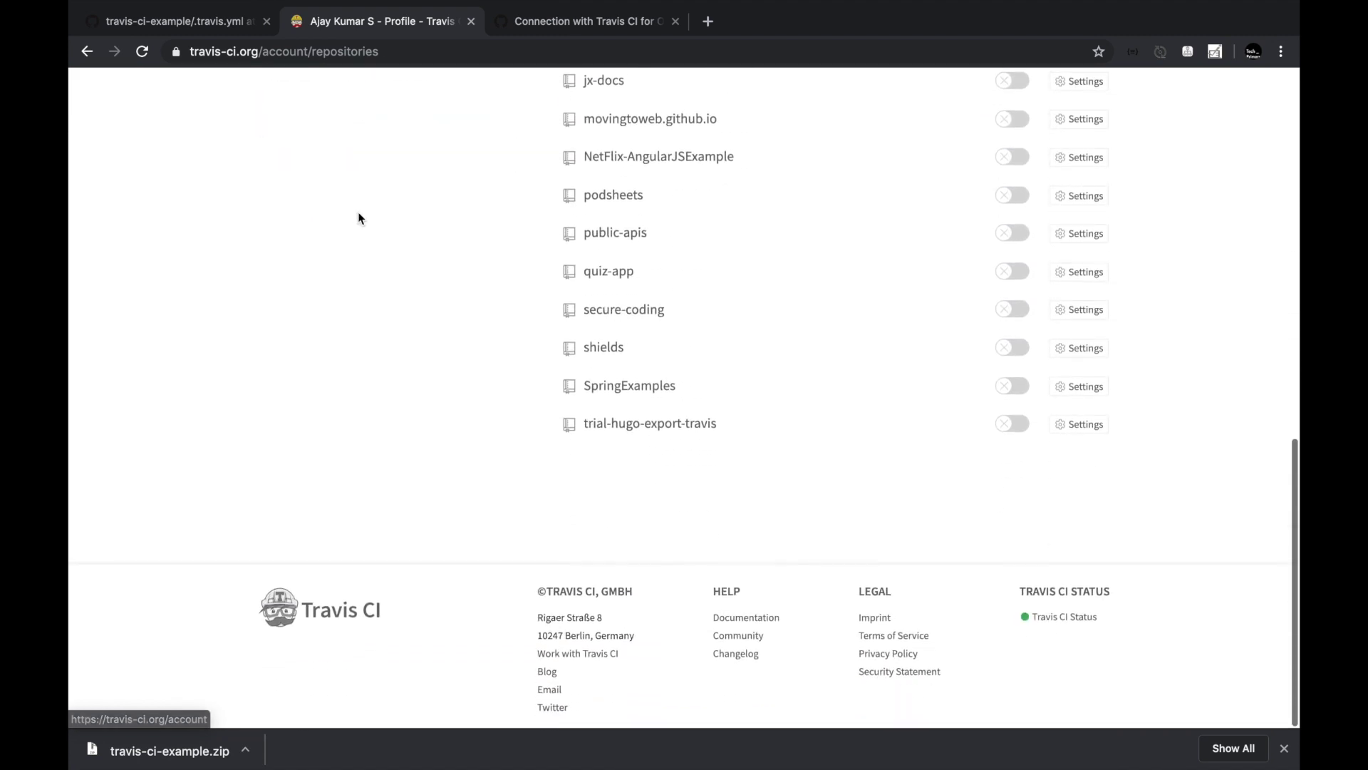
{"action": "scroll", "coordinate": [360, 217], "scroll_direction": "up", "scroll_amount": 15}
{"action": "scroll", "coordinate": [358, 217], "scroll_direction": "down", "scroll_amount": 1}
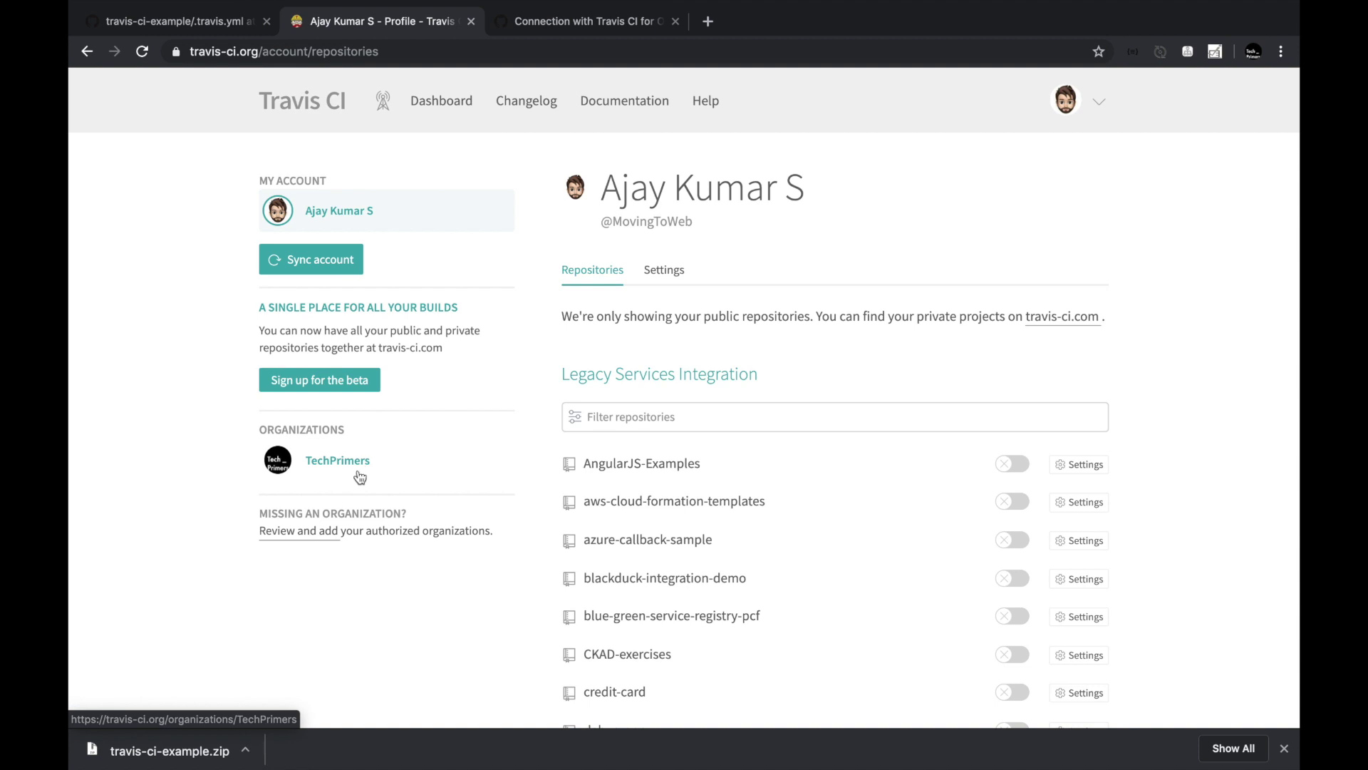
{"action": "left_click", "coordinate": [338, 460]}
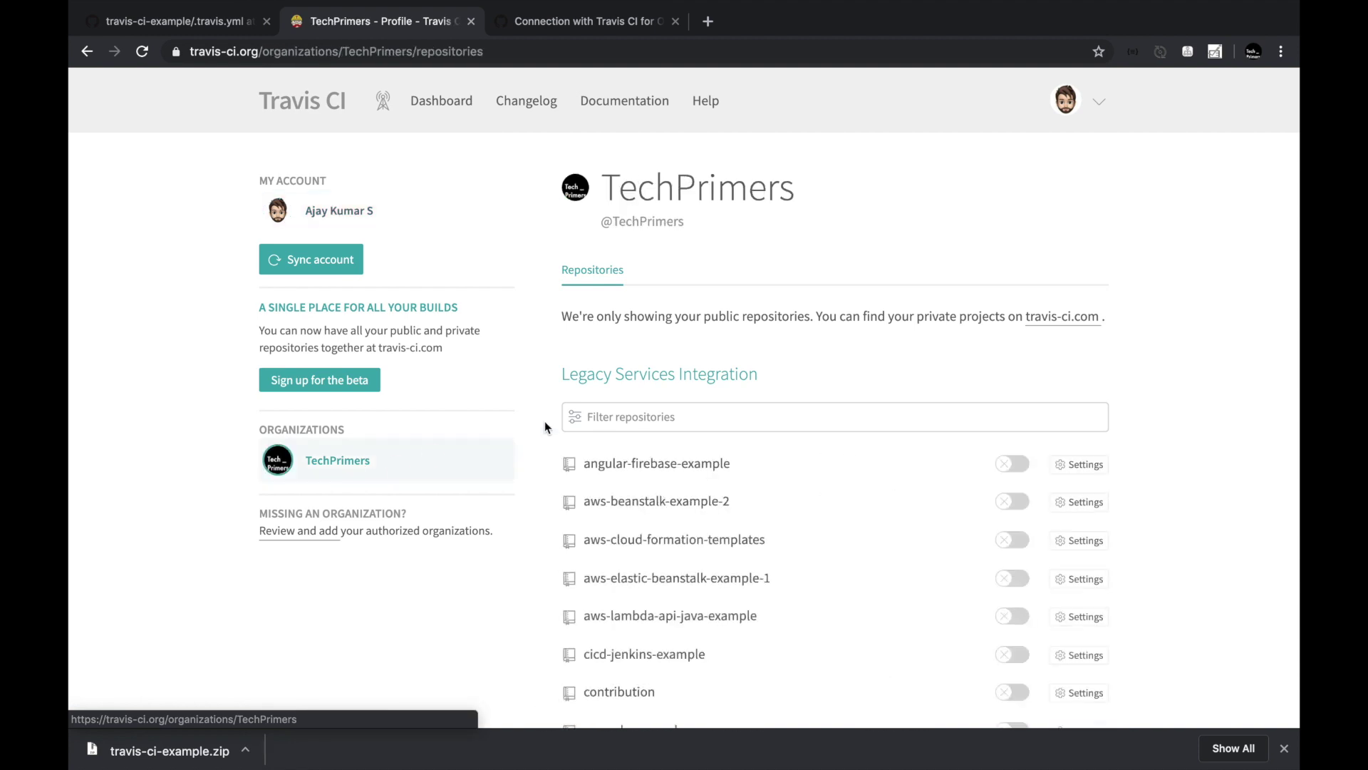
{"action": "scroll", "coordinate": [599, 458], "scroll_direction": "down", "scroll_amount": 10}
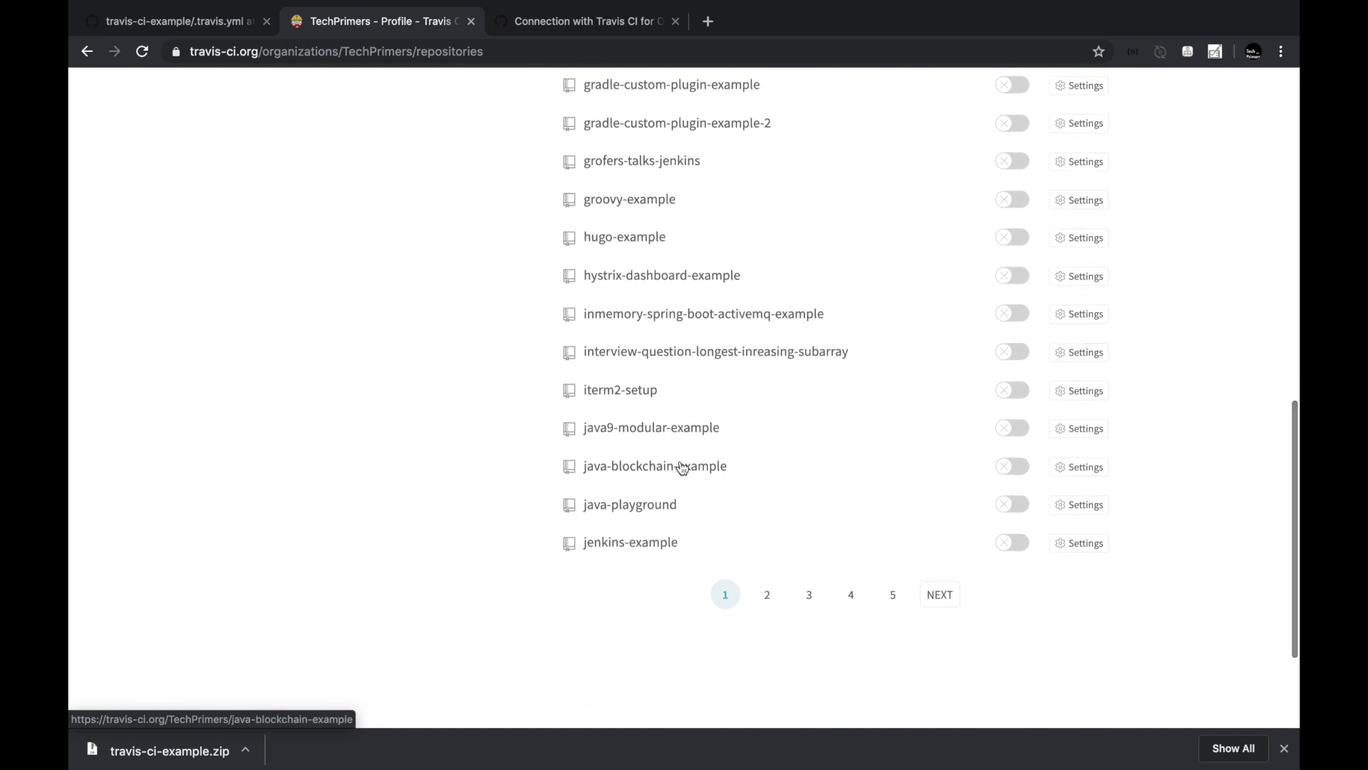
{"action": "scroll", "coordinate": [682, 468], "scroll_direction": "up", "scroll_amount": 10}
{"action": "left_click", "coordinate": [663, 404]}
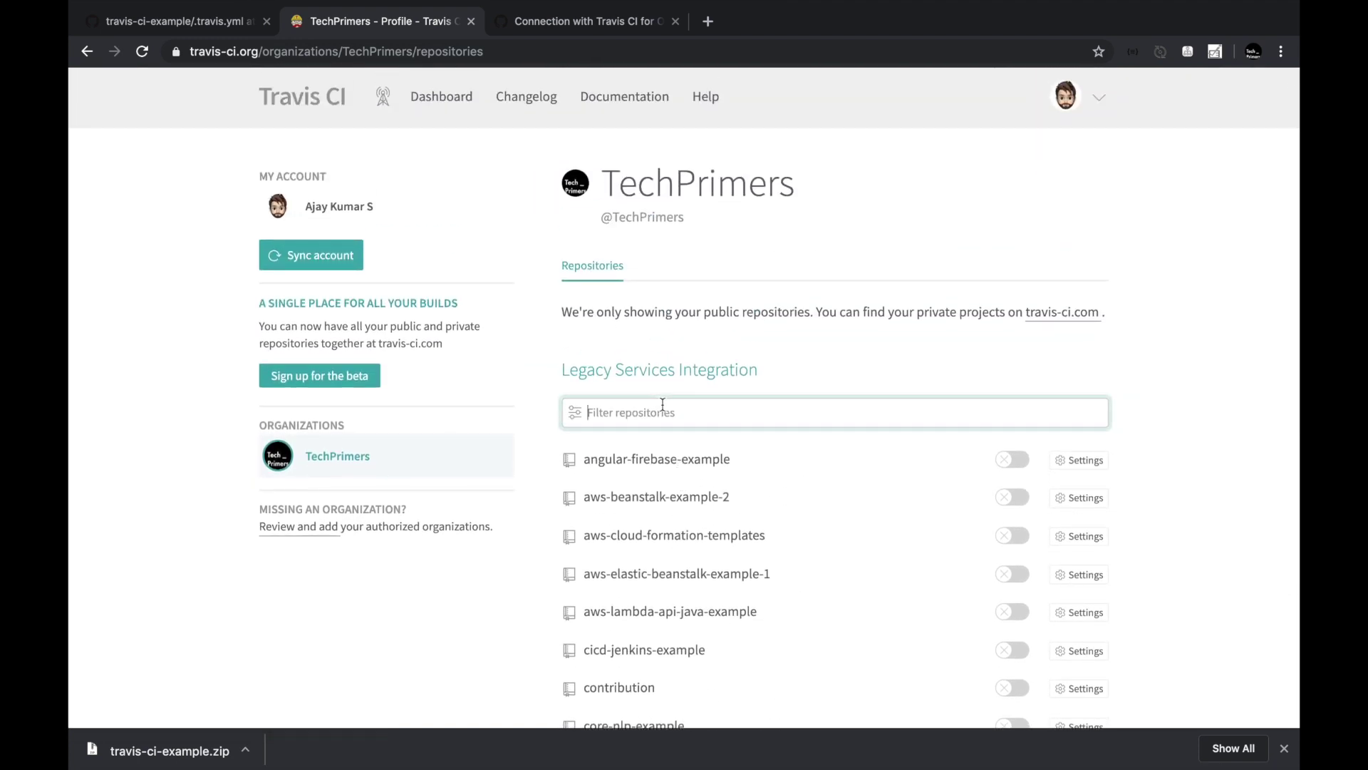
{"action": "type", "text": "ra"}
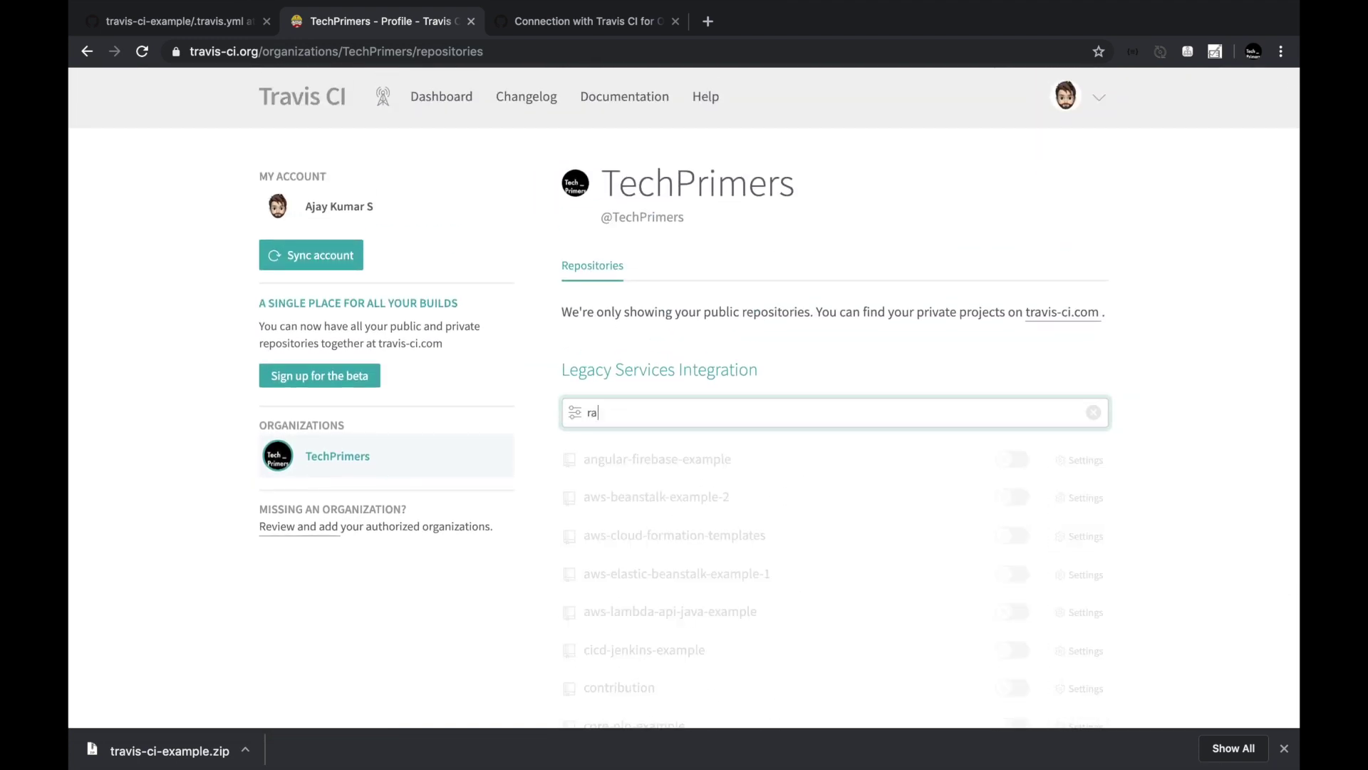
{"action": "type", "text": "vis"}
{"action": "key", "text": "BackSpace"}
{"action": "key", "text": "BackSpace"}
{"action": "key", "text": "BackSpace"}
{"action": "key", "text": "BackSpace"}
{"action": "key", "text": "BackSpace"}
{"action": "type", "text": "travis-ci"}
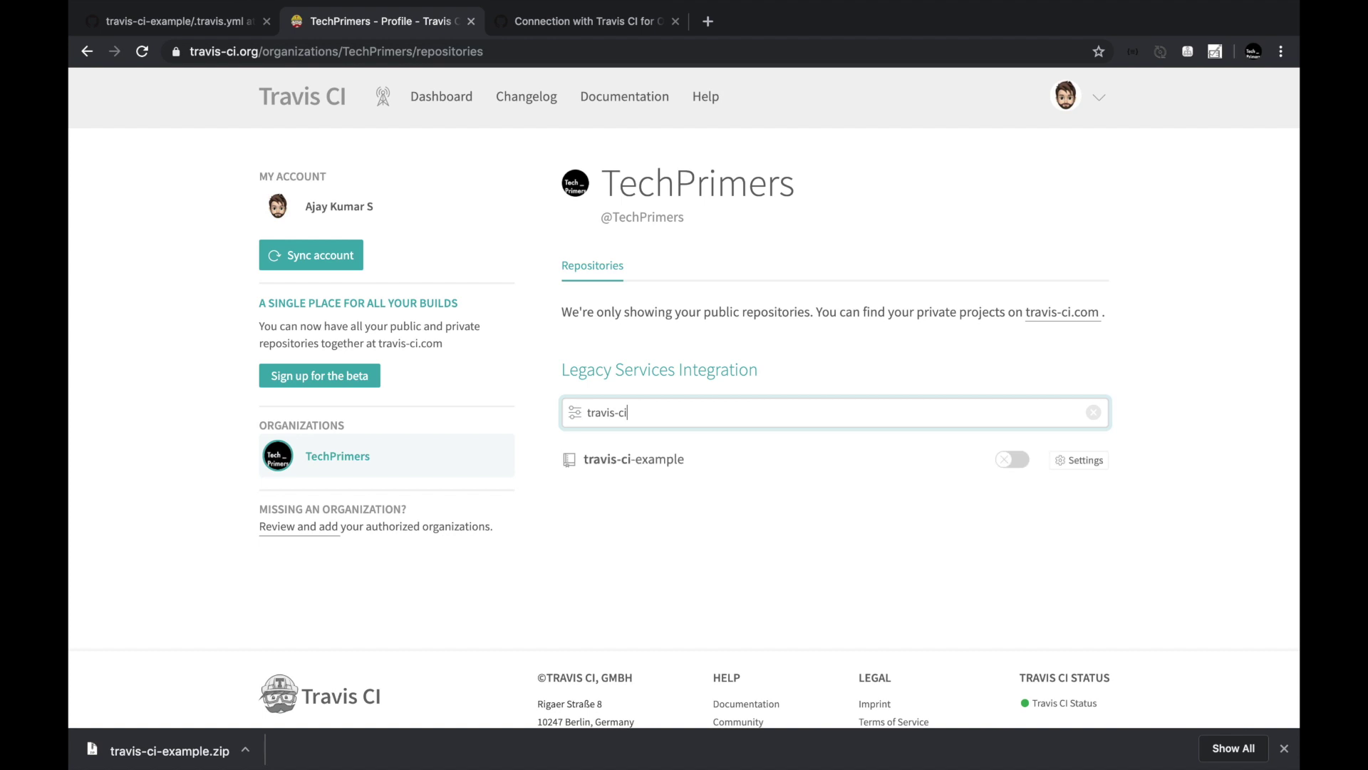
{"action": "left_click", "coordinate": [655, 463]}
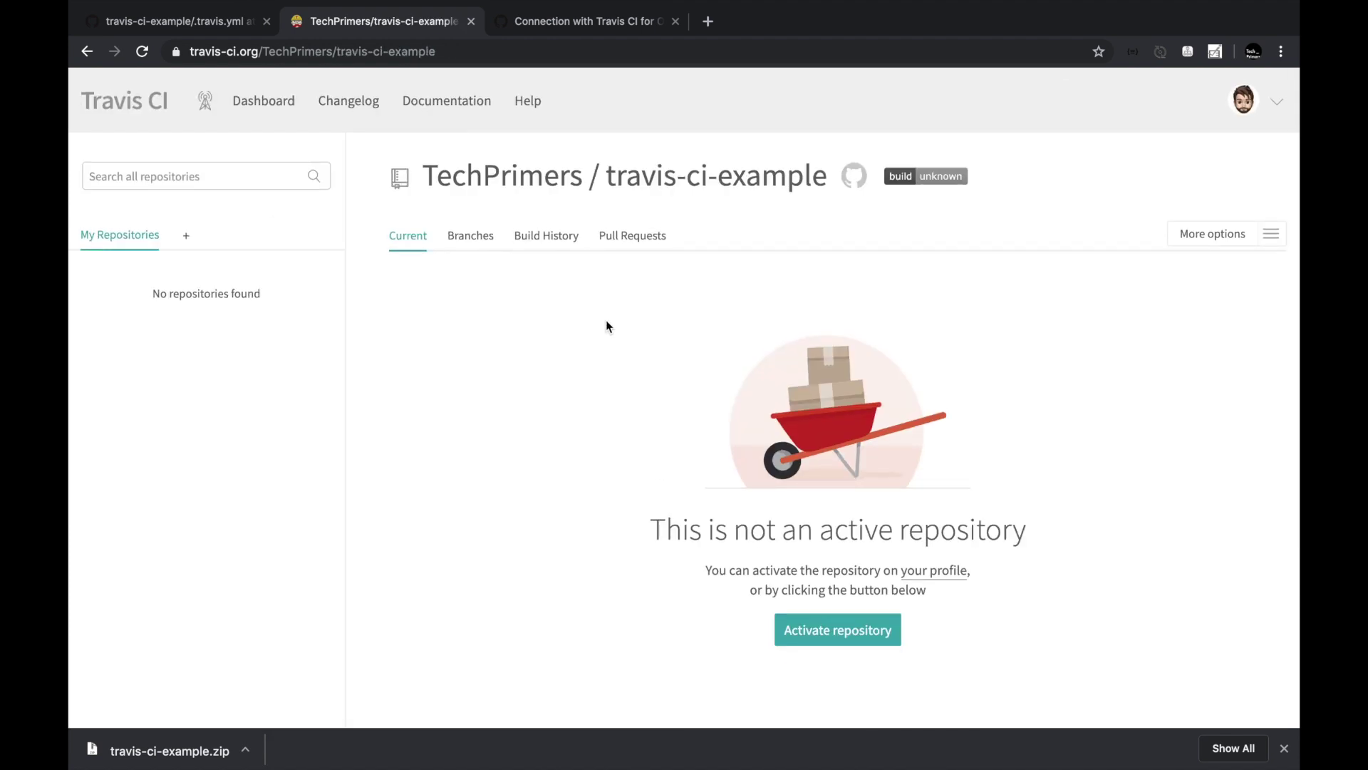
Browse the Branches and Build History tabs, then activate the travis-ci-example repository.
{"action": "left_click", "coordinate": [489, 246]}
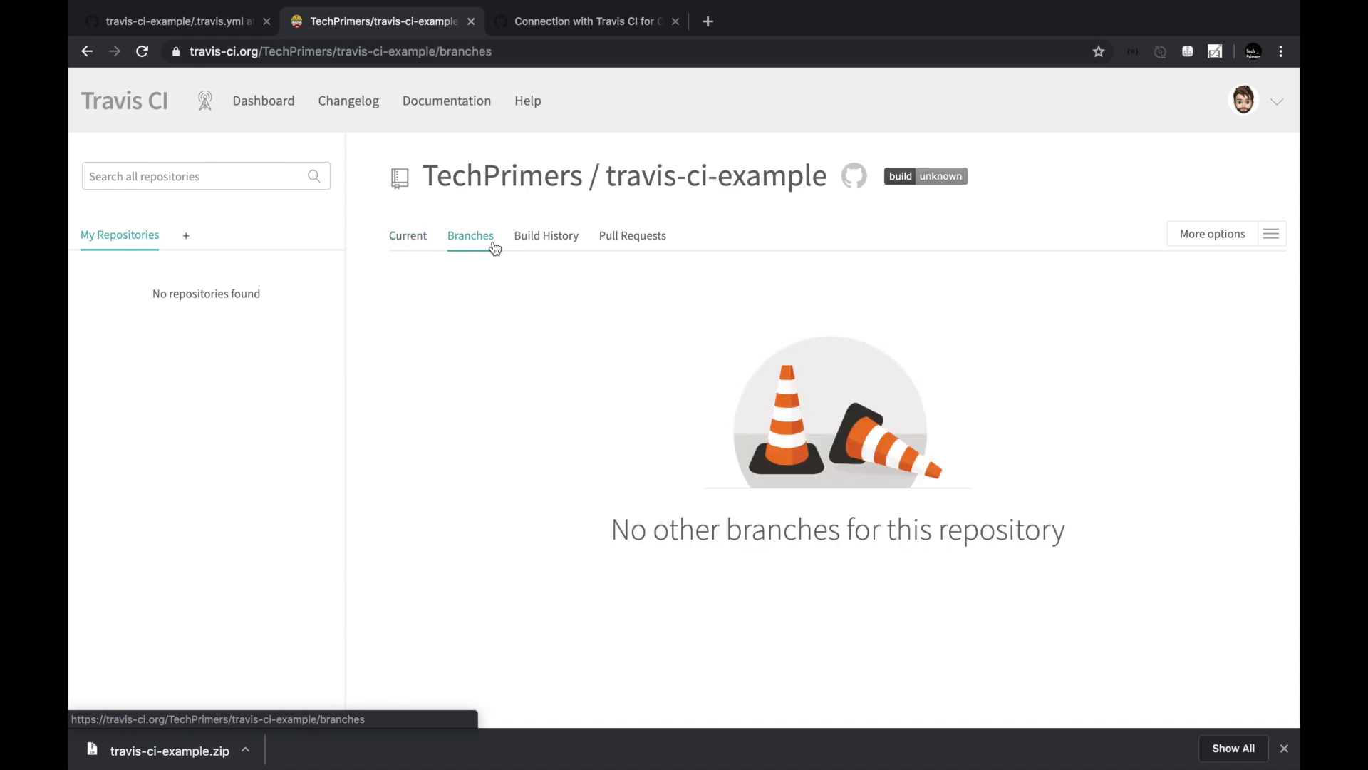
{"action": "left_click", "coordinate": [552, 238]}
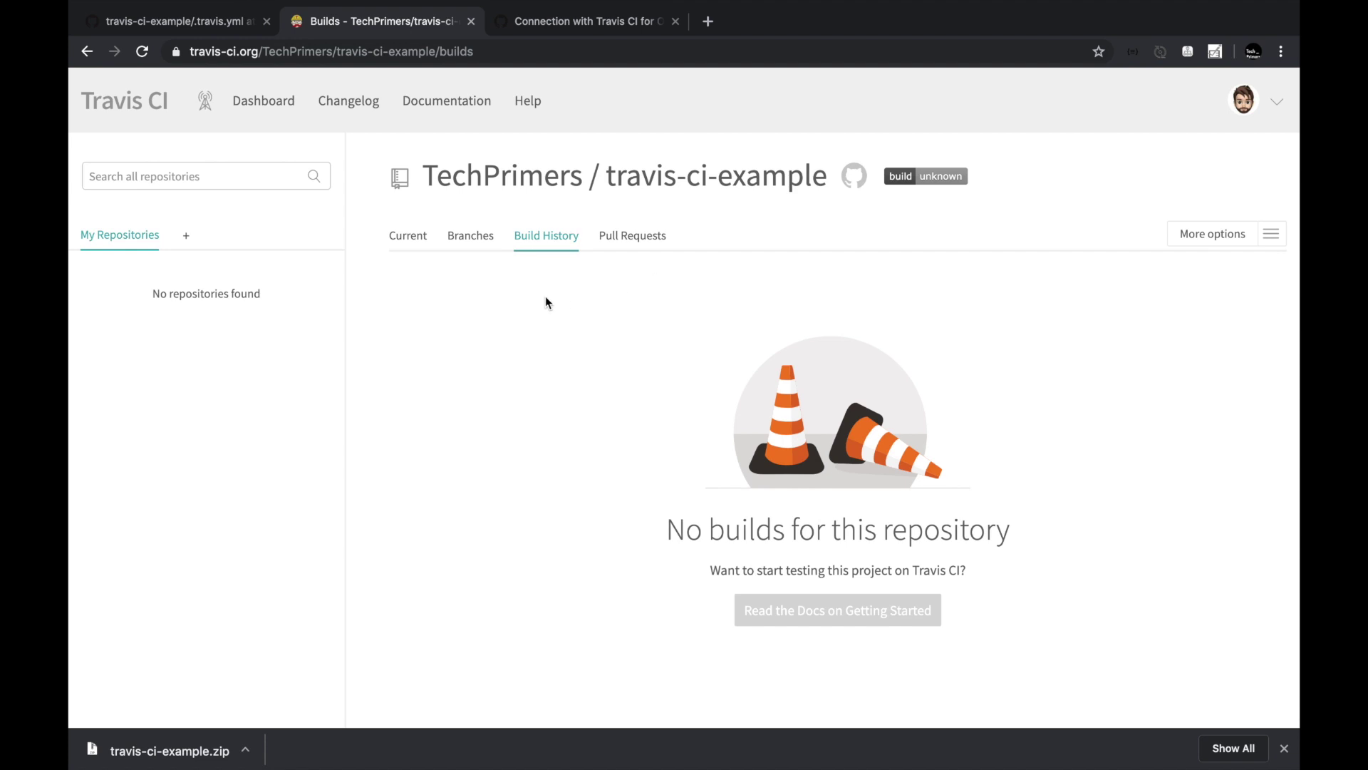
{"action": "left_click", "coordinate": [407, 236]}
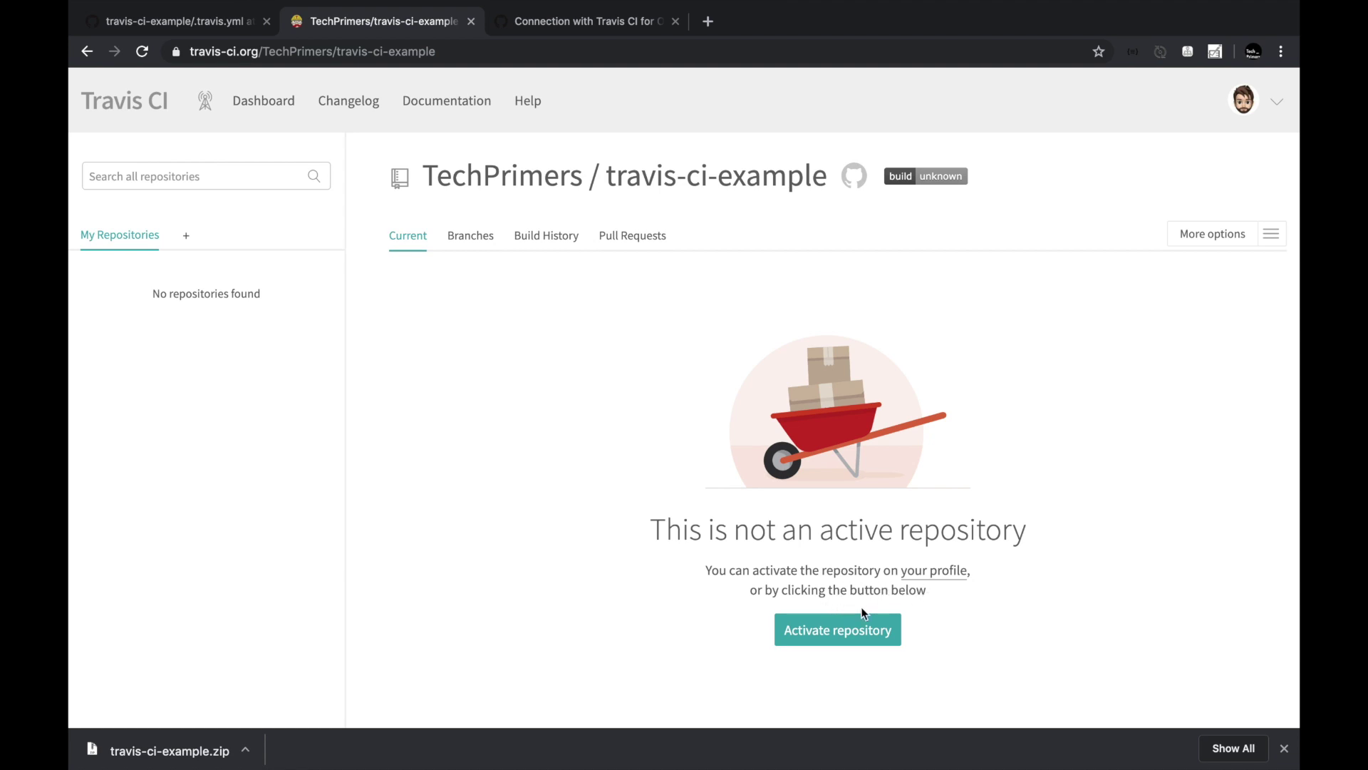
{"action": "left_click", "coordinate": [874, 624]}
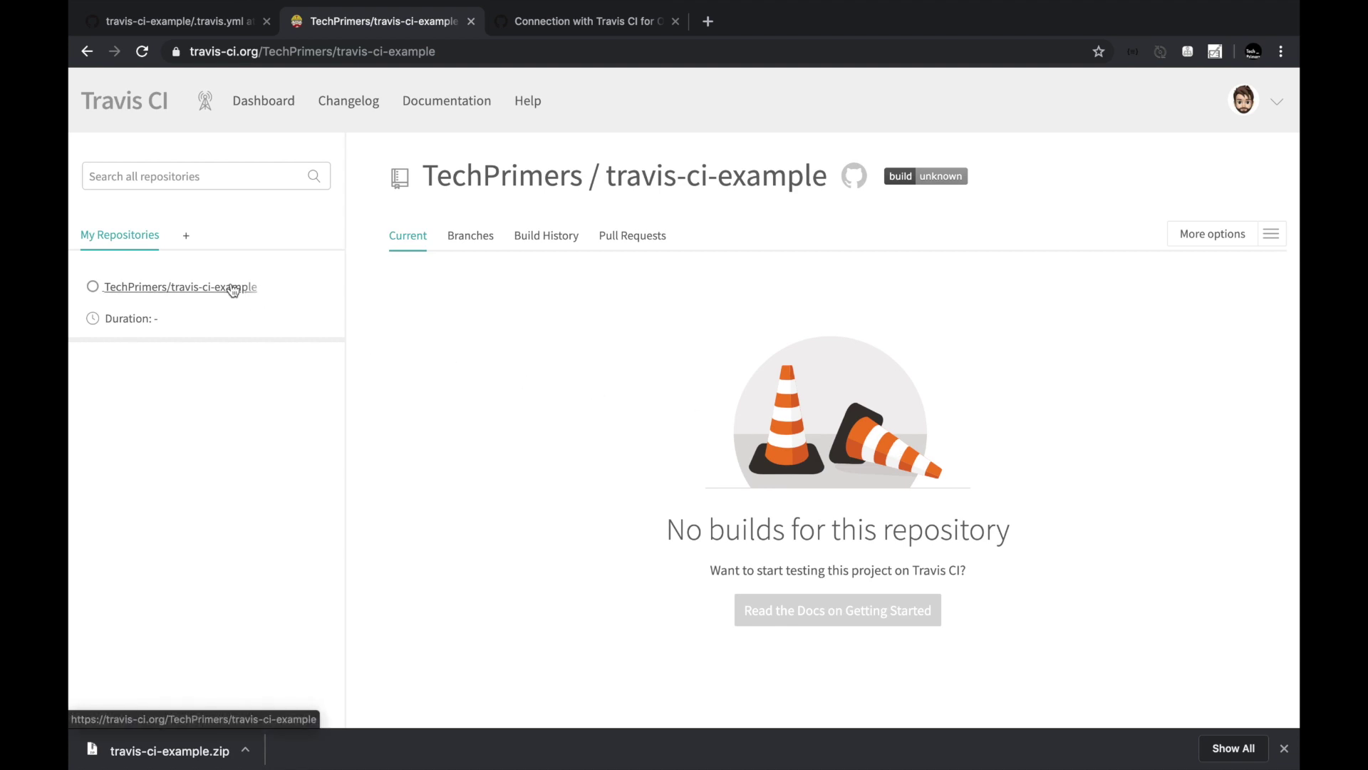
Recheck Branches, Build History and Pull Requests, then open the repository's More options menu.
{"action": "left_click", "coordinate": [476, 238]}
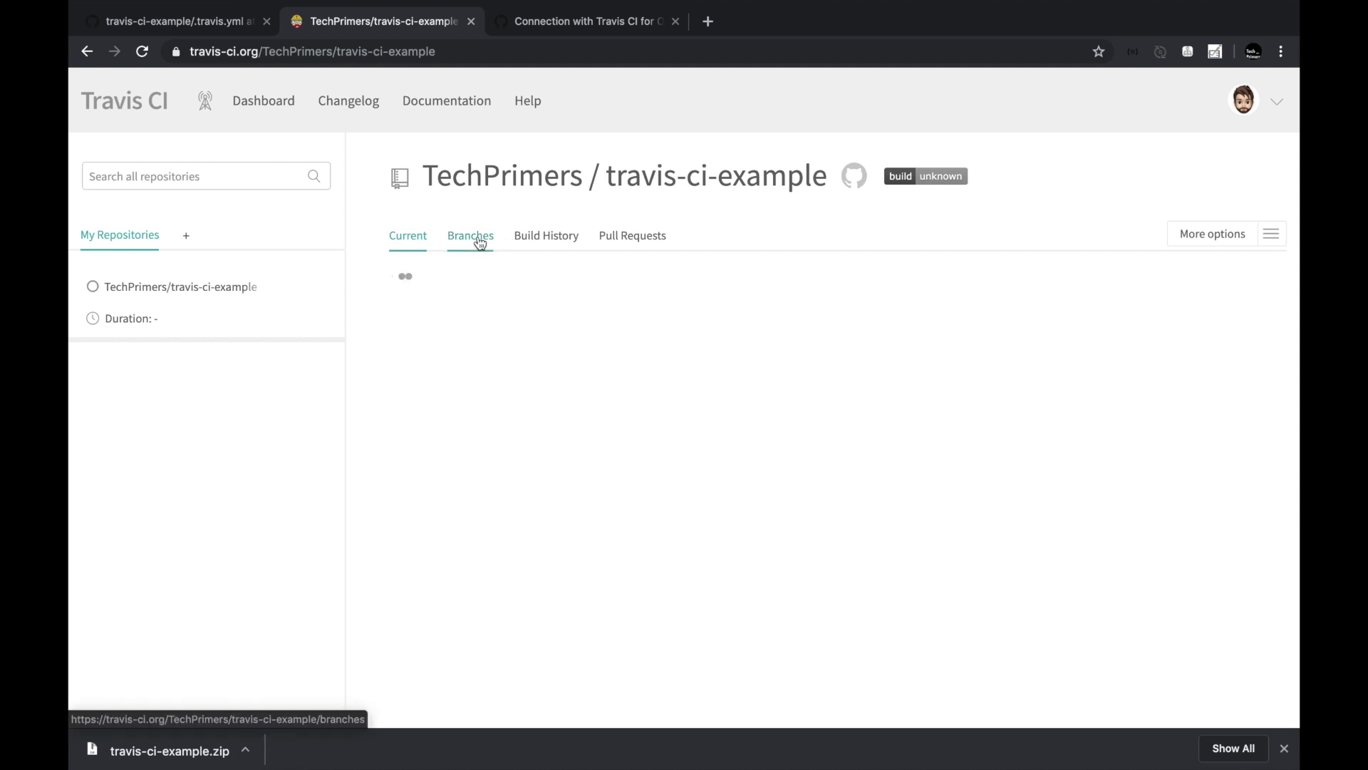
{"action": "left_click", "coordinate": [555, 242]}
{"action": "left_click", "coordinate": [655, 242]}
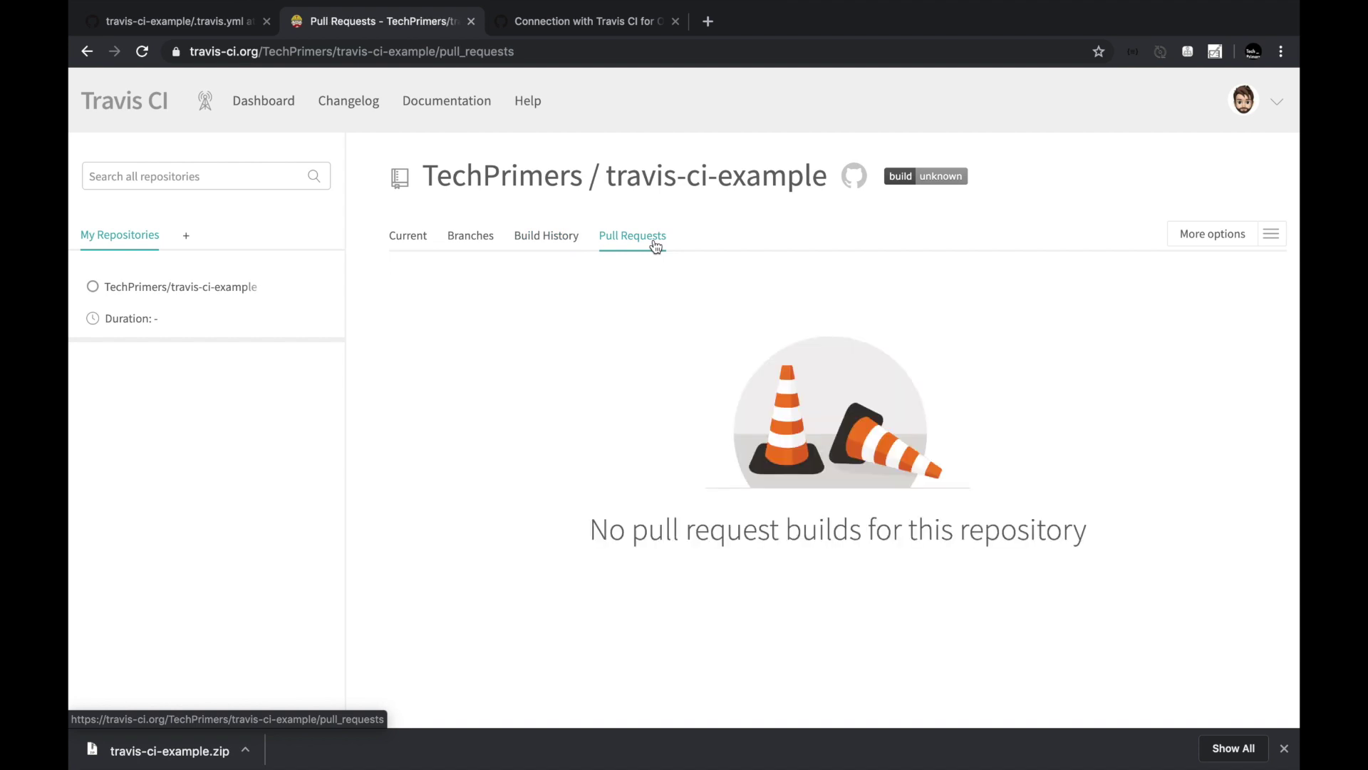
{"action": "left_click", "coordinate": [154, 292]}
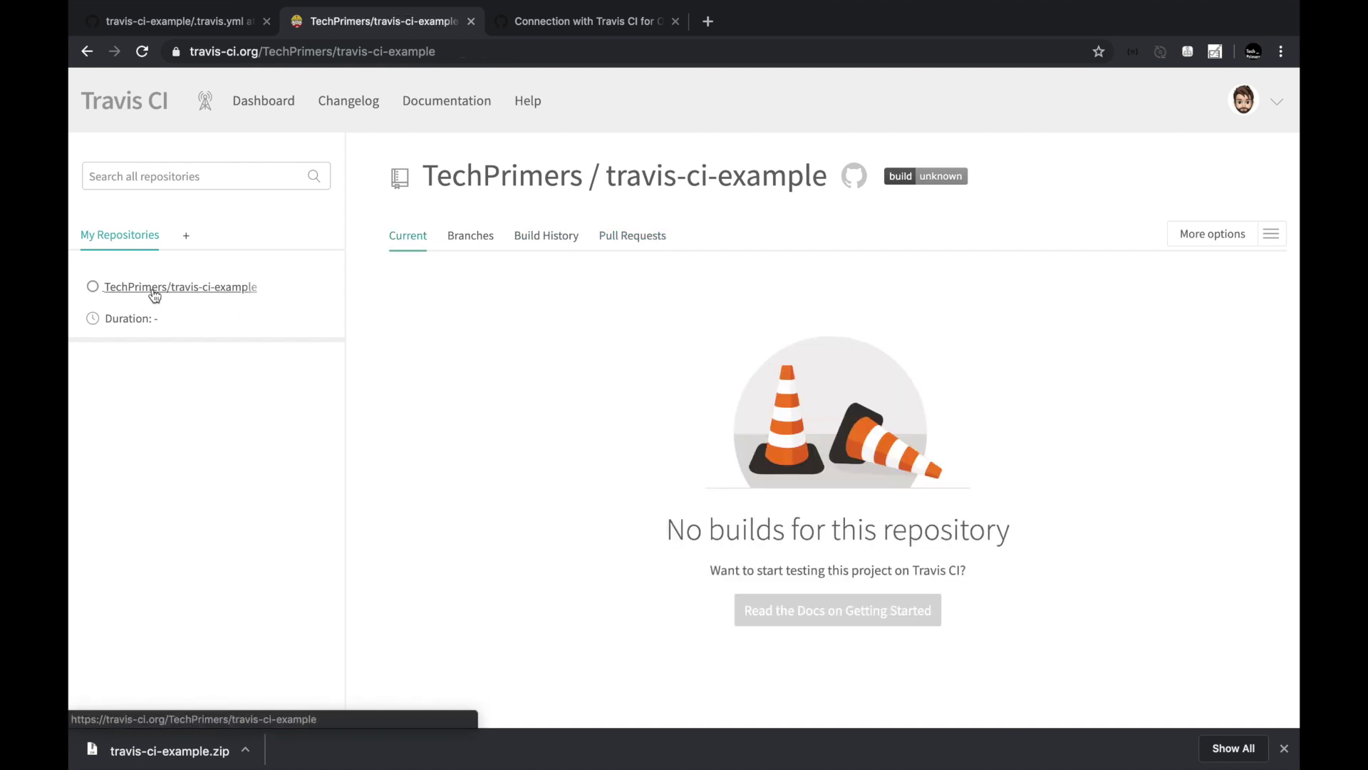
{"action": "left_click", "coordinate": [1265, 233]}
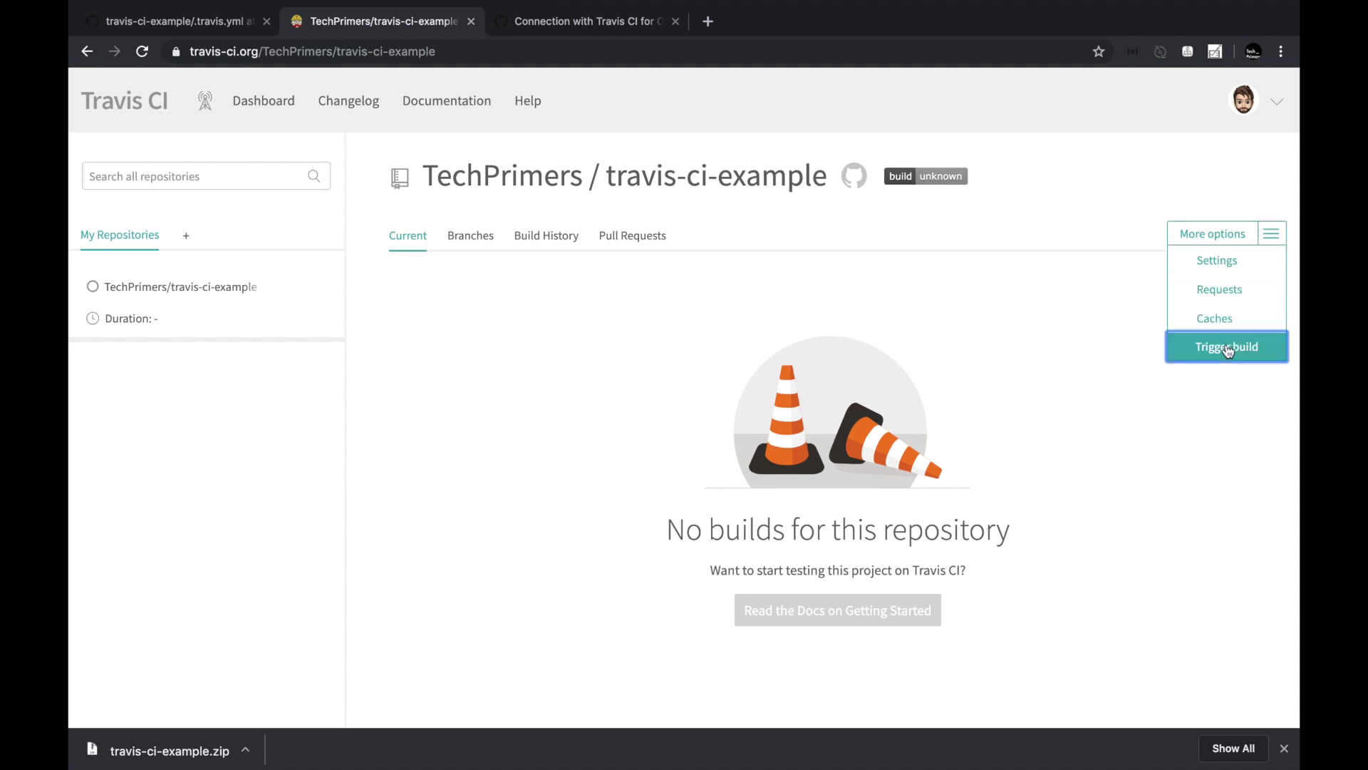
Trigger a custom build of master, starting build #1 for commit 73089e0.
{"action": "left_click", "coordinate": [1227, 347]}
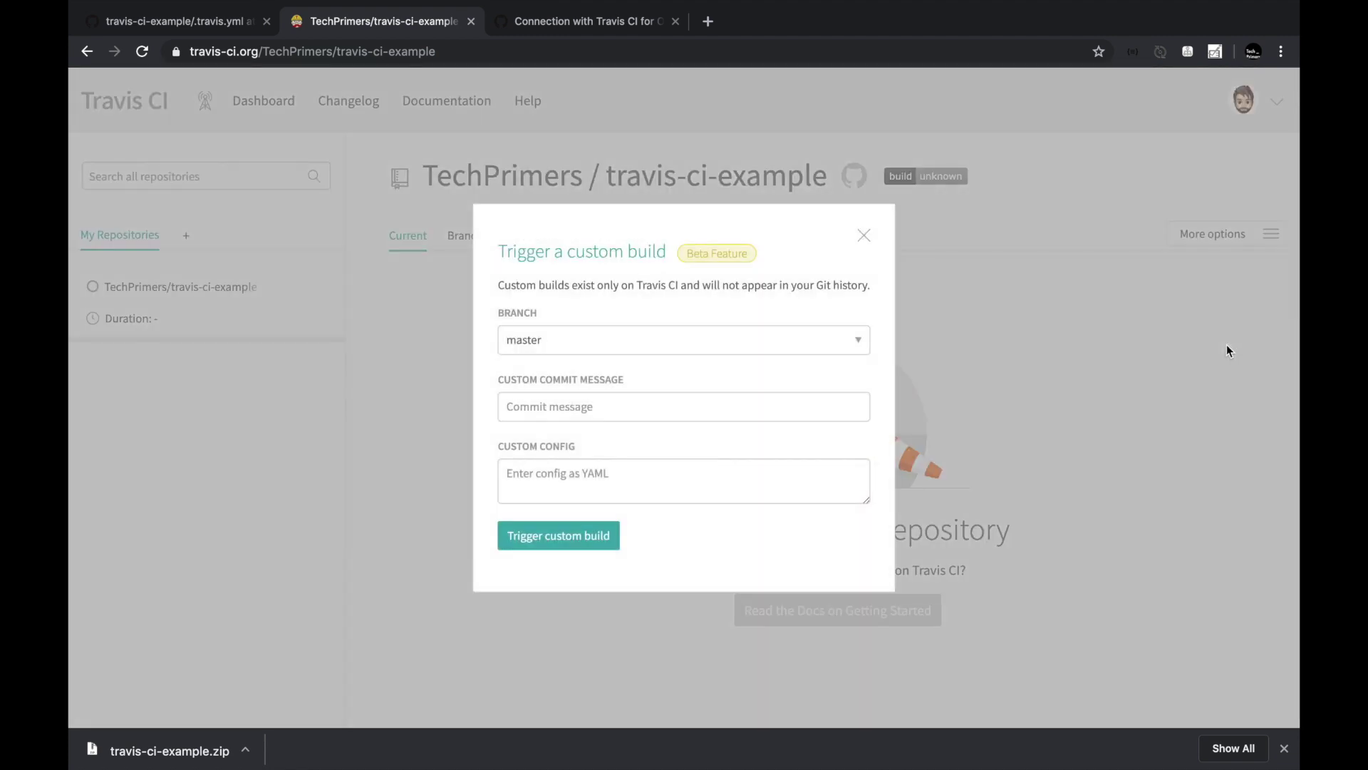
{"action": "left_click", "coordinate": [579, 539]}
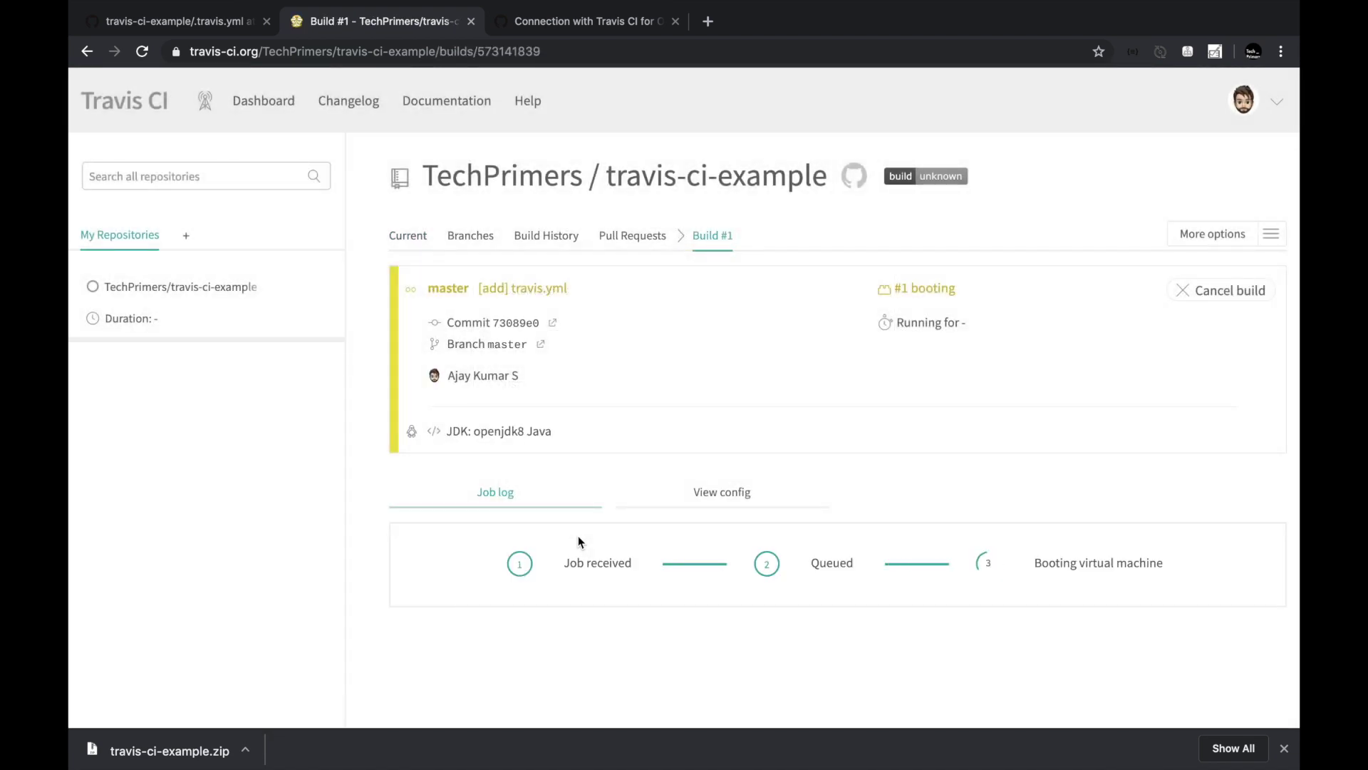
{"action": "scroll", "coordinate": [758, 314], "scroll_direction": "down", "scroll_amount": 4}
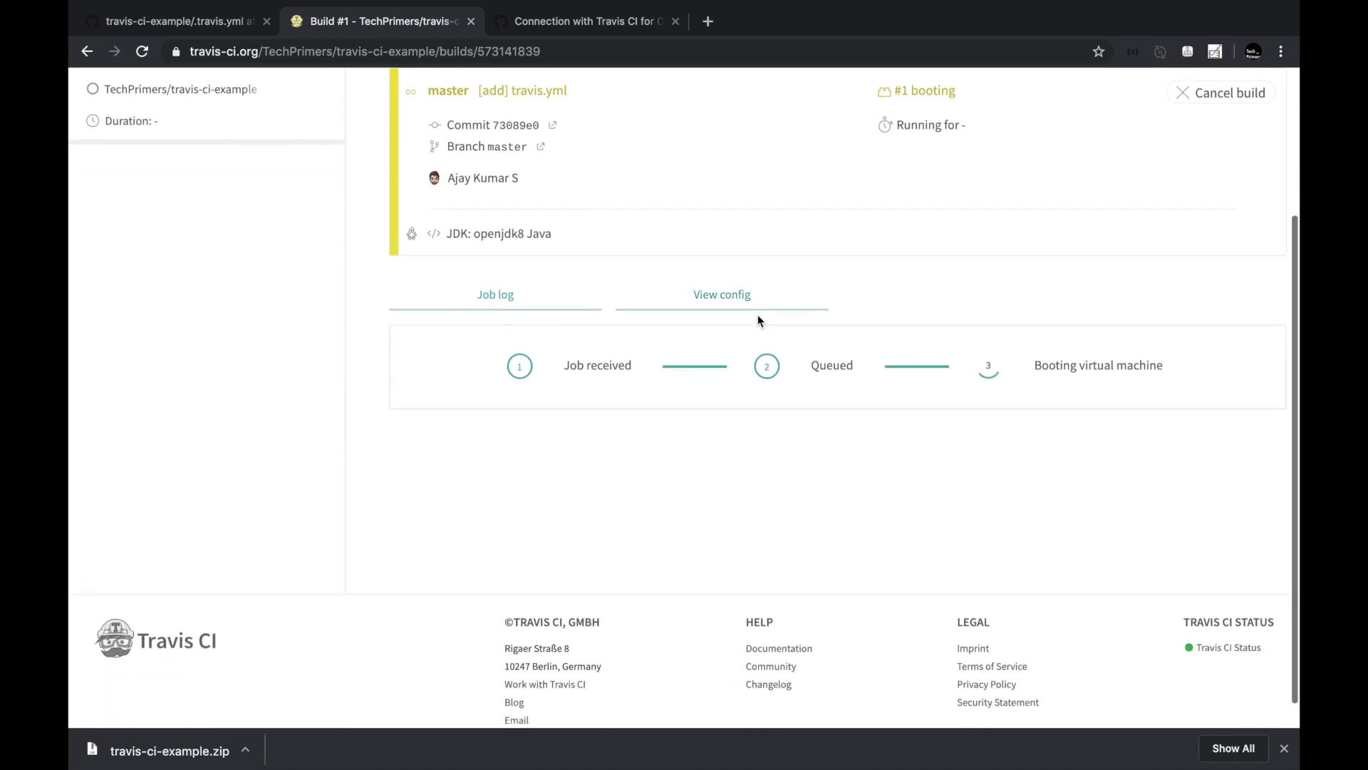
{"action": "scroll", "coordinate": [759, 314], "scroll_direction": "up", "scroll_amount": 4}
{"action": "scroll", "coordinate": [758, 314], "scroll_direction": "down", "scroll_amount": 3}
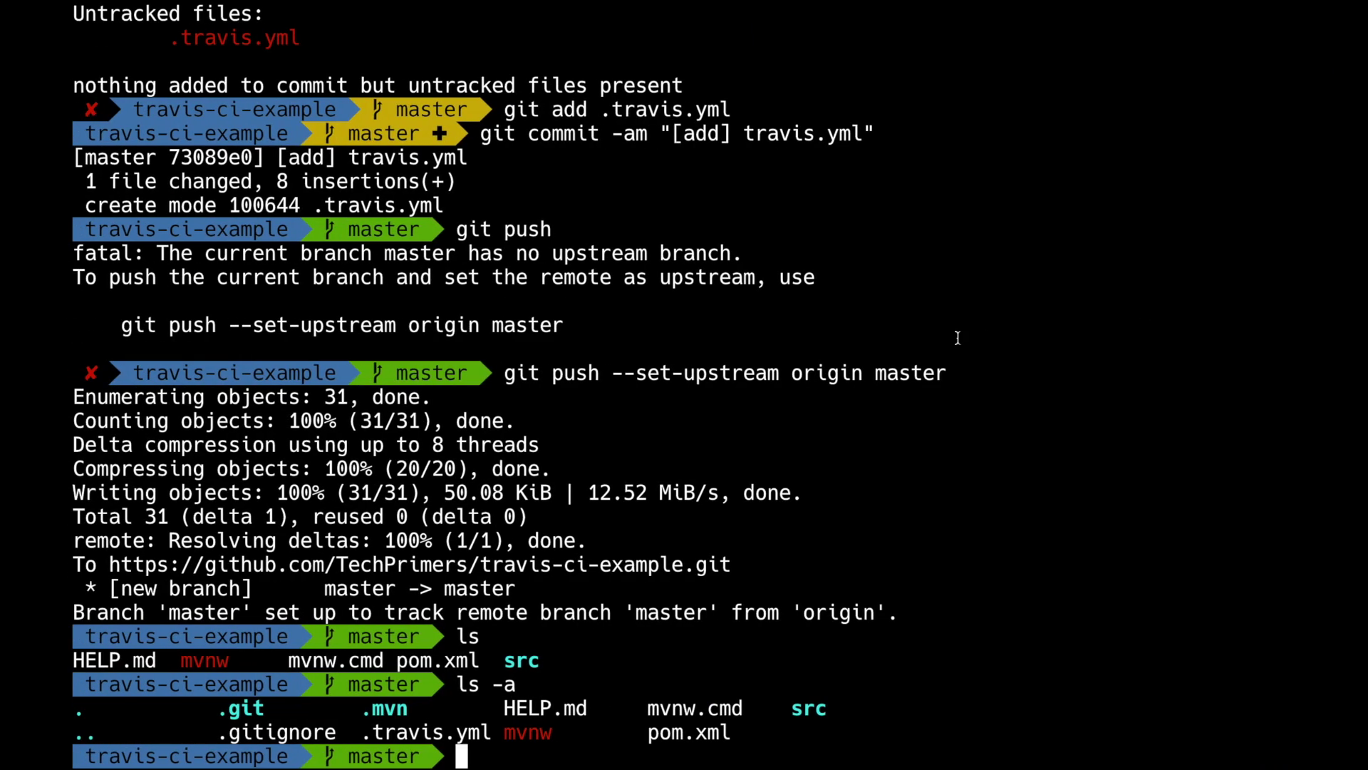
Review the .travis.yml ./mvnw clean install script line while build #1 runs.
{"action": "key", "text": "Up"}
{"action": "key", "text": "Up"}
{"action": "key", "text": "Up"}
{"action": "key", "text": "Up"}
{"action": "key", "text": "Up"}
{"action": "key", "text": "Up"}
{"action": "key", "text": "Up"}
{"action": "key", "text": "Up"}
{"action": "key", "text": "Up"}
{"action": "key", "text": "Up"}
{"action": "key", "text": "Return"}
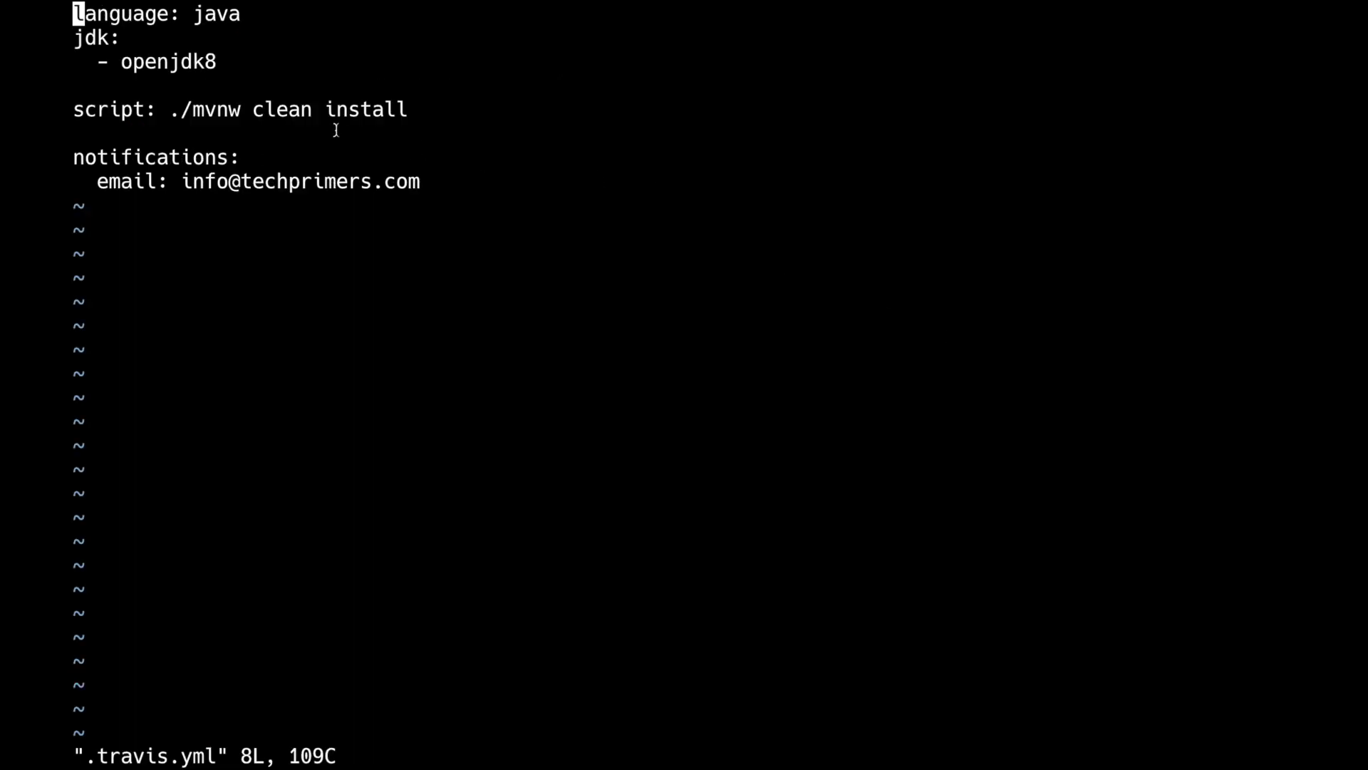
{"action": "triple_click", "coordinate": [335, 114]}
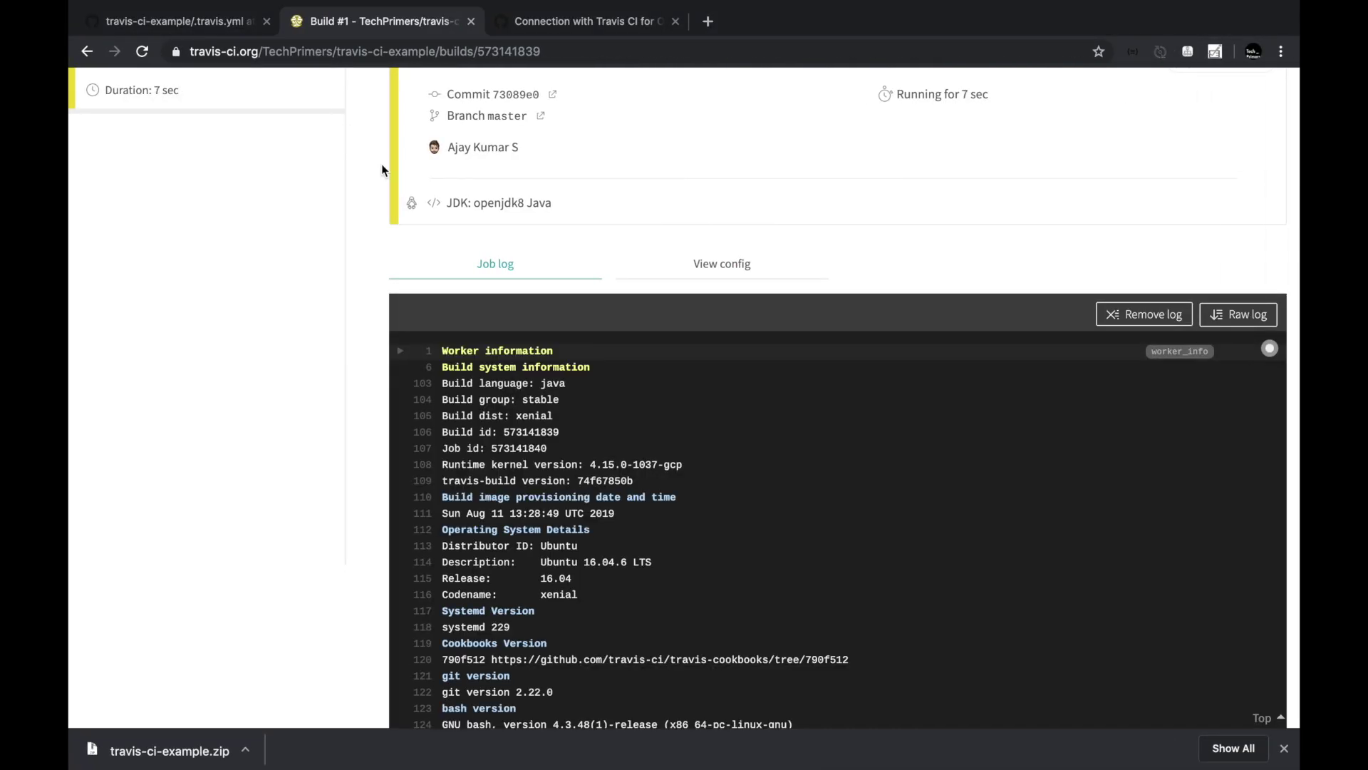
{"action": "scroll", "coordinate": [565, 255], "scroll_direction": "down", "scroll_amount": 12}
{"action": "scroll", "coordinate": [565, 256], "scroll_direction": "down", "scroll_amount": 15}
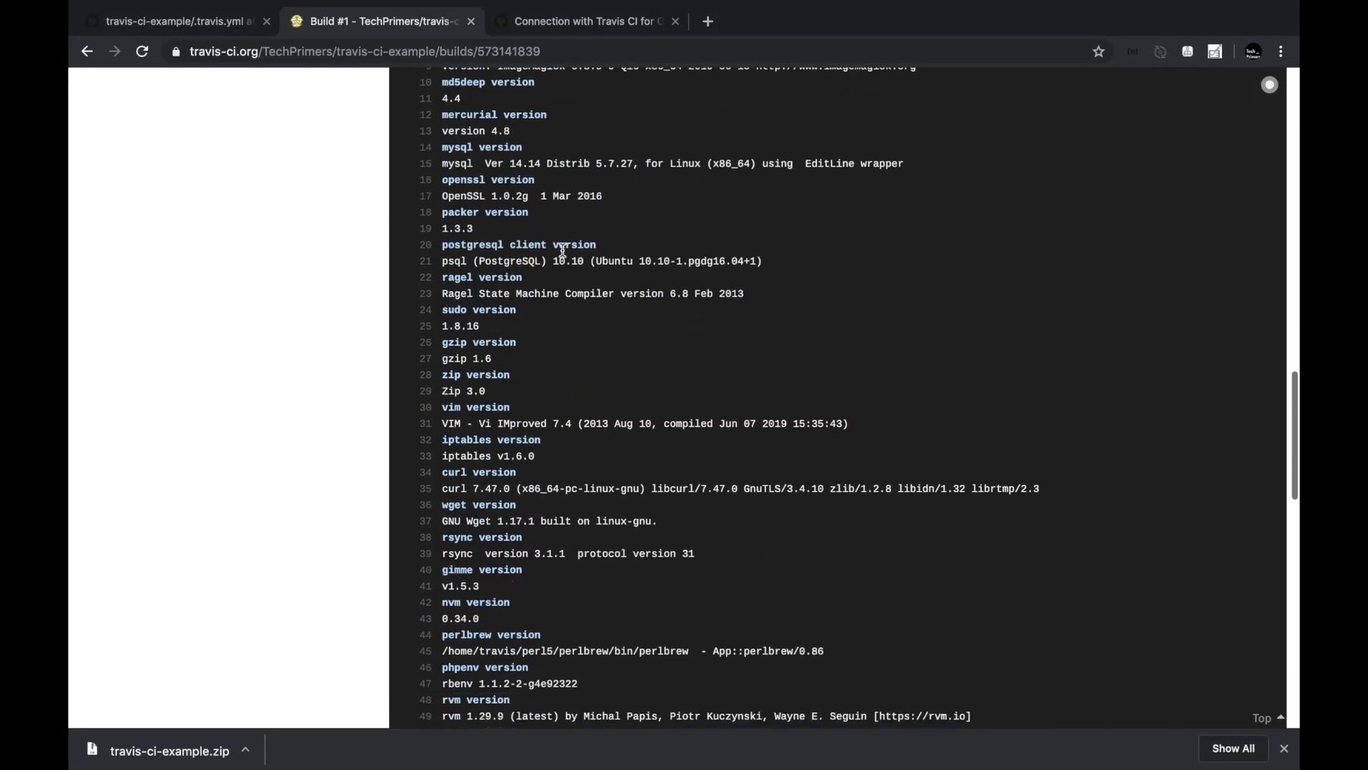
{"action": "scroll", "coordinate": [563, 249], "scroll_direction": "down", "scroll_amount": 5}
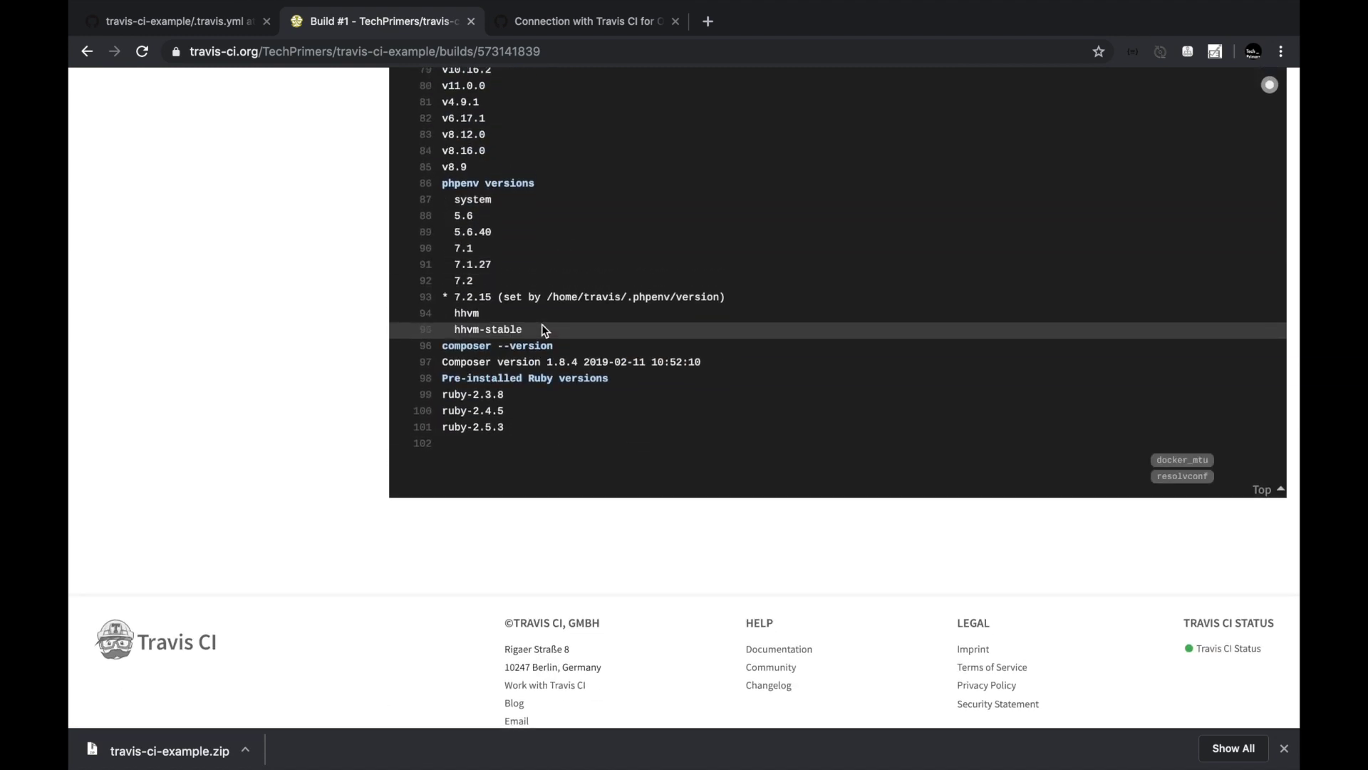
{"action": "scroll", "coordinate": [867, 522], "scroll_direction": "down", "scroll_amount": 3}
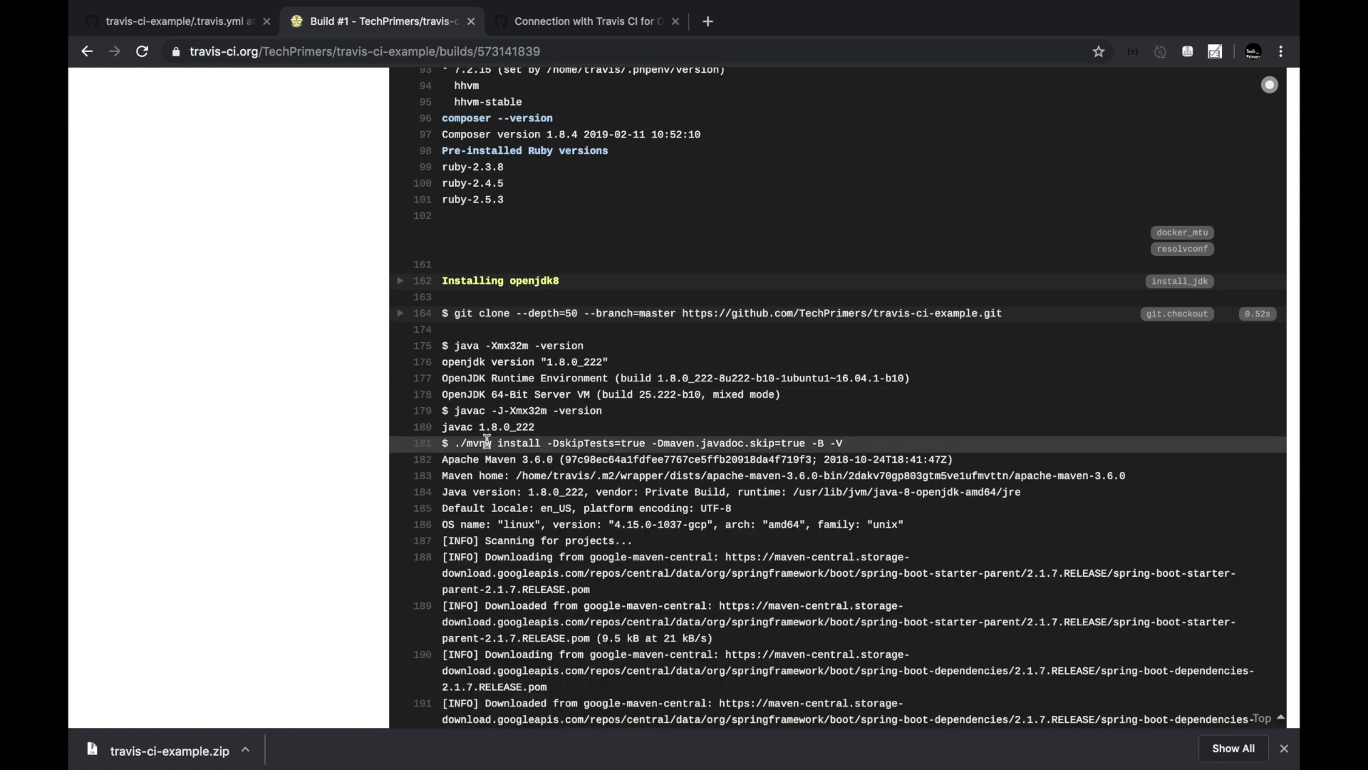
{"action": "double_click", "coordinate": [518, 446]}
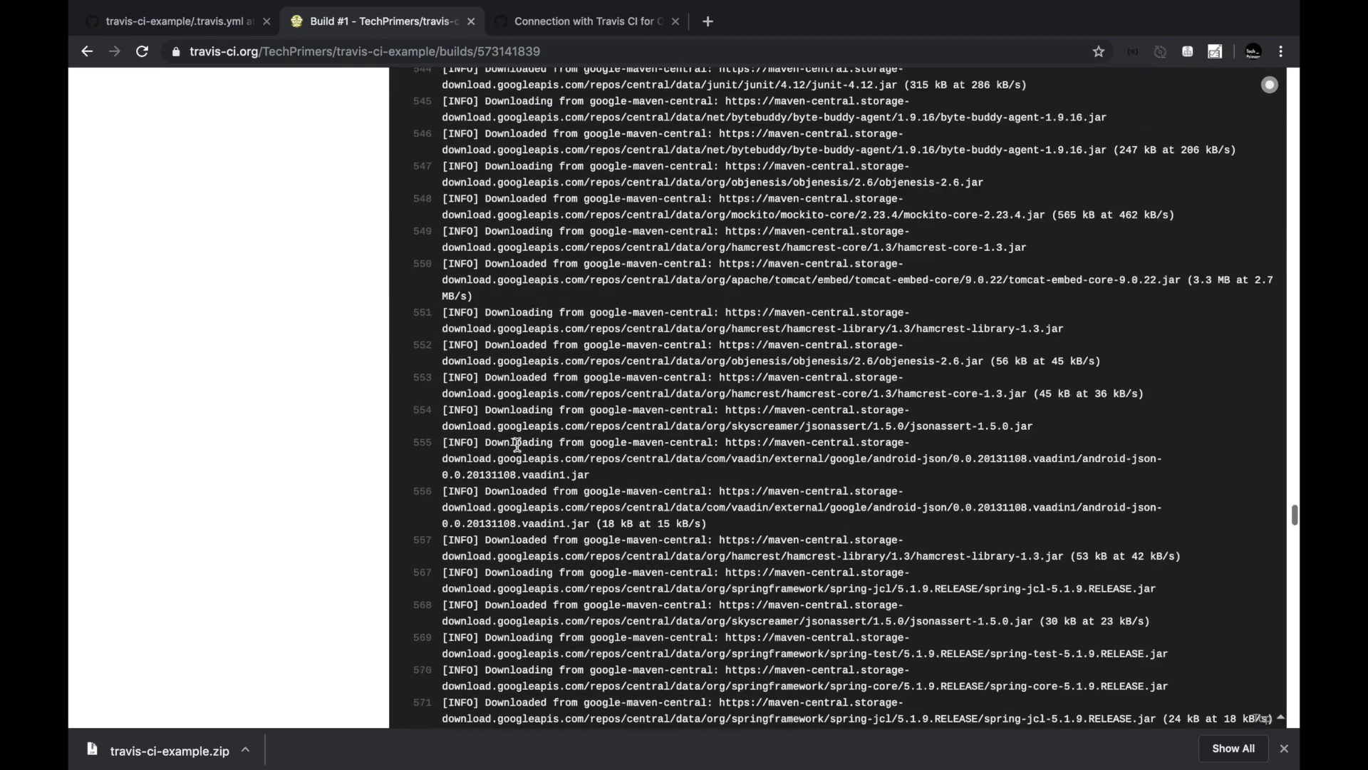
{"action": "scroll", "coordinate": [518, 446], "scroll_direction": "left", "scroll_amount": 5}
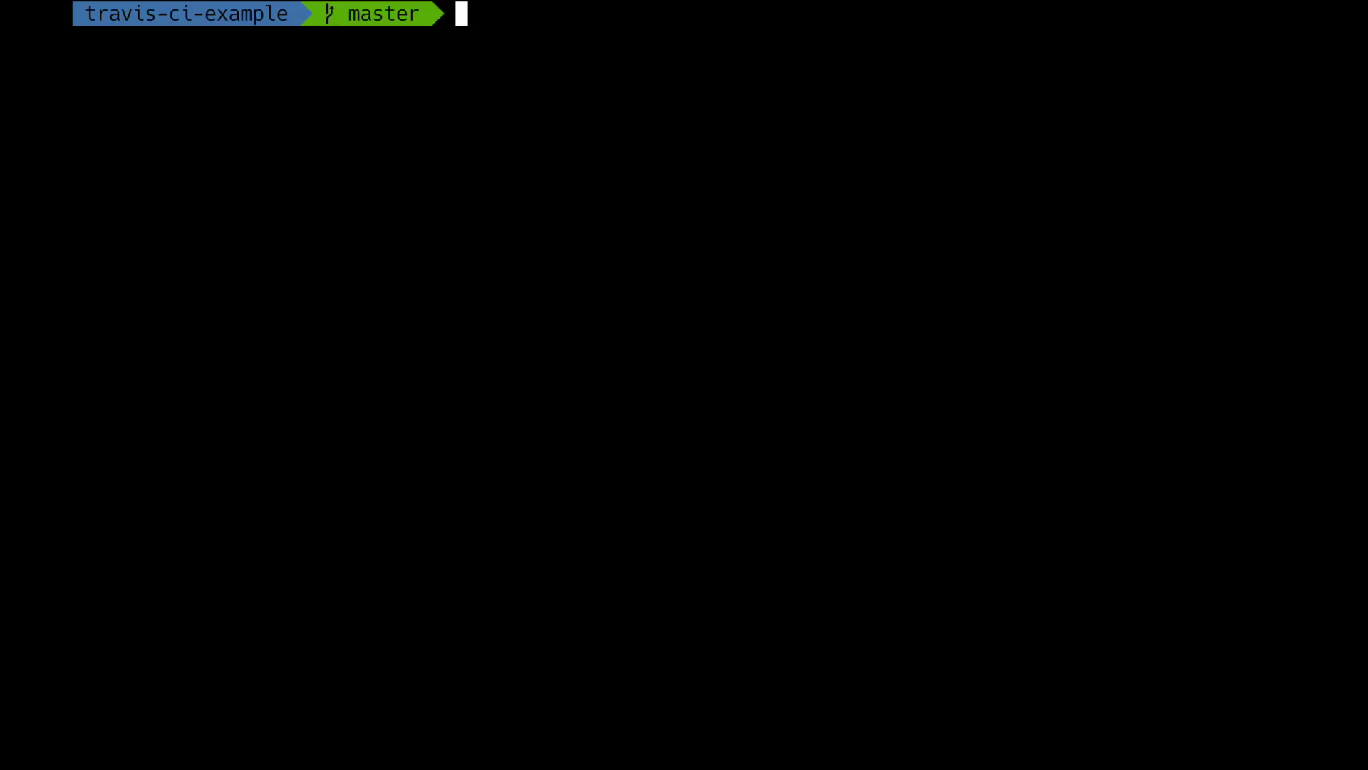
Open .travis.yml in vi and add a jobs: section with include: below the script line.
{"action": "type", "text": "vi .travis.yml"}
{"action": "key", "text": "Return"}
{"action": "key", "text": "Down"}
{"action": "key", "text": "Down"}
{"action": "key", "text": "Down"}
{"action": "key", "text": "Down"}
{"action": "key", "text": "o"}
{"action": "key", "text": "Return"}
{"action": "key", "text": "Return"}
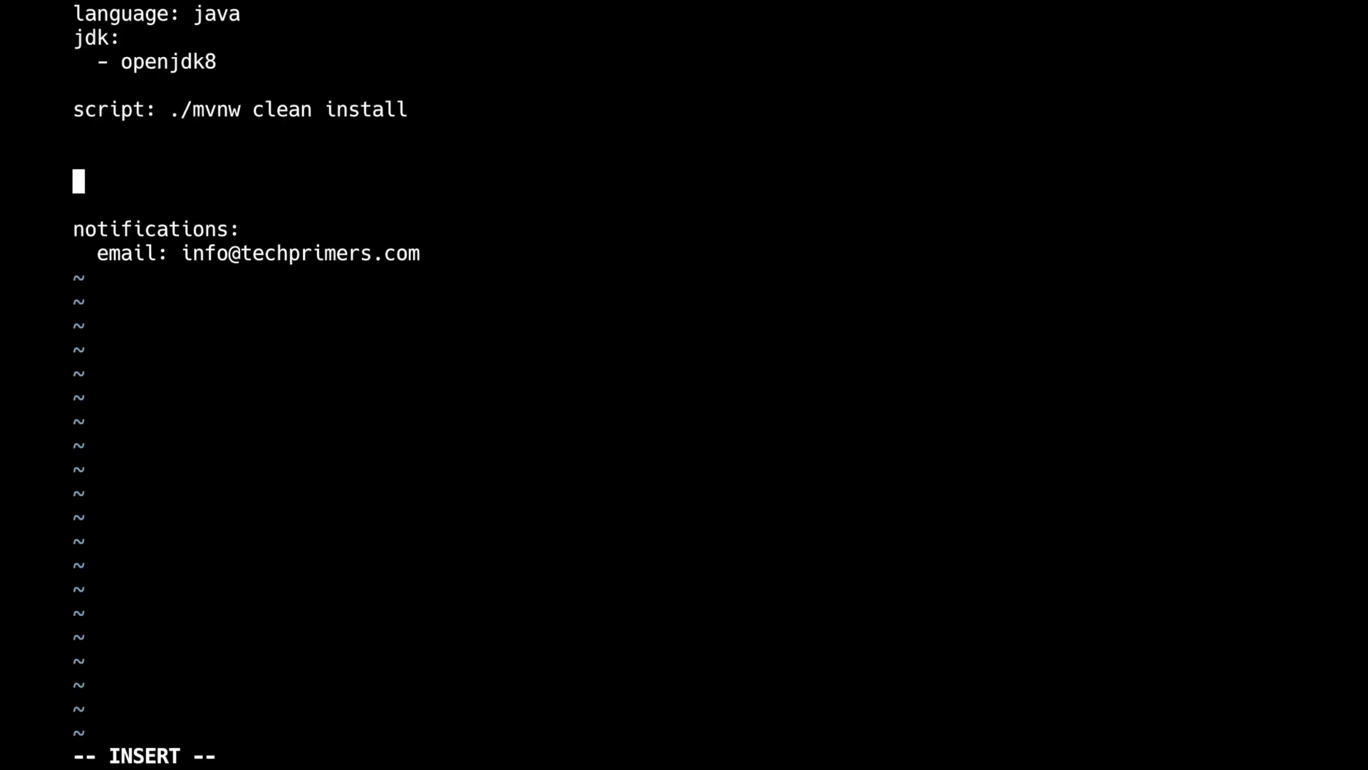
{"action": "type", "text": "jobs:"}
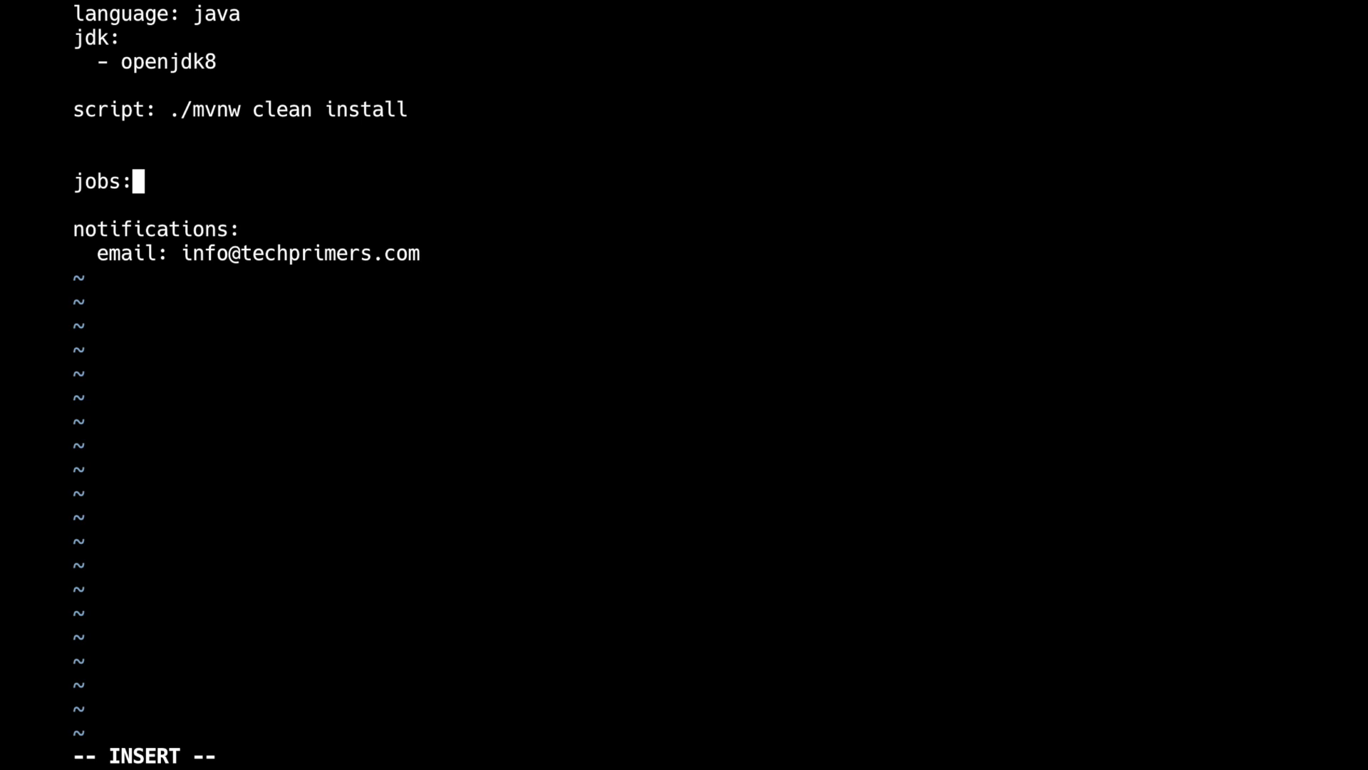
{"action": "key", "text": "Return"}
{"action": "type", "text": "include:"}
{"action": "key", "text": "Return"}
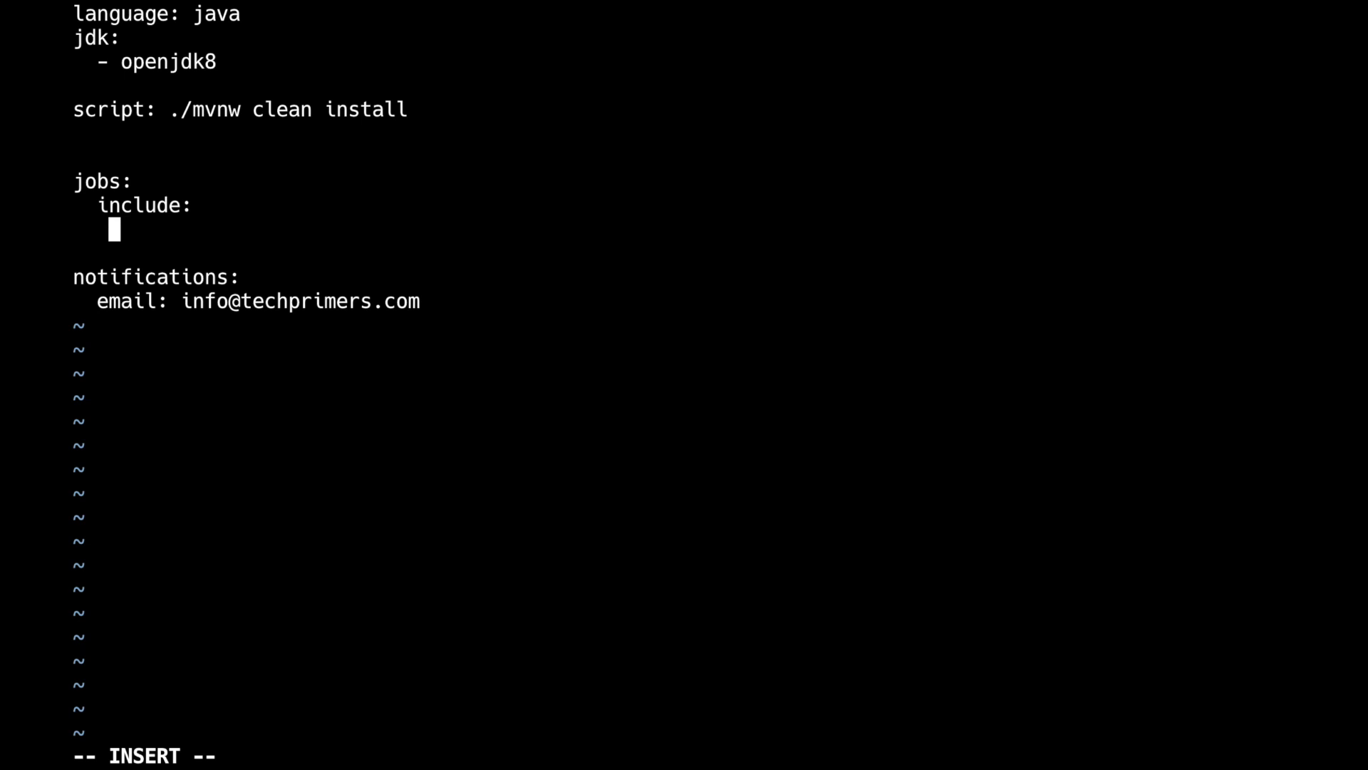
Add a '- stage: Test' entry with script ./mvnw clean test and save with :wq!
{"action": "type", "text": "- stage"}
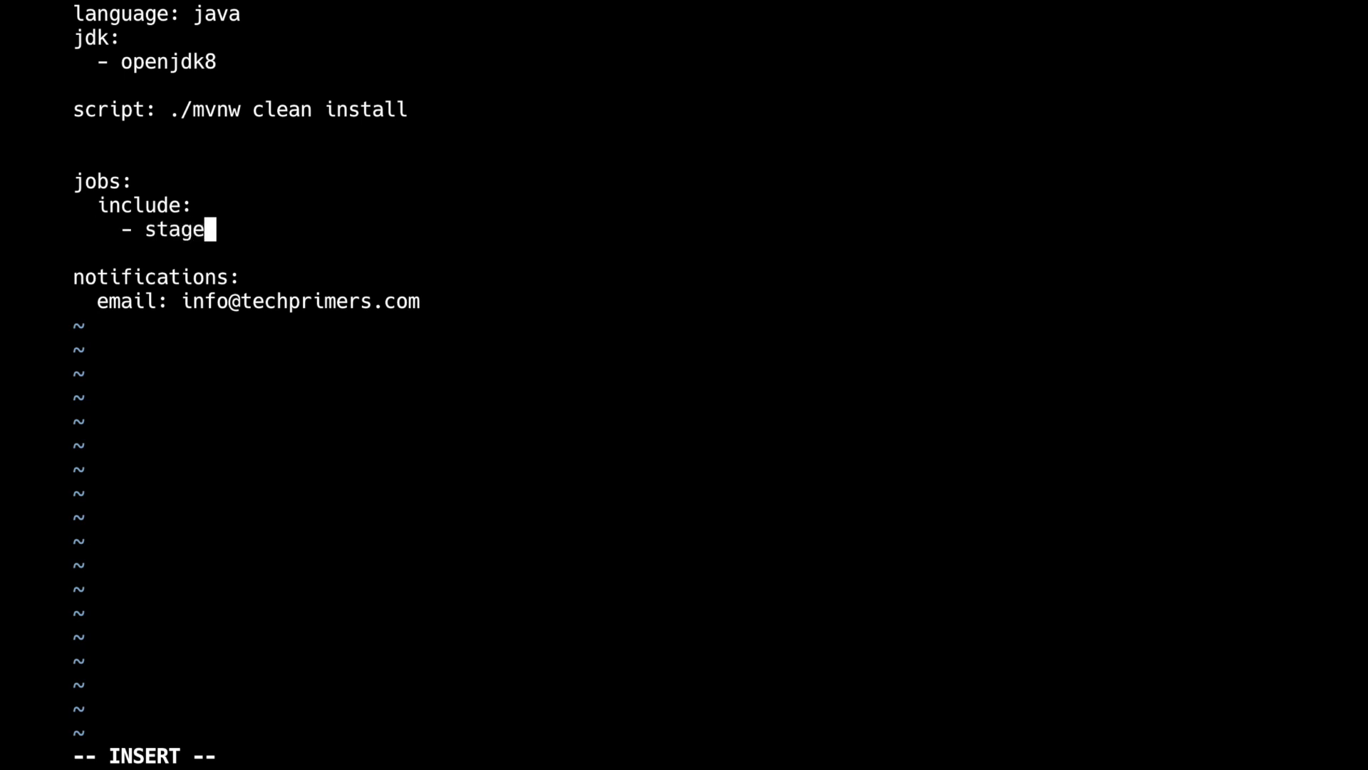
{"action": "type", "text": ": Test"}
{"action": "key", "text": "Return"}
{"action": "type", "text": "s"}
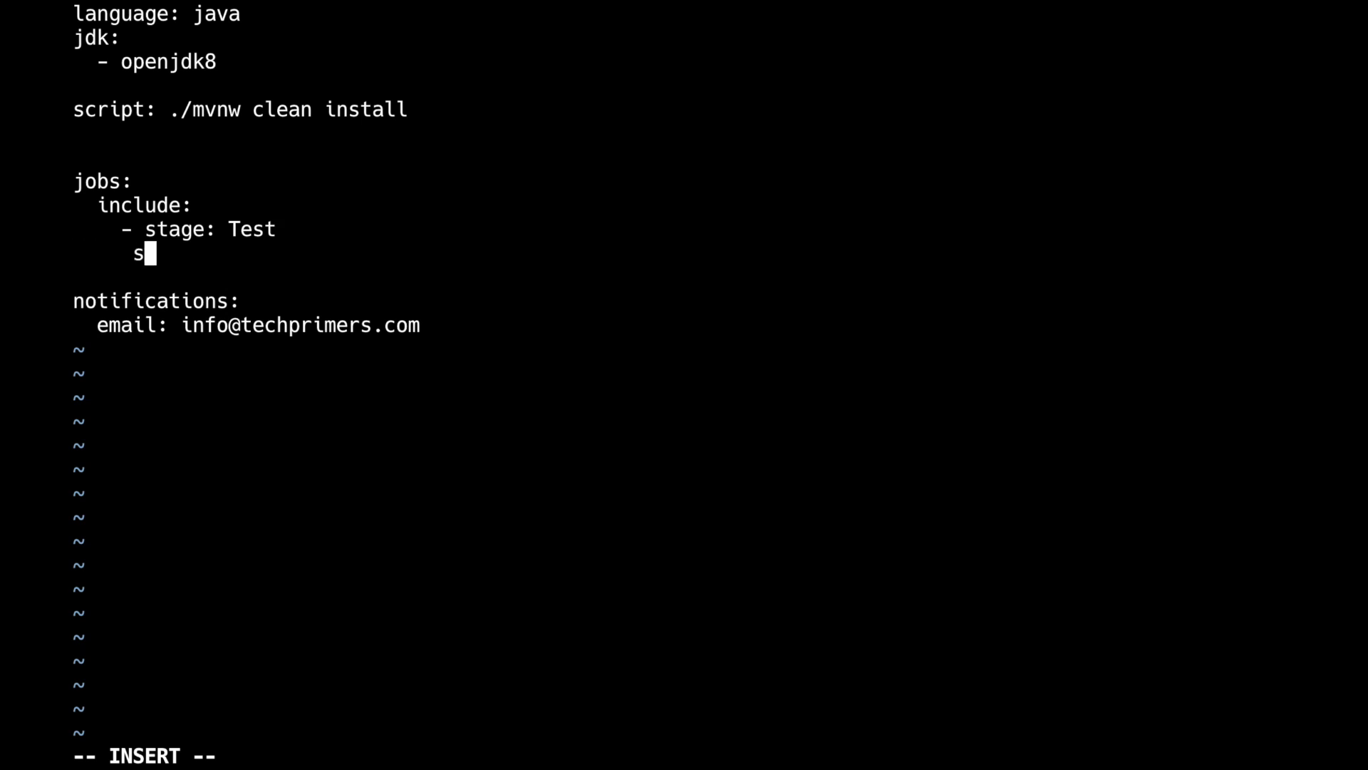
{"action": "key", "text": "BackSpace"}
{"action": "type", "text": " script"}
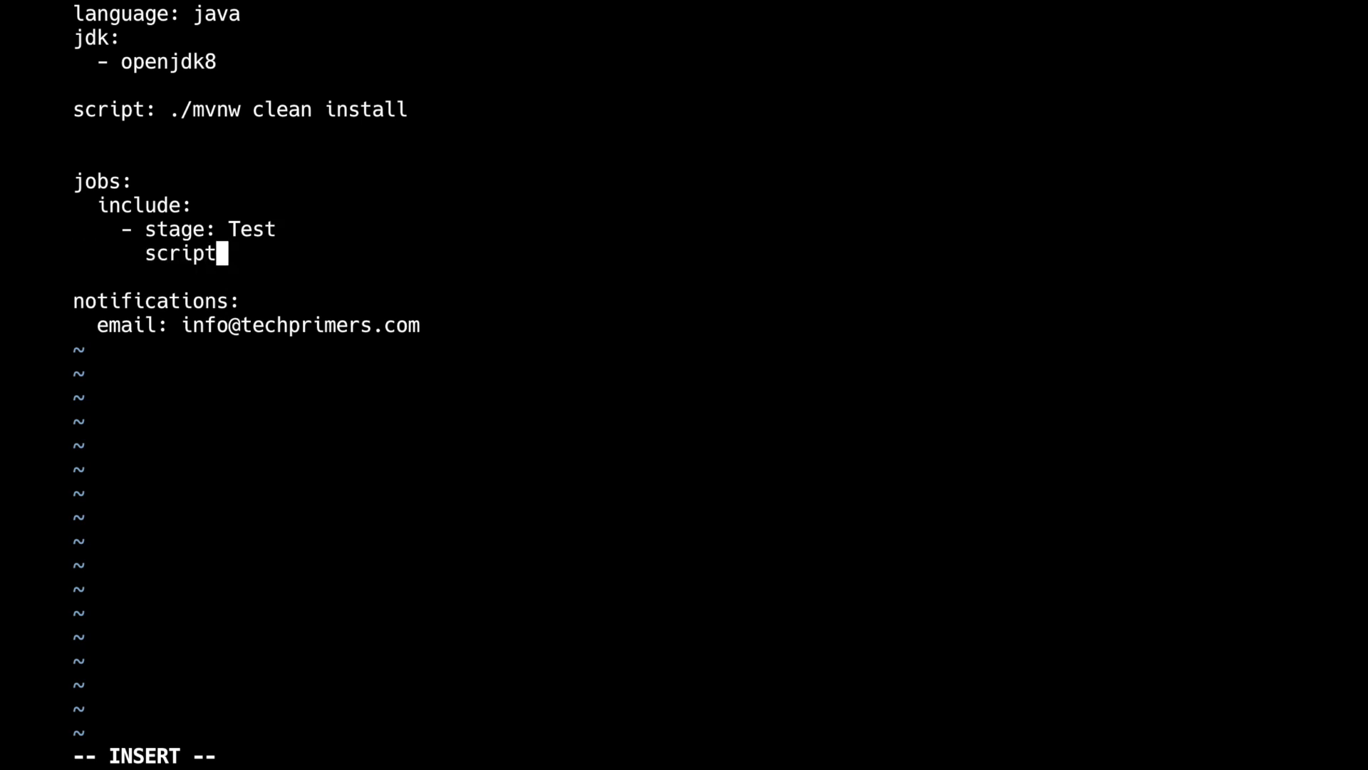
{"action": "type", "text": ": ./mvnw clean test"}
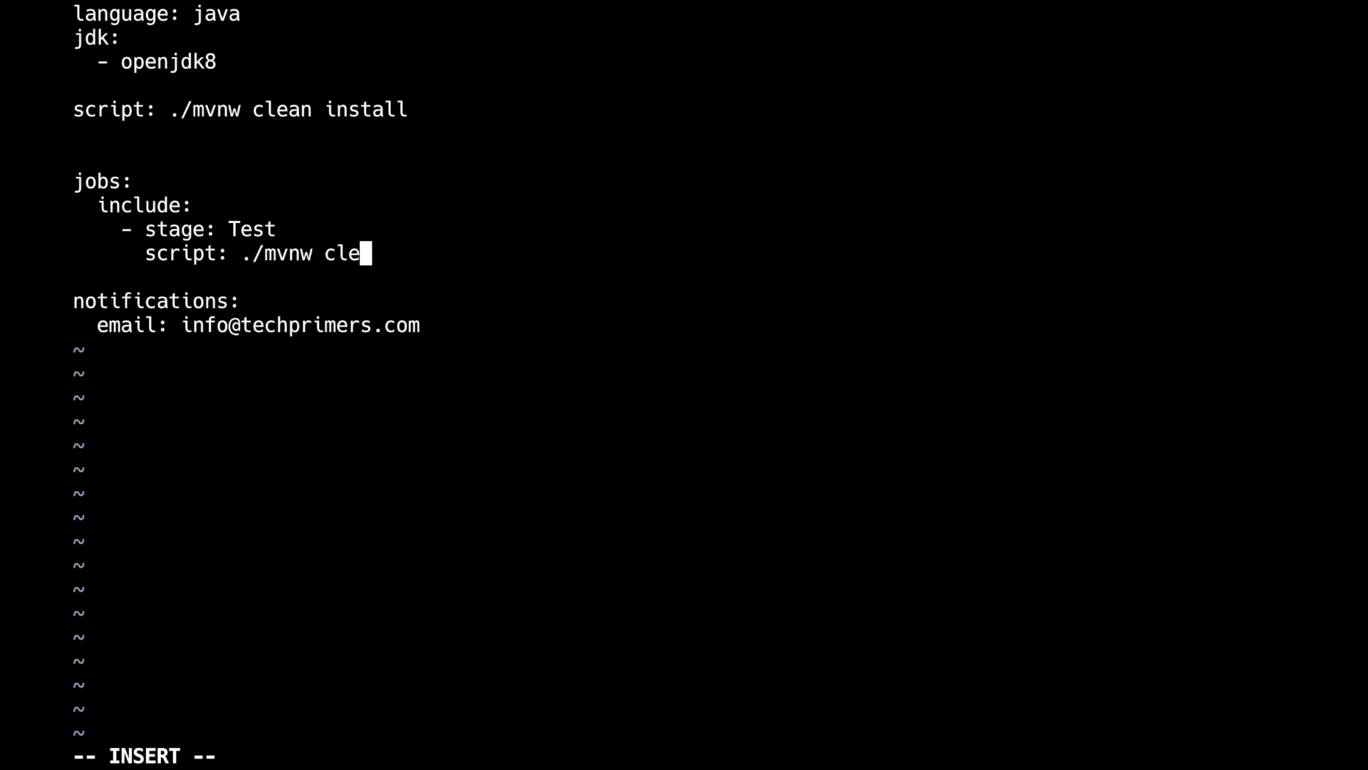
{"action": "key", "text": "Escape"}
{"action": "type", "text": ":wq!"}
{"action": "key", "text": "Return"}
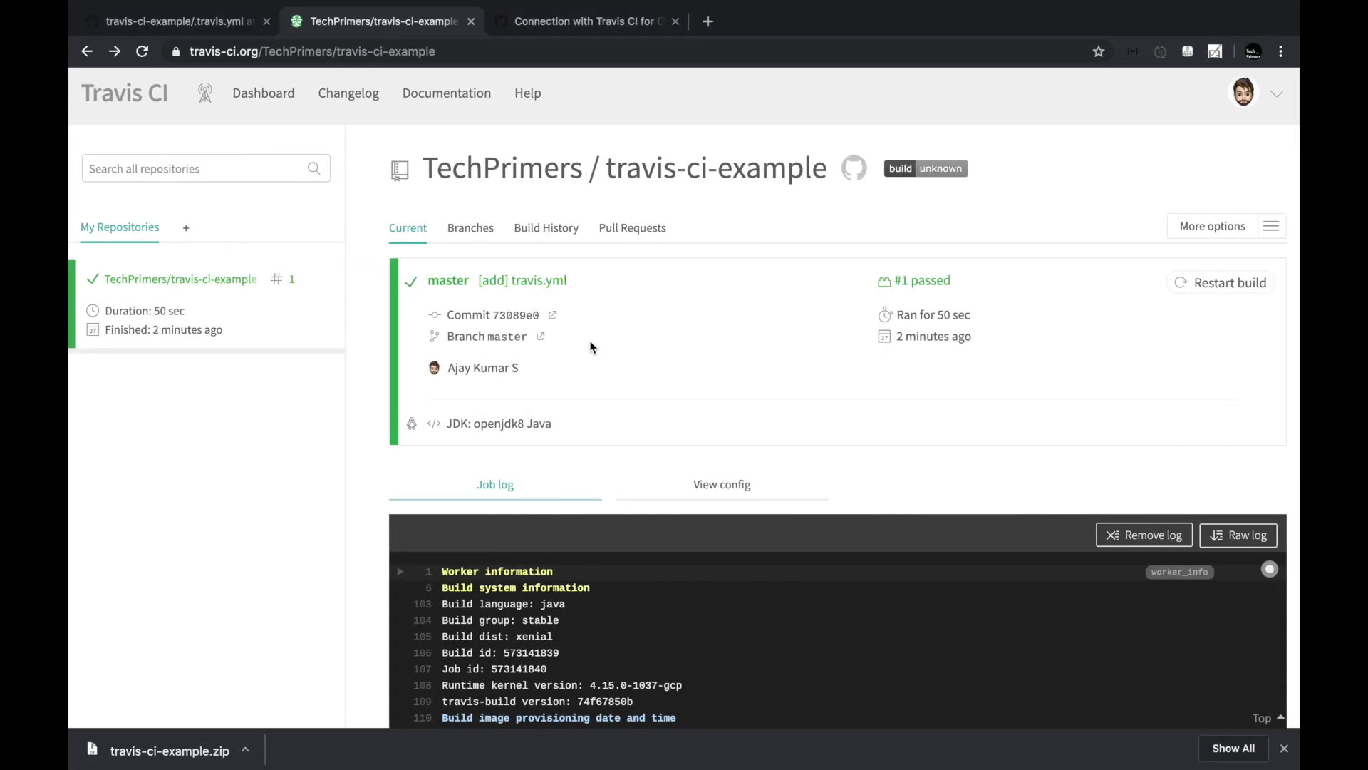
Scroll build #1's job log to confirm it ended with BUILD SUCCESS.
{"action": "scroll", "coordinate": [590, 347], "scroll_direction": "down", "scroll_amount": 20}
{"action": "scroll", "coordinate": [590, 341], "scroll_direction": "down", "scroll_amount": 7}
{"action": "double_click", "coordinate": [554, 296]}
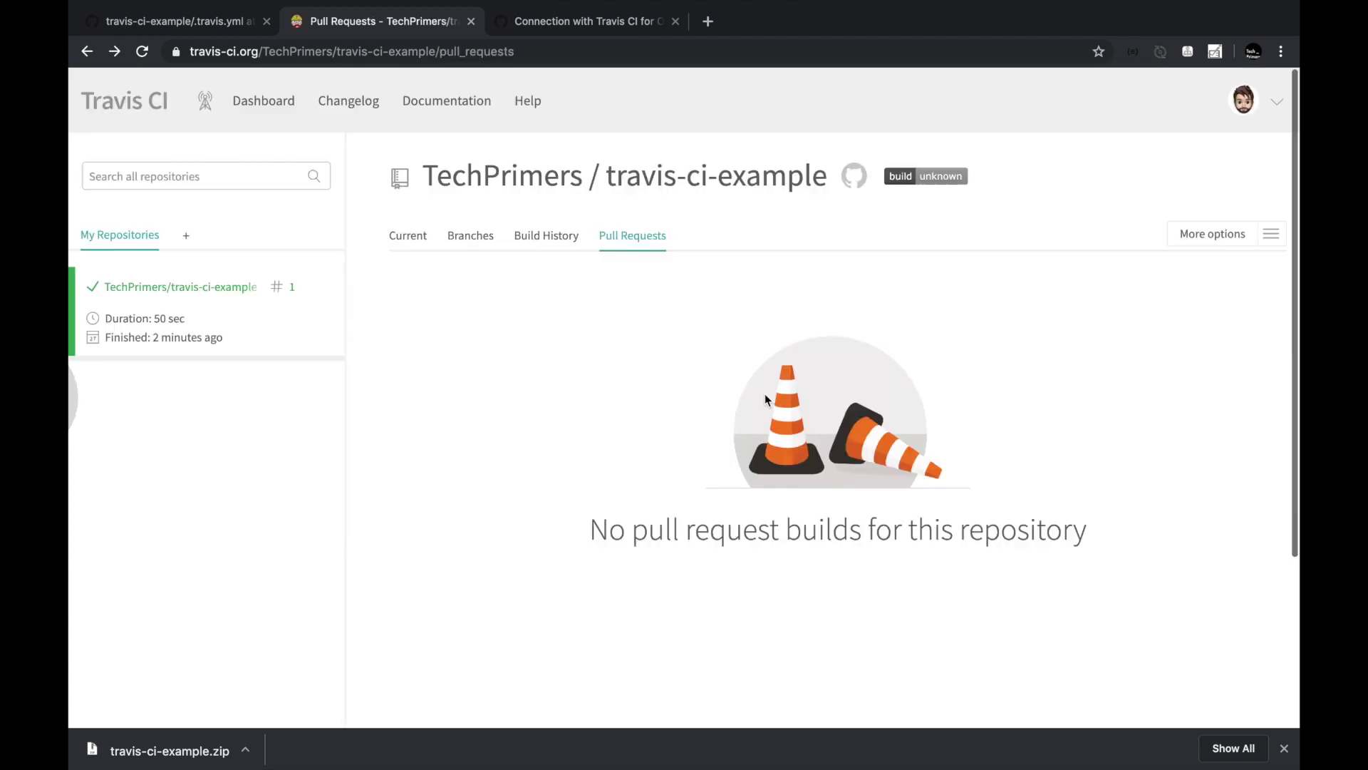
Show job #1.1's View config tab with the .travis.yml it ran with.
{"action": "left_click", "coordinate": [224, 286]}
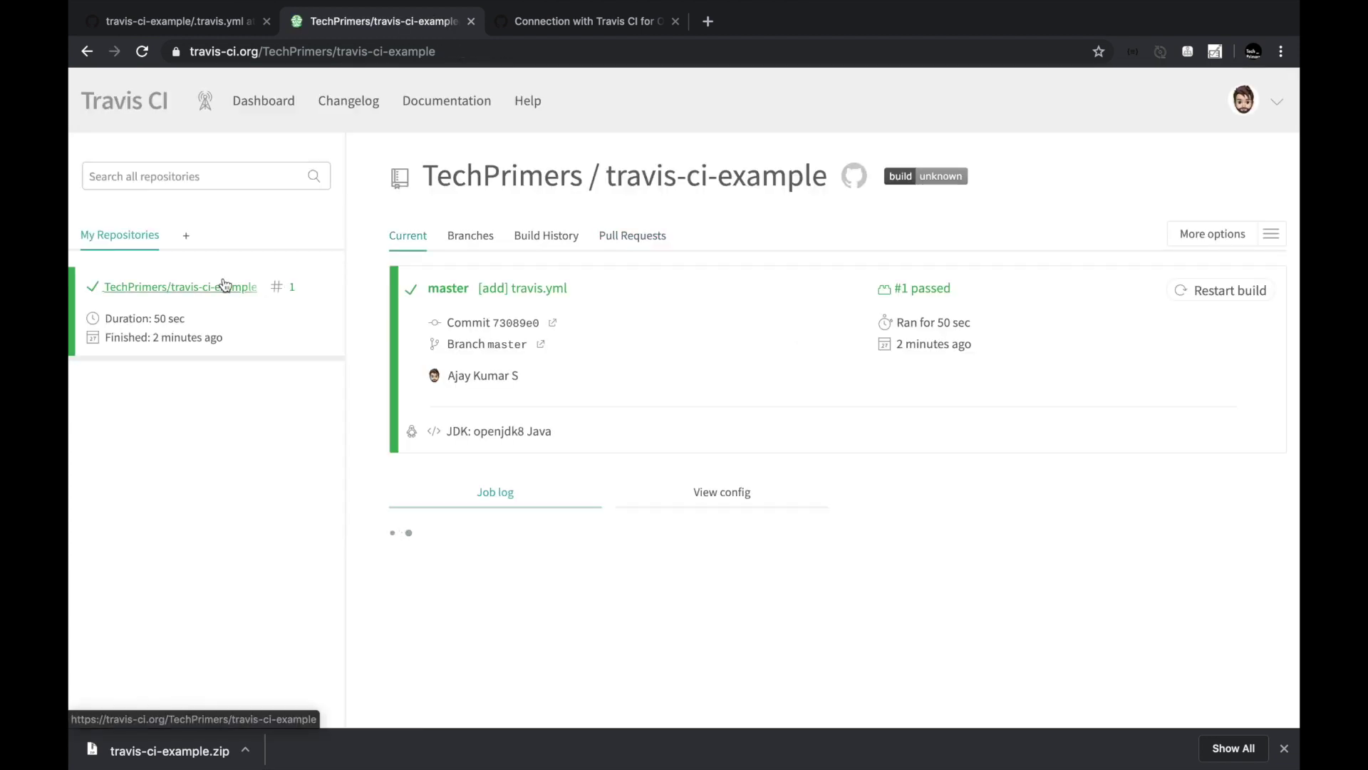
{"action": "scroll", "coordinate": [510, 355], "scroll_direction": "down", "scroll_amount": 4}
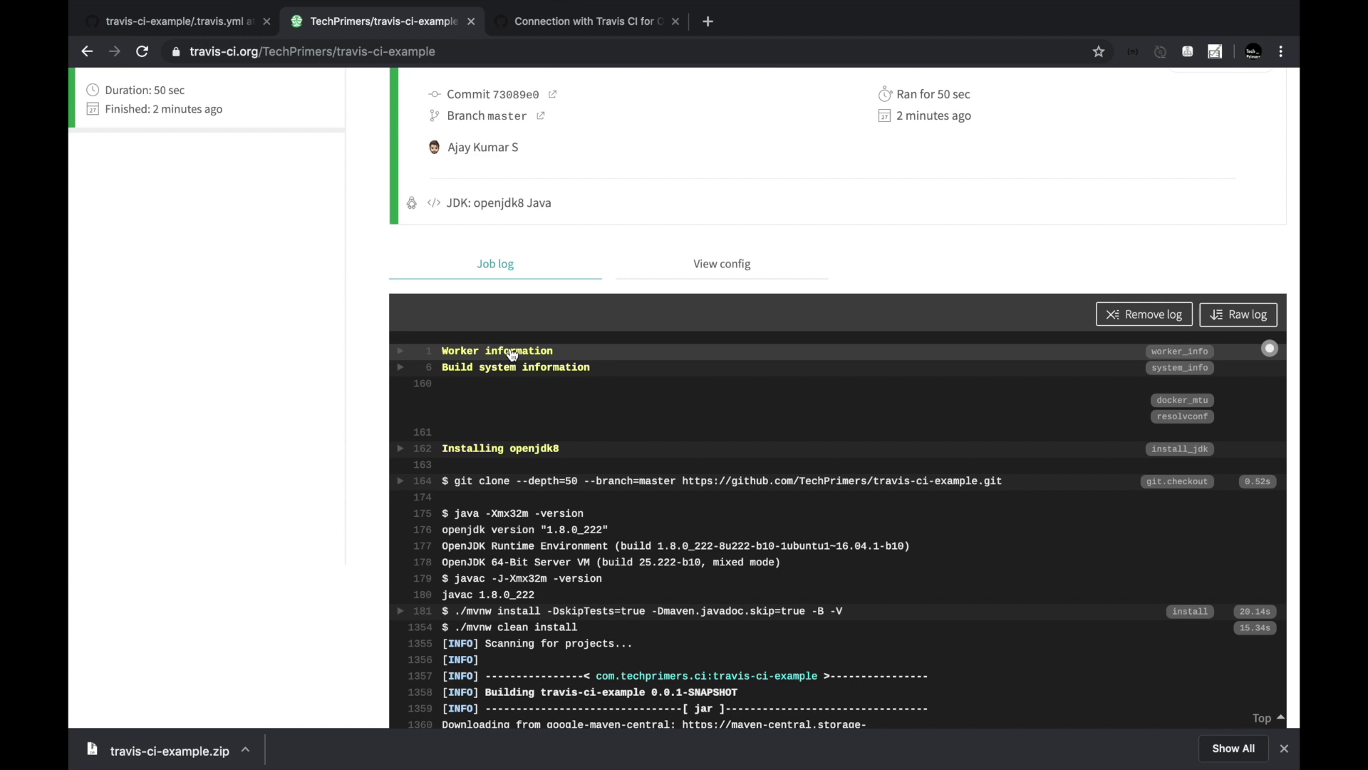
{"action": "left_click", "coordinate": [702, 258]}
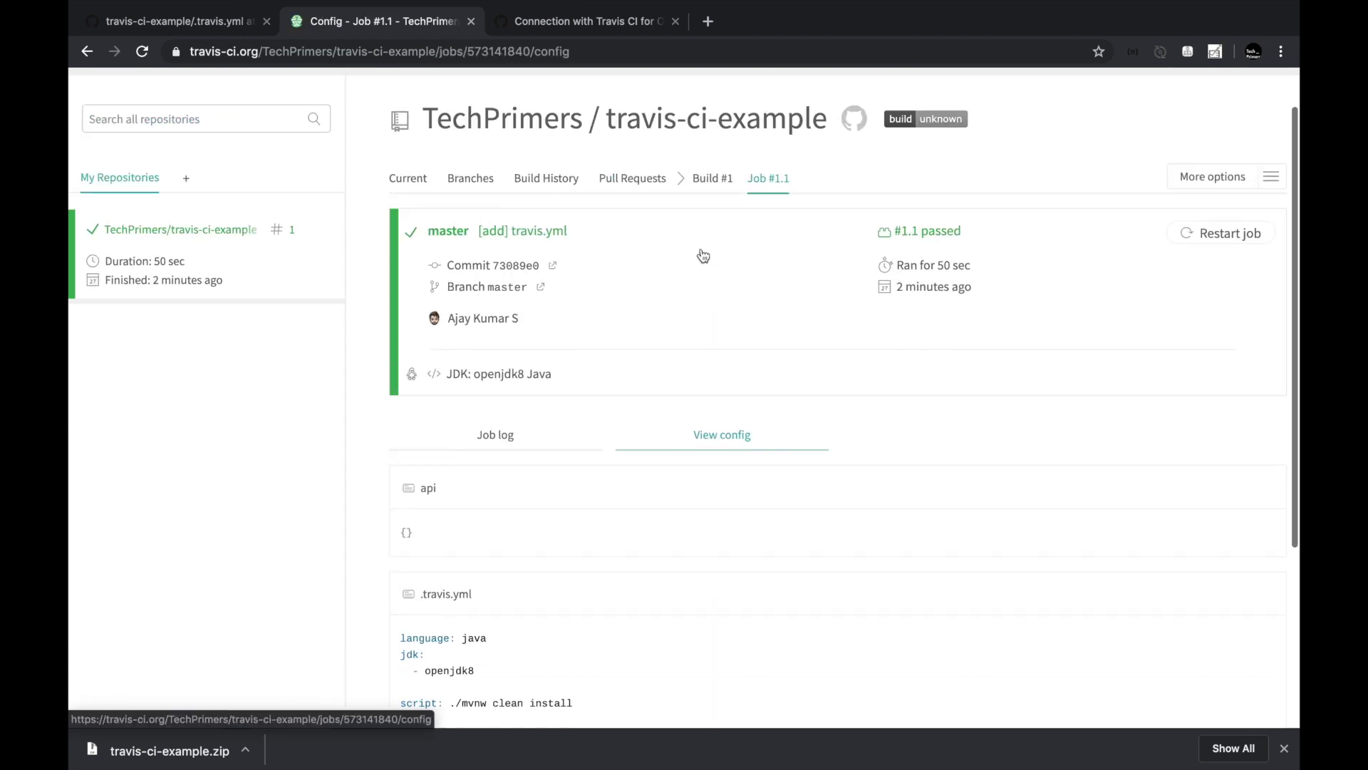
{"action": "scroll", "coordinate": [703, 254], "scroll_direction": "down", "scroll_amount": 5}
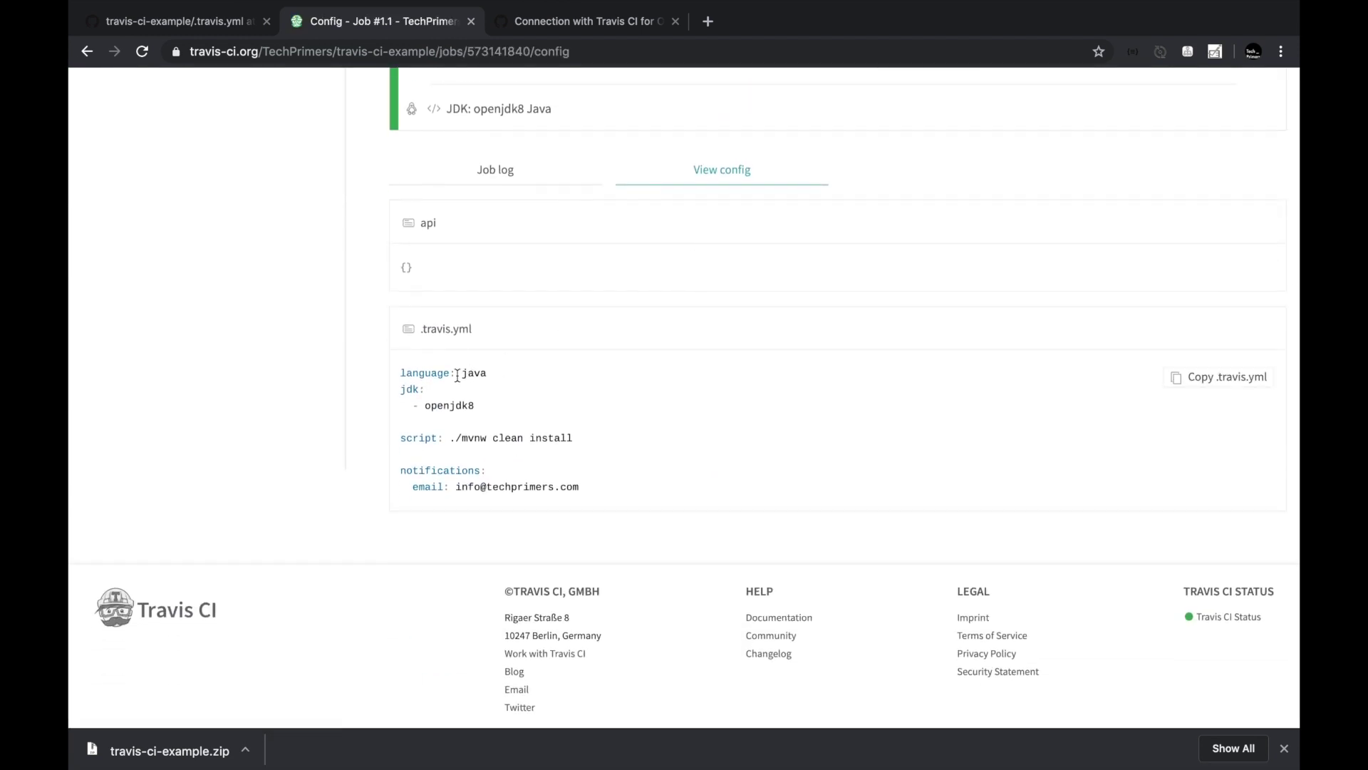
{"action": "left_click_drag", "start_coordinate": [403, 371], "coordinate": [617, 507]}
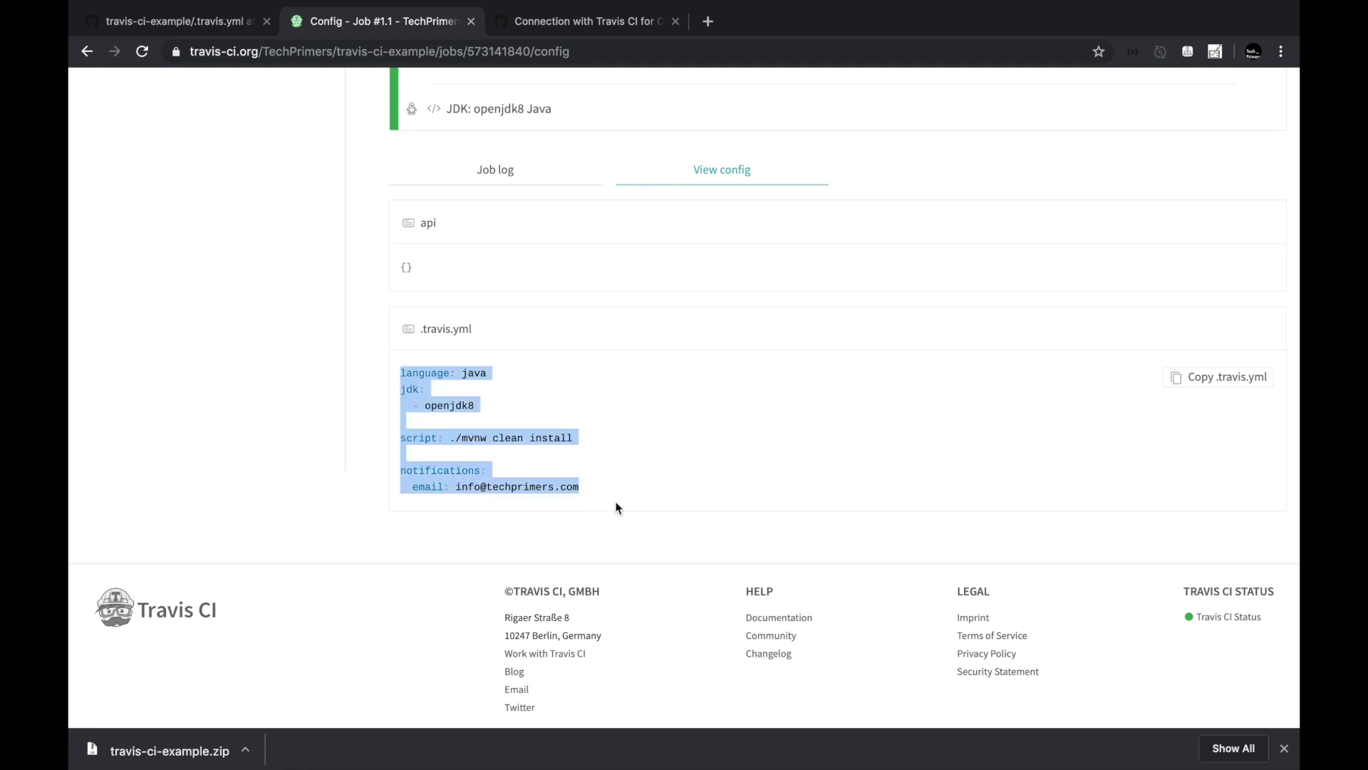
{"action": "left_click", "coordinate": [624, 504]}
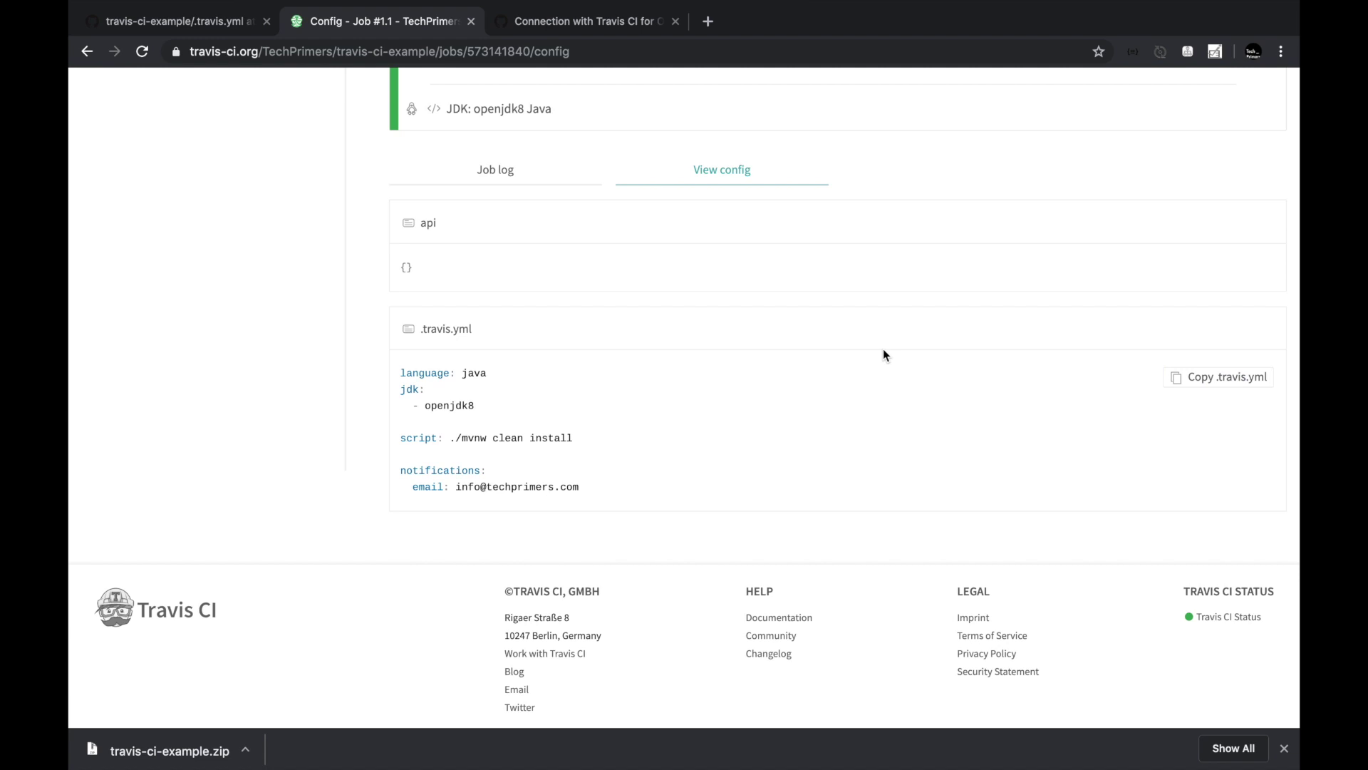
Reopen .travis.yml in vi to review the edits, then quit with :q.
{"action": "key", "text": "ctrl+Left"}
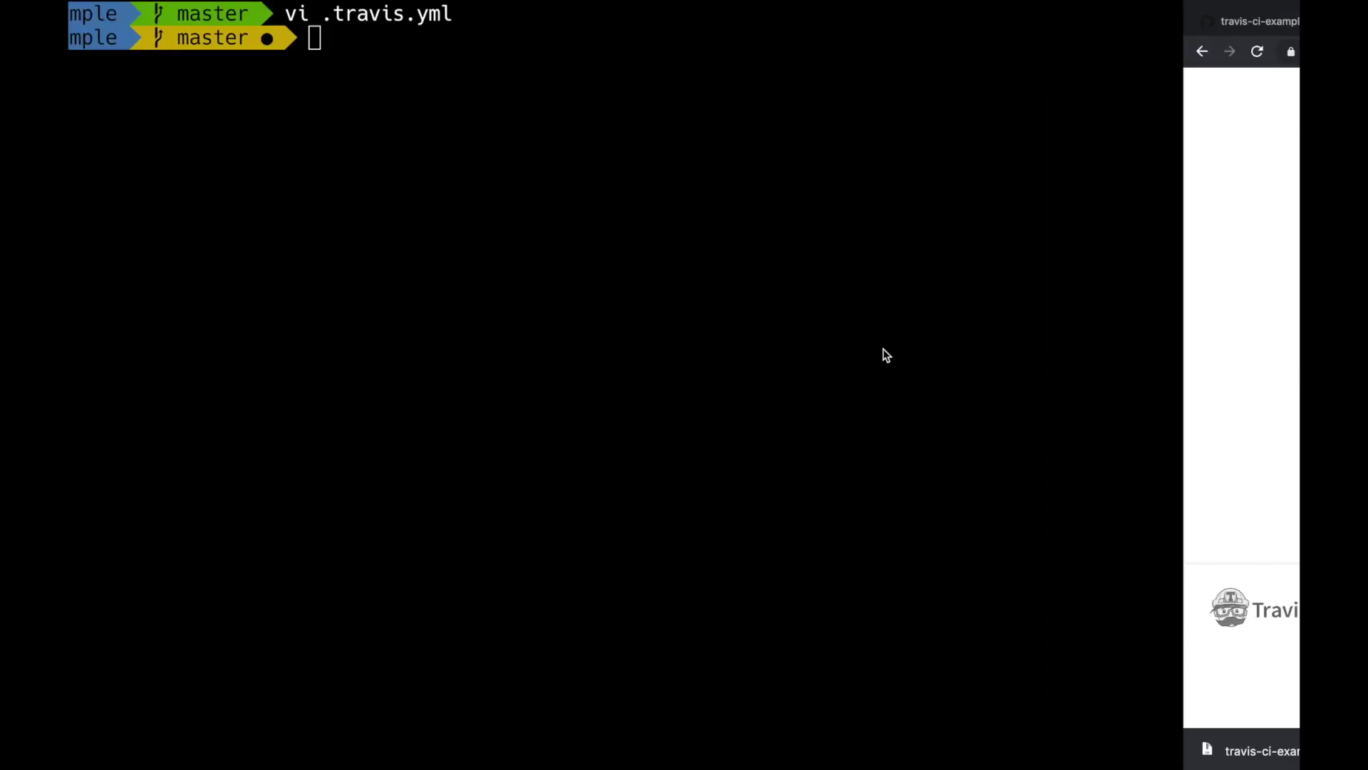
{"action": "key", "text": "Up"}
{"action": "key", "text": "Return"}
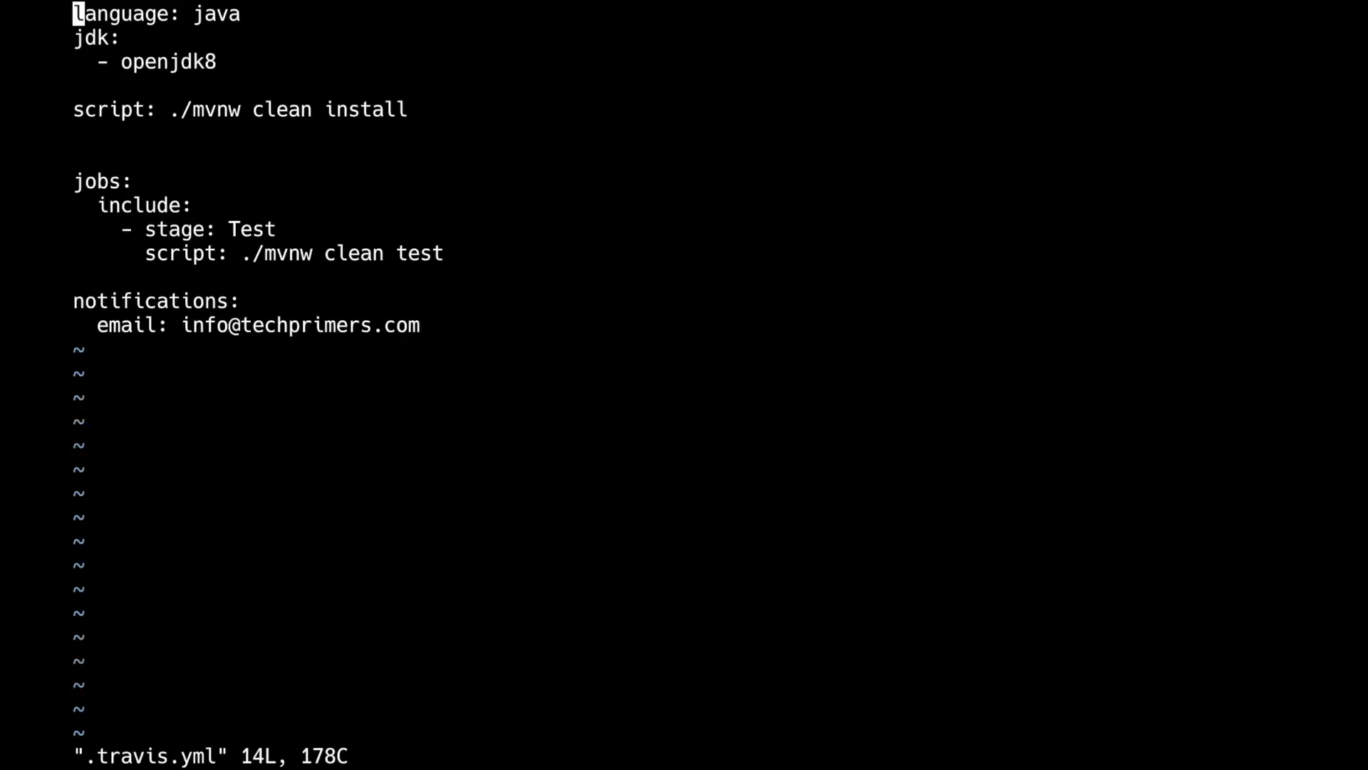
{"action": "type", "text": ":q"}
{"action": "key", "text": "Return"}
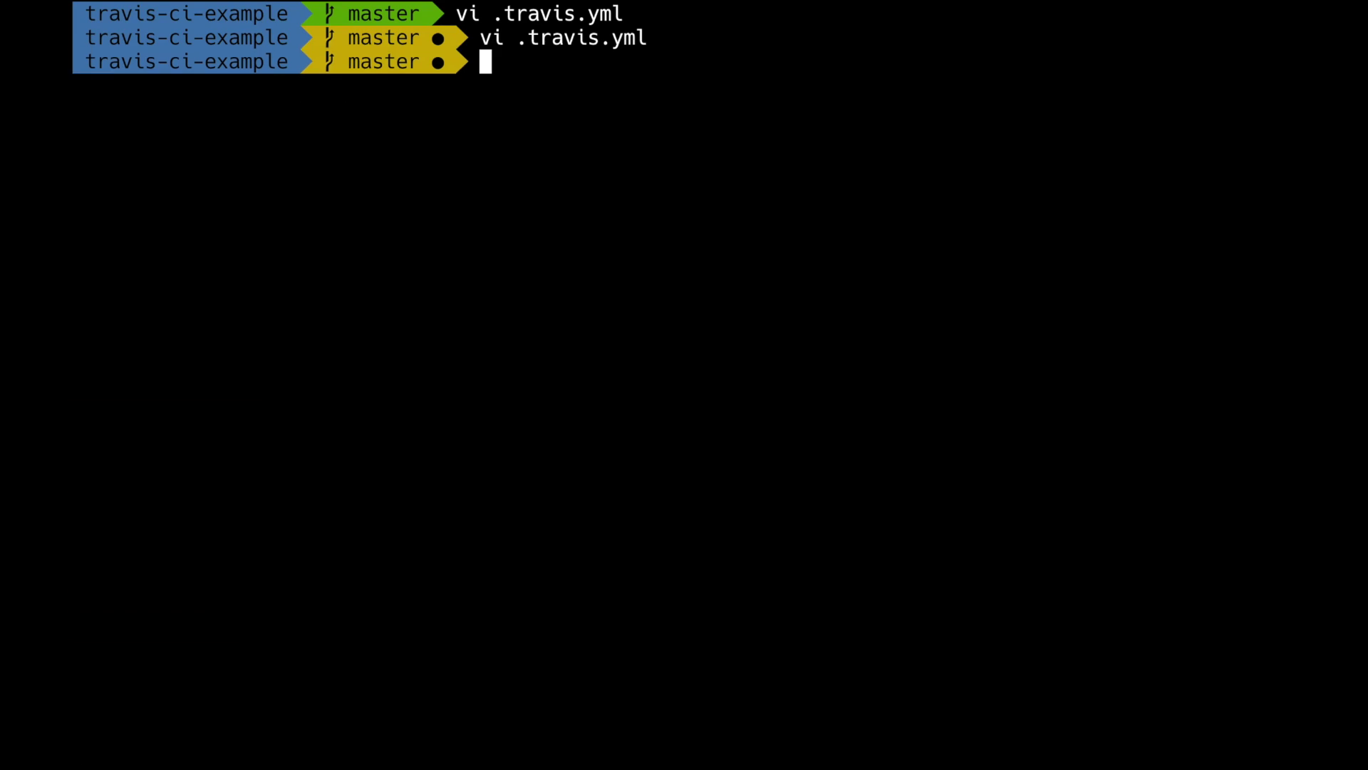
Commit the change as 'update travis.yml' and push it to the remote.
{"action": "type", "text": "git commit -am \""}
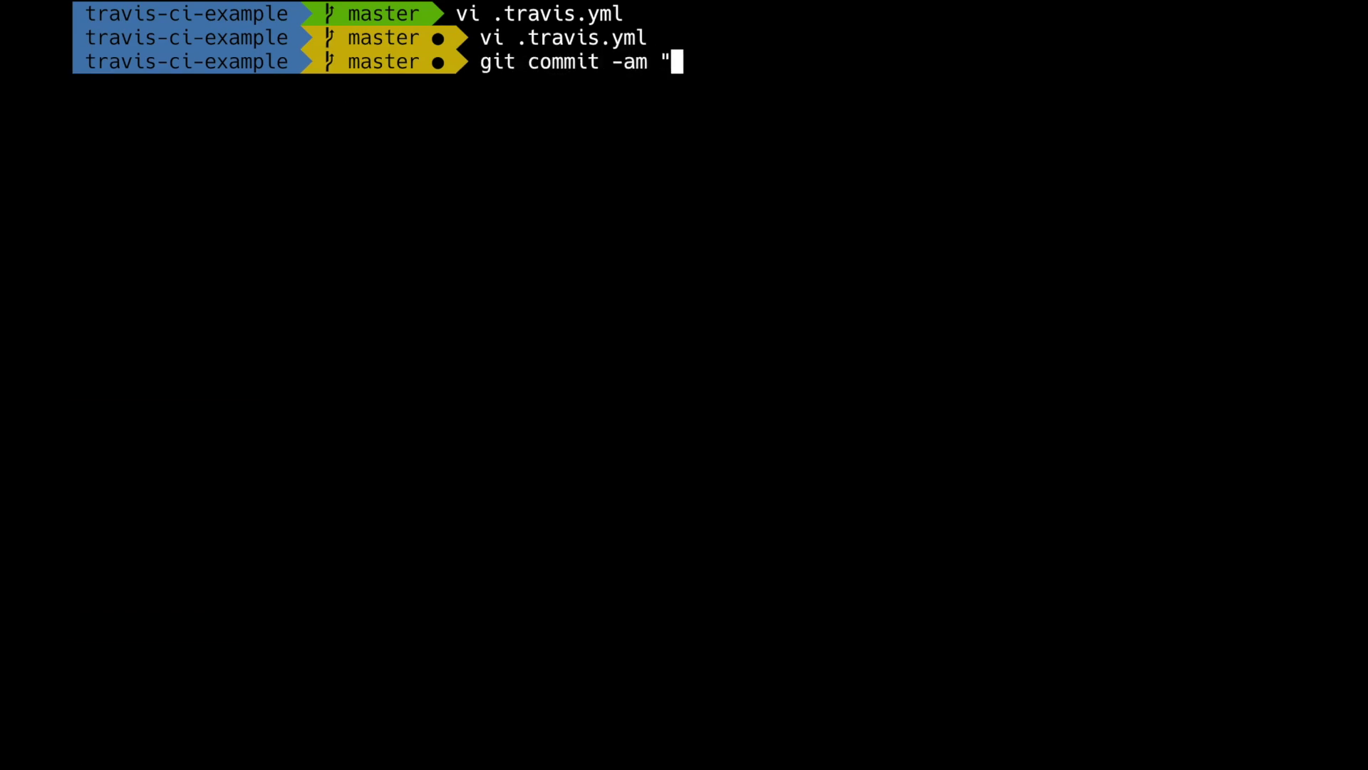
{"action": "type", "text": "update tr"}
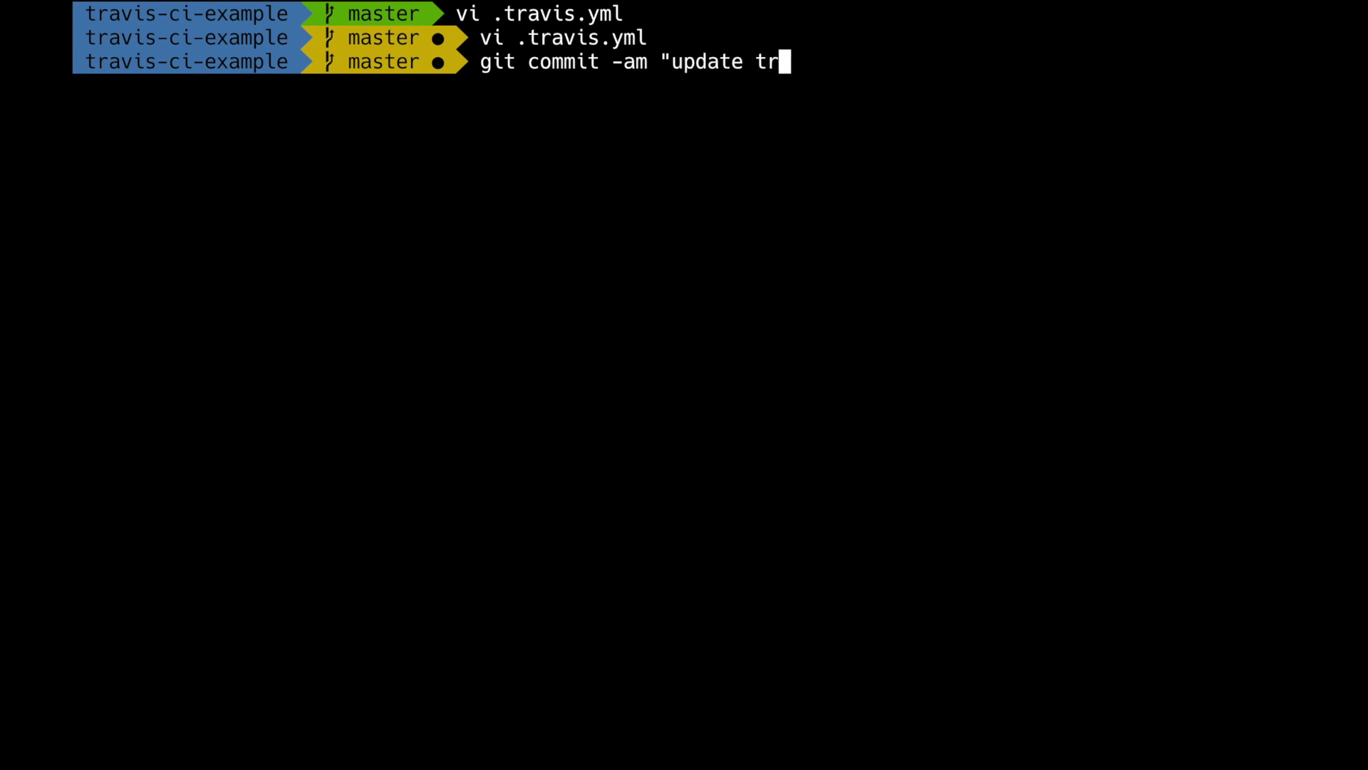
{"action": "type", "text": "avis.yml\""}
{"action": "key", "text": "Return"}
{"action": "type", "text": "git p"}
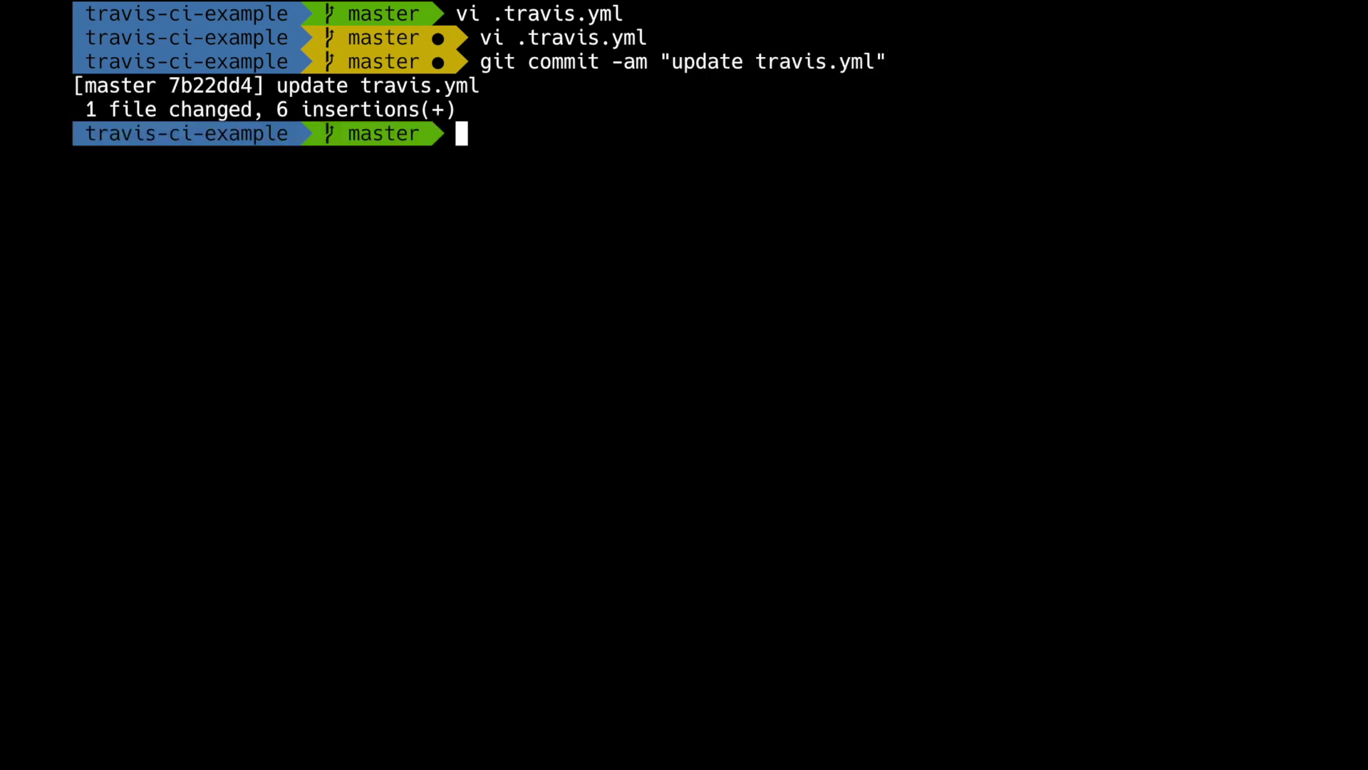
{"action": "type", "text": "ush"}
{"action": "key", "text": "Return"}
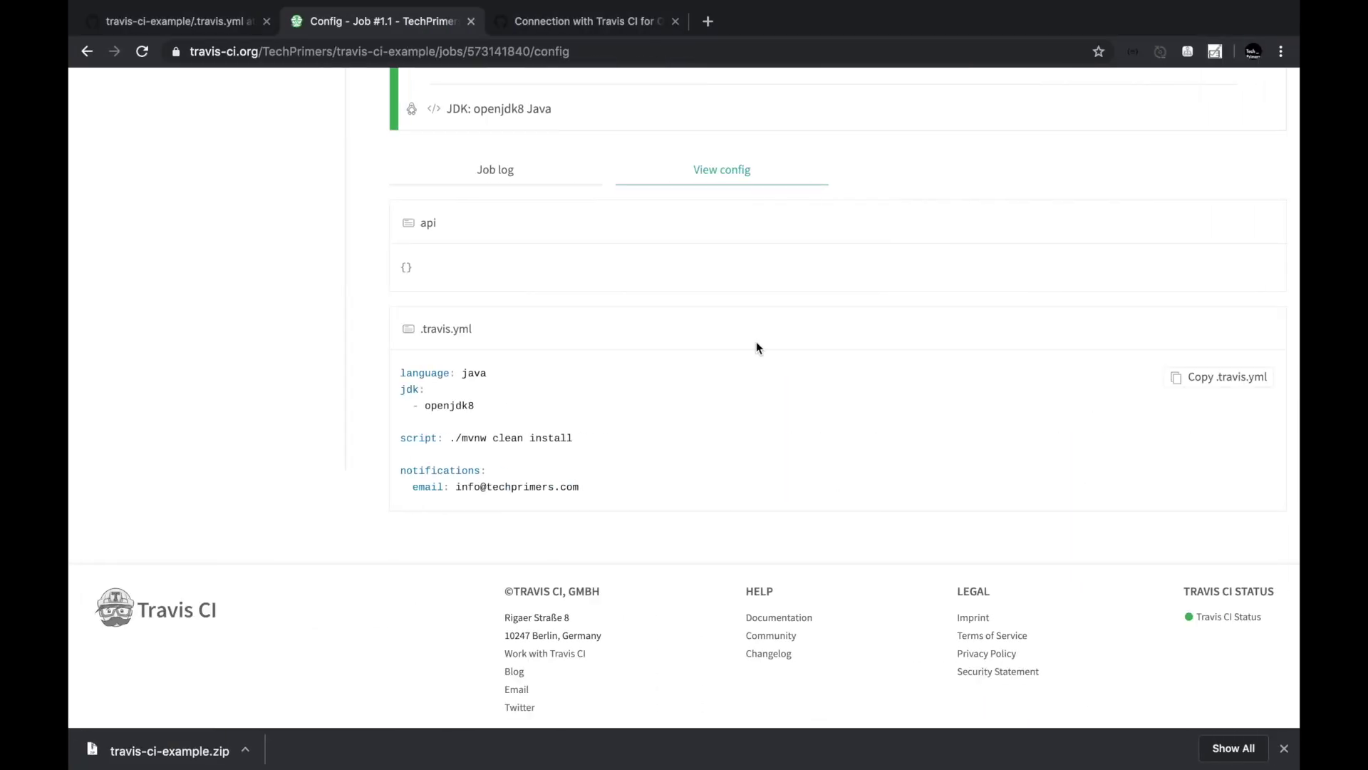
{"action": "scroll", "coordinate": [756, 341], "scroll_direction": "up", "scroll_amount": 5}
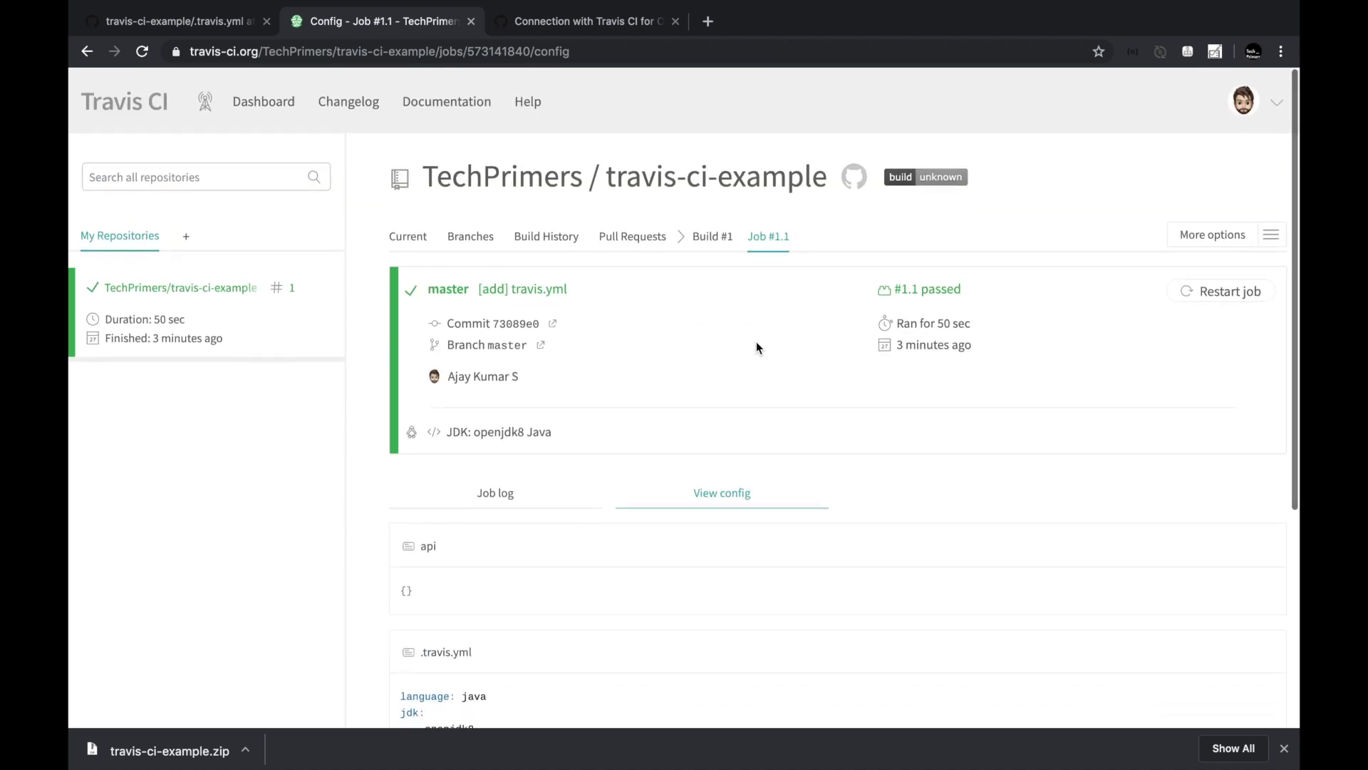
Open the second master build from the Branches list and scroll its log.
{"action": "left_click", "coordinate": [243, 287]}
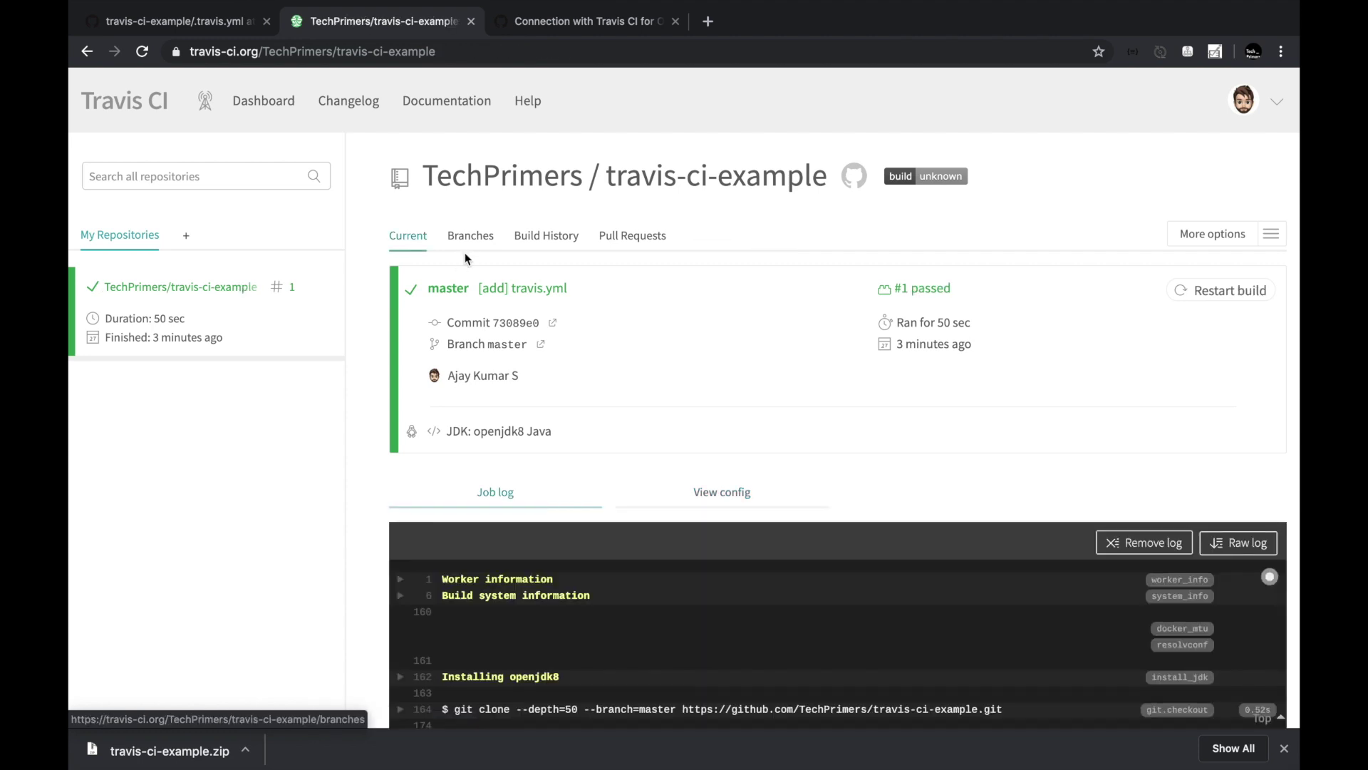
{"action": "left_click", "coordinate": [470, 236]}
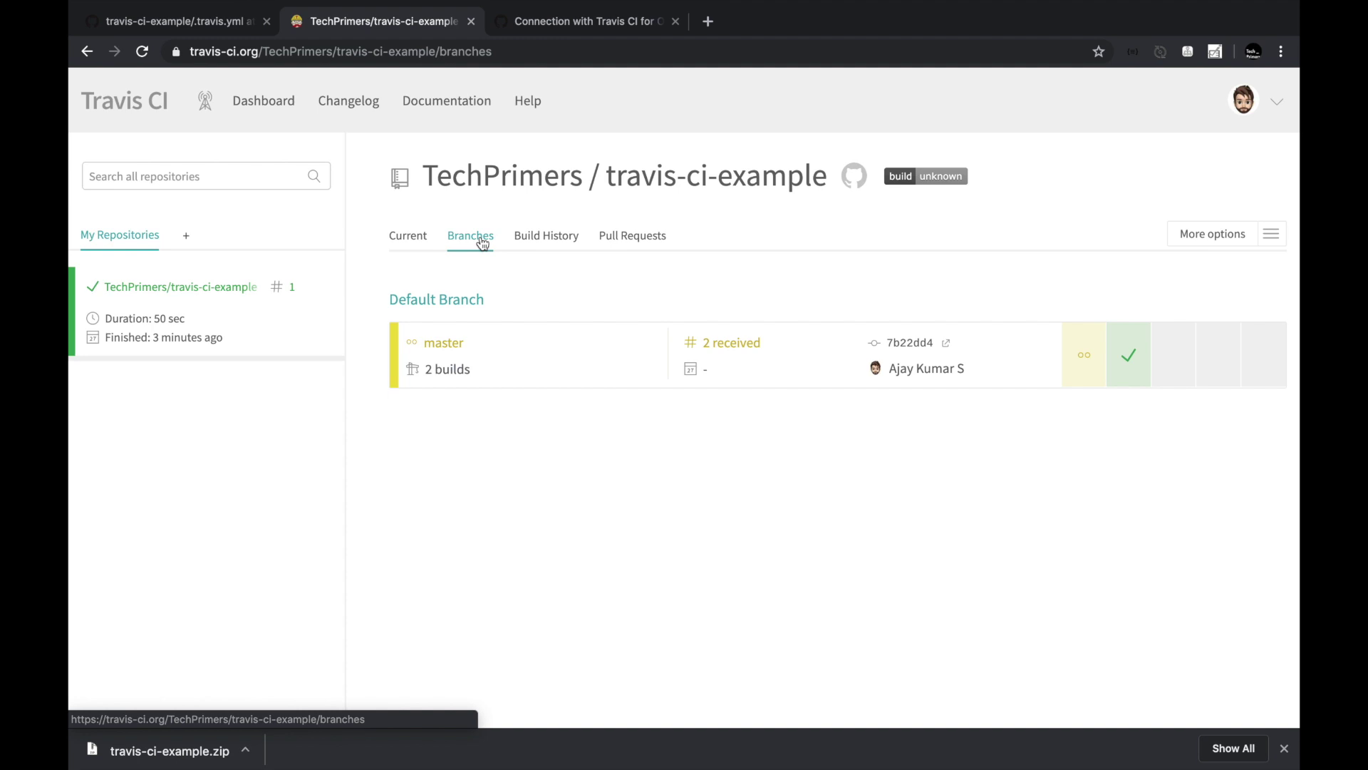
{"action": "left_click", "coordinate": [720, 343]}
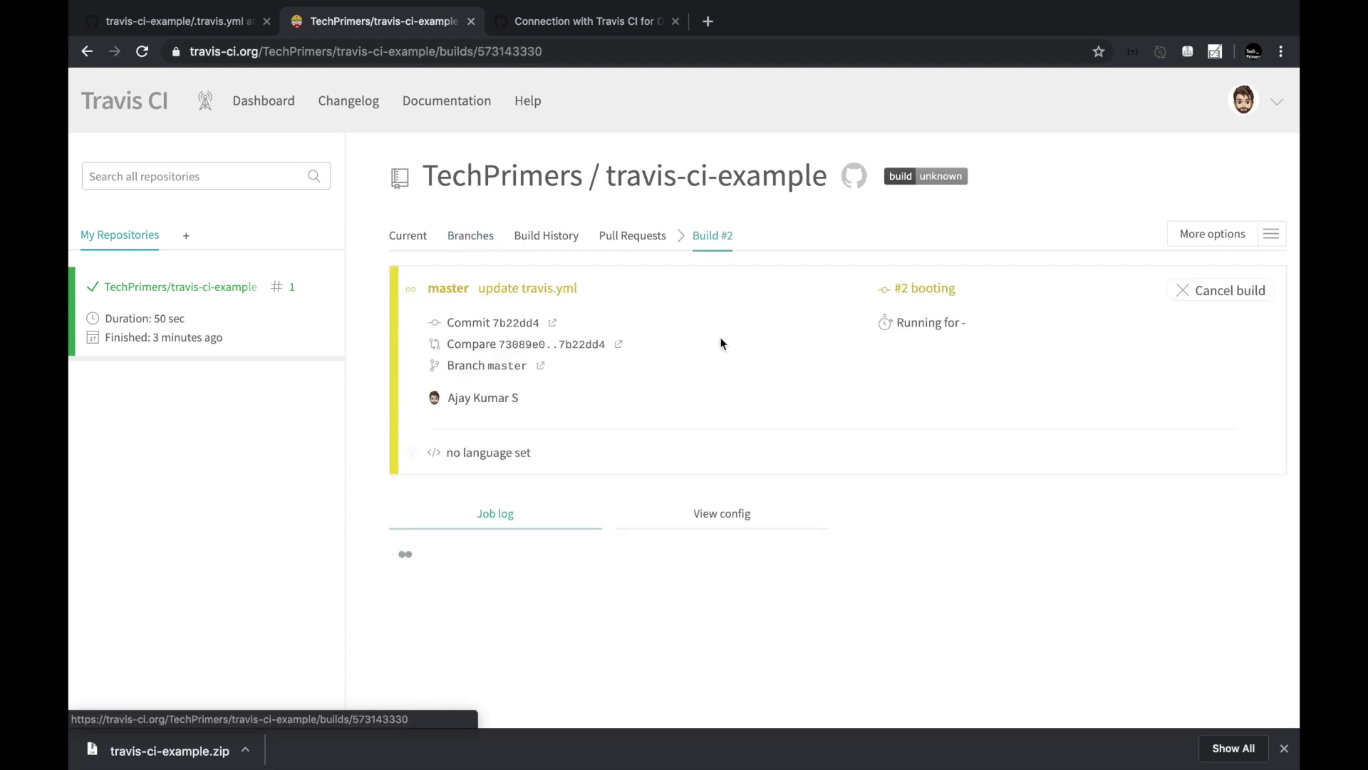
{"action": "scroll", "coordinate": [1044, 432], "scroll_direction": "down", "scroll_amount": 3}
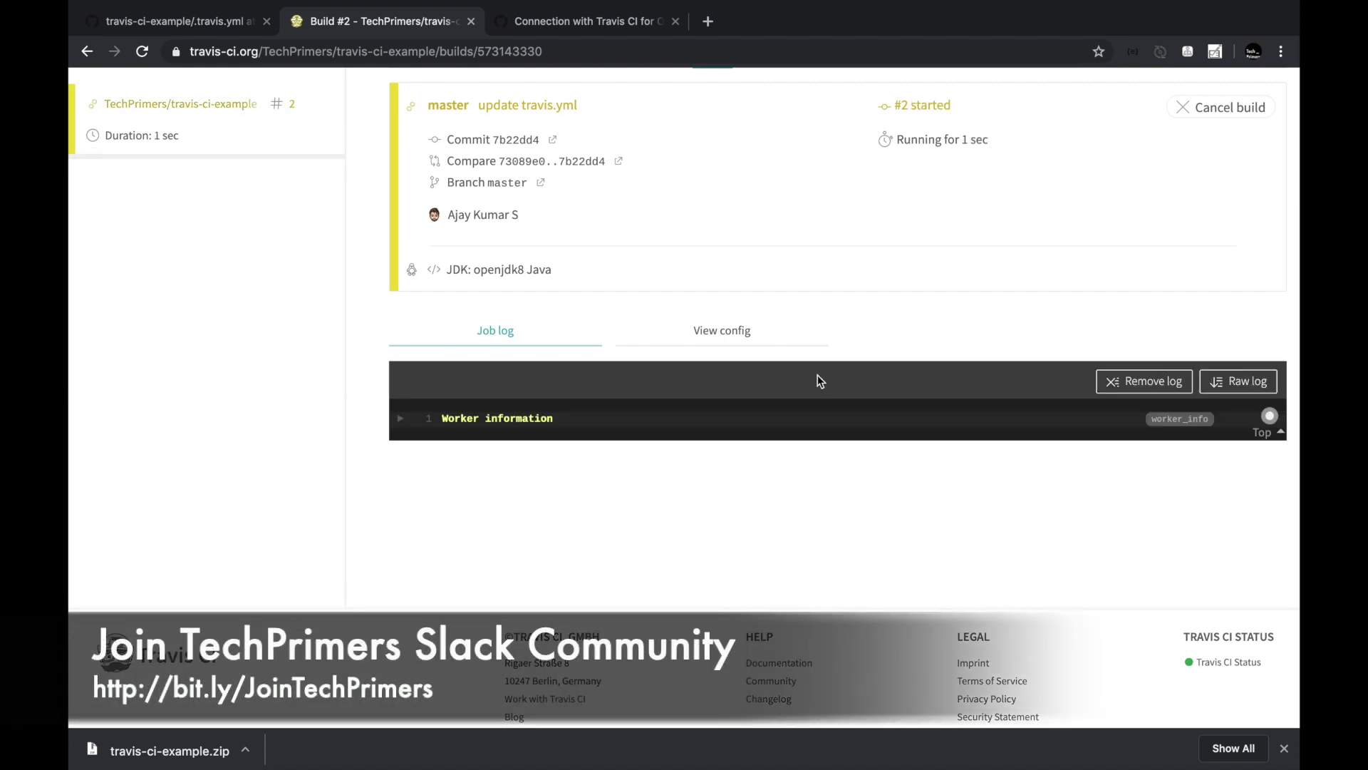
{"action": "scroll", "coordinate": [779, 358], "scroll_direction": "down", "scroll_amount": 1}
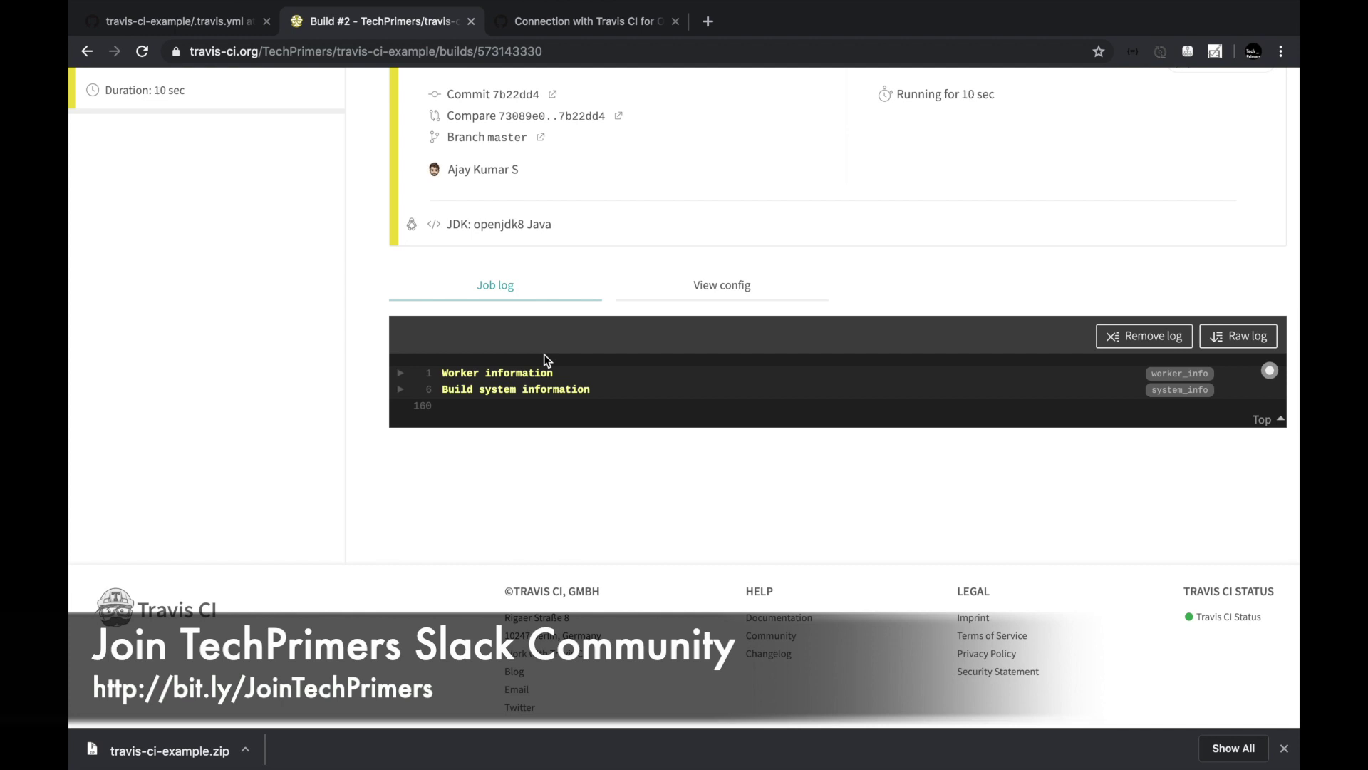
{"action": "scroll", "coordinate": [545, 354], "scroll_direction": "up", "scroll_amount": 2}
{"action": "scroll", "coordinate": [545, 353], "scroll_direction": "down", "scroll_amount": 4}
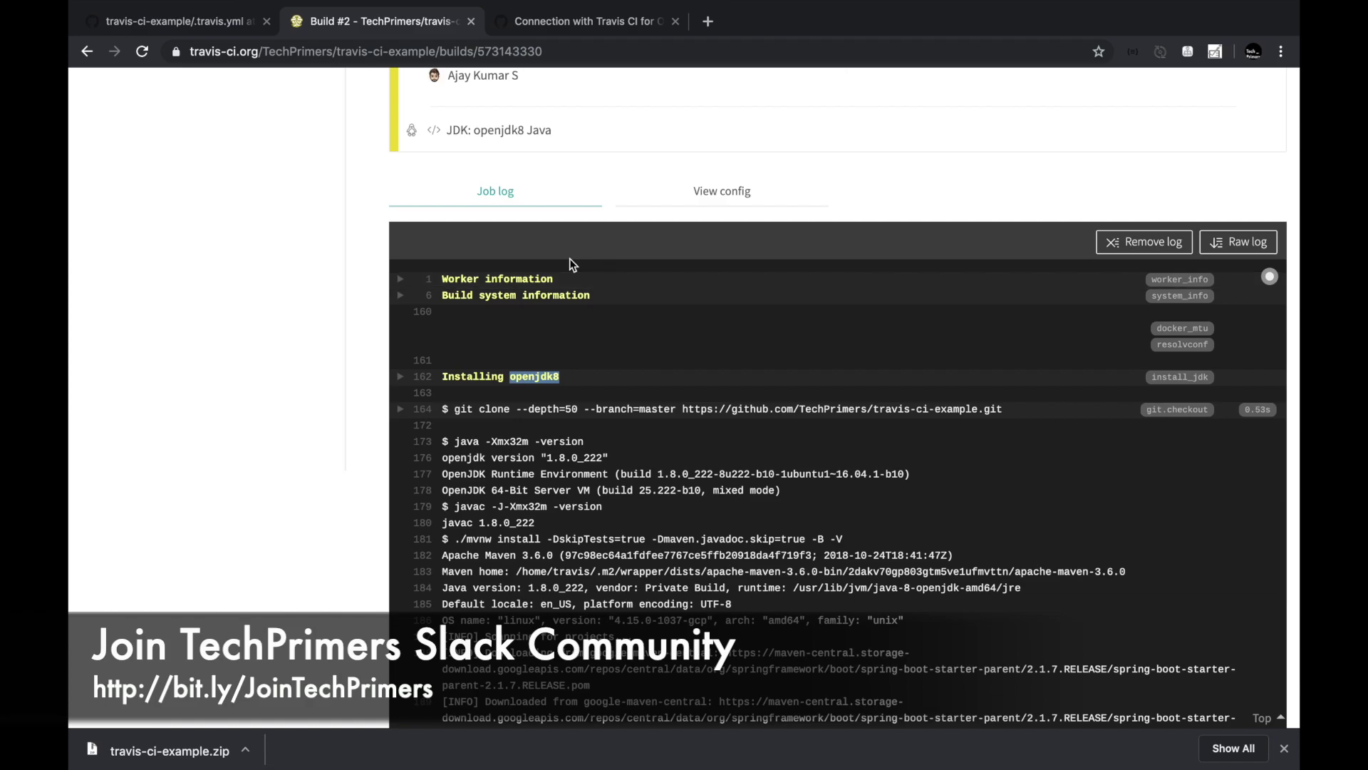
Check .travis.yml on GitHub, browse build history and pull requests, then reopen build #2.
{"action": "left_click", "coordinate": [171, 22]}
{"action": "left_click", "coordinate": [428, 21]}
{"action": "scroll", "coordinate": [478, 278], "scroll_direction": "down", "scroll_amount": 15}
{"action": "scroll", "coordinate": [478, 278], "scroll_direction": "up", "scroll_amount": 10}
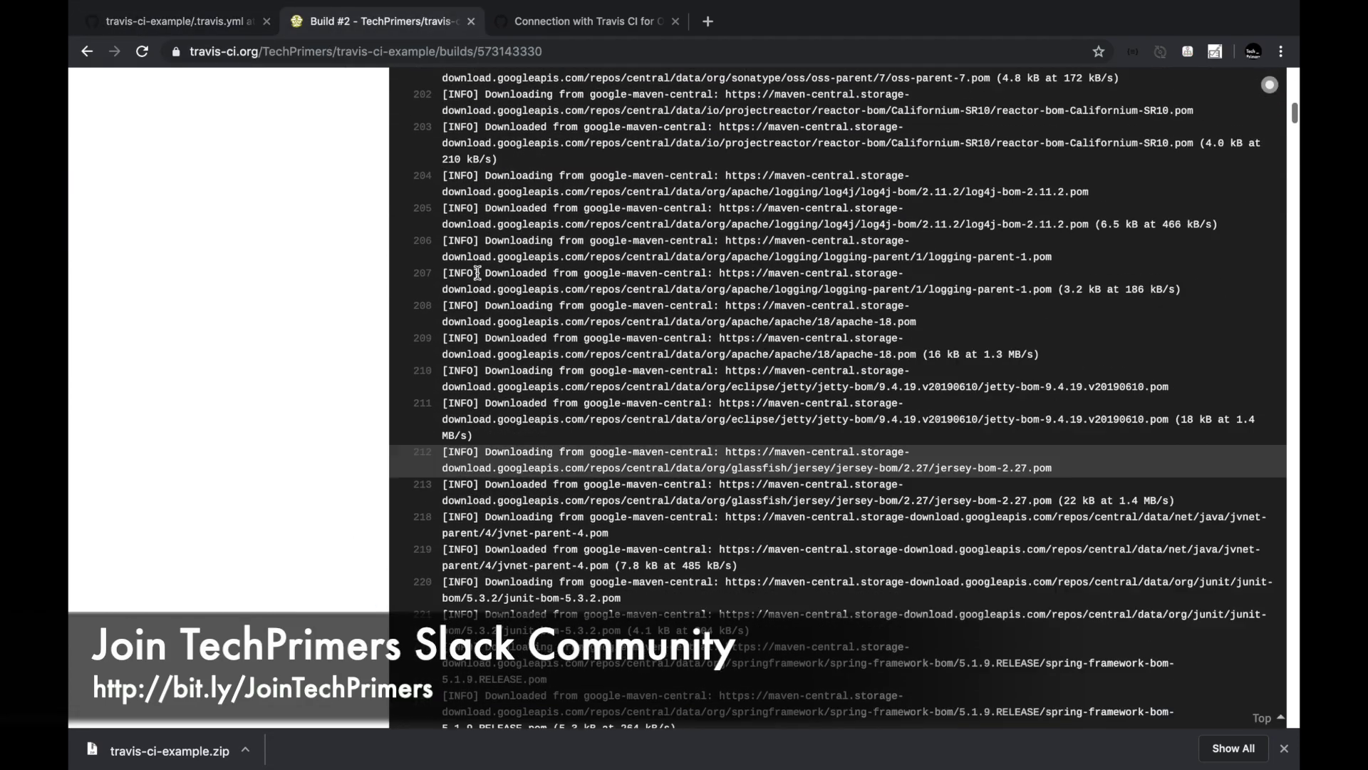
{"action": "scroll", "coordinate": [478, 275], "scroll_direction": "up", "scroll_amount": 10}
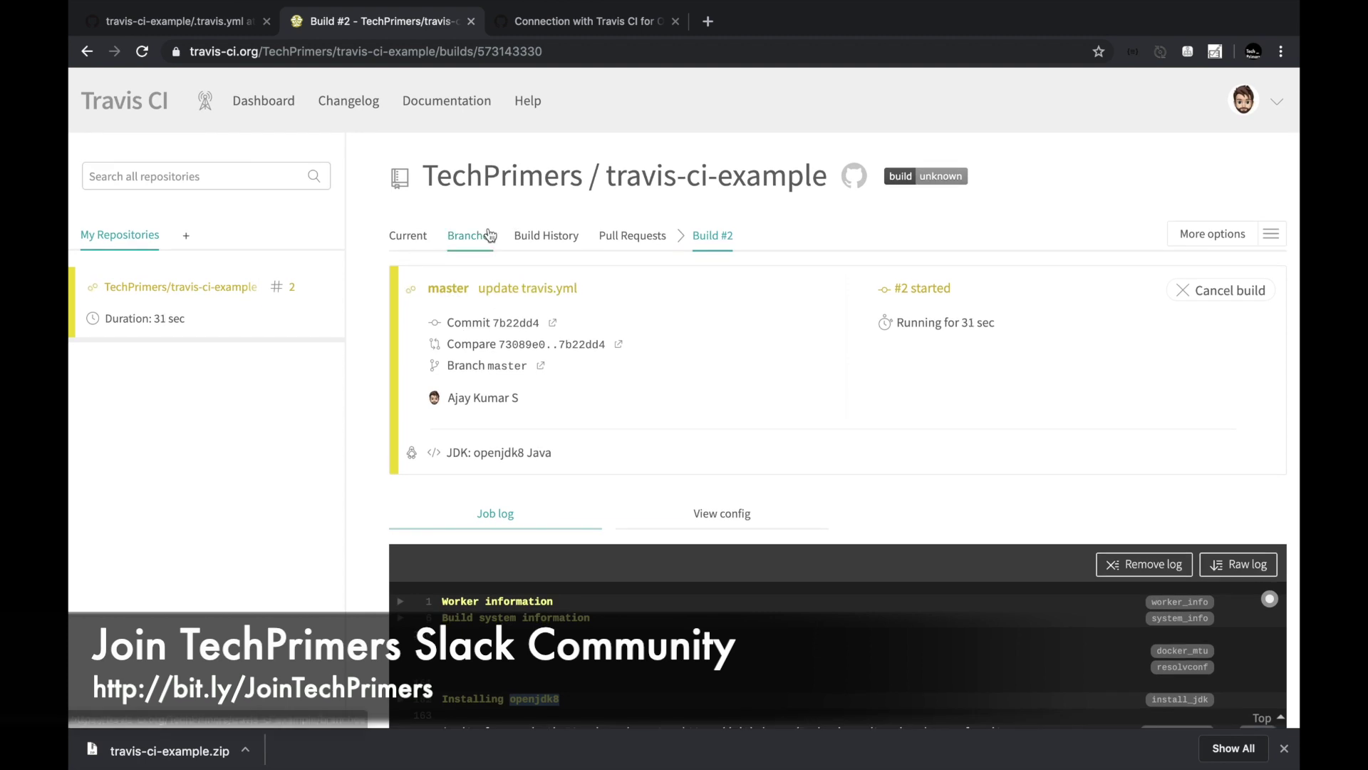
{"action": "left_click", "coordinate": [554, 242]}
{"action": "left_click", "coordinate": [631, 236]}
{"action": "left_click", "coordinate": [473, 238]}
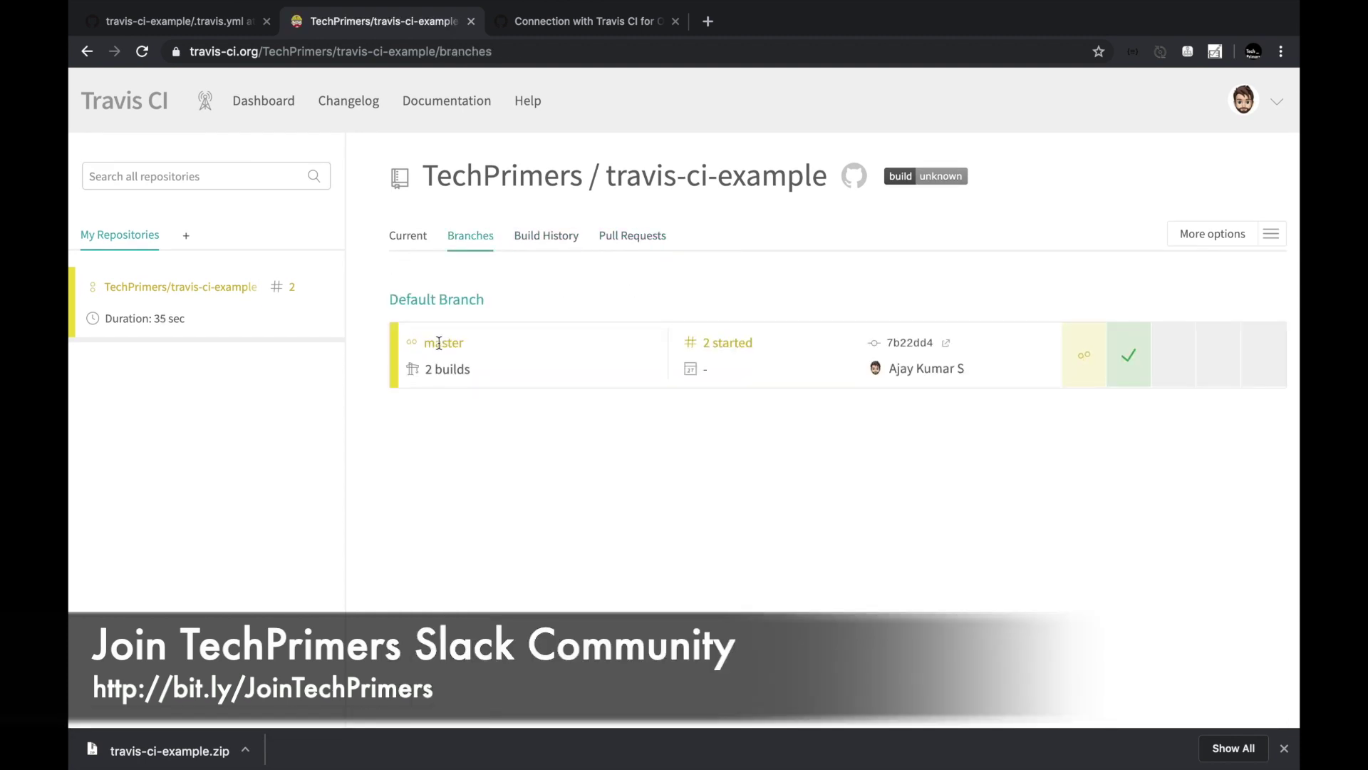
{"action": "left_click", "coordinate": [705, 344]}
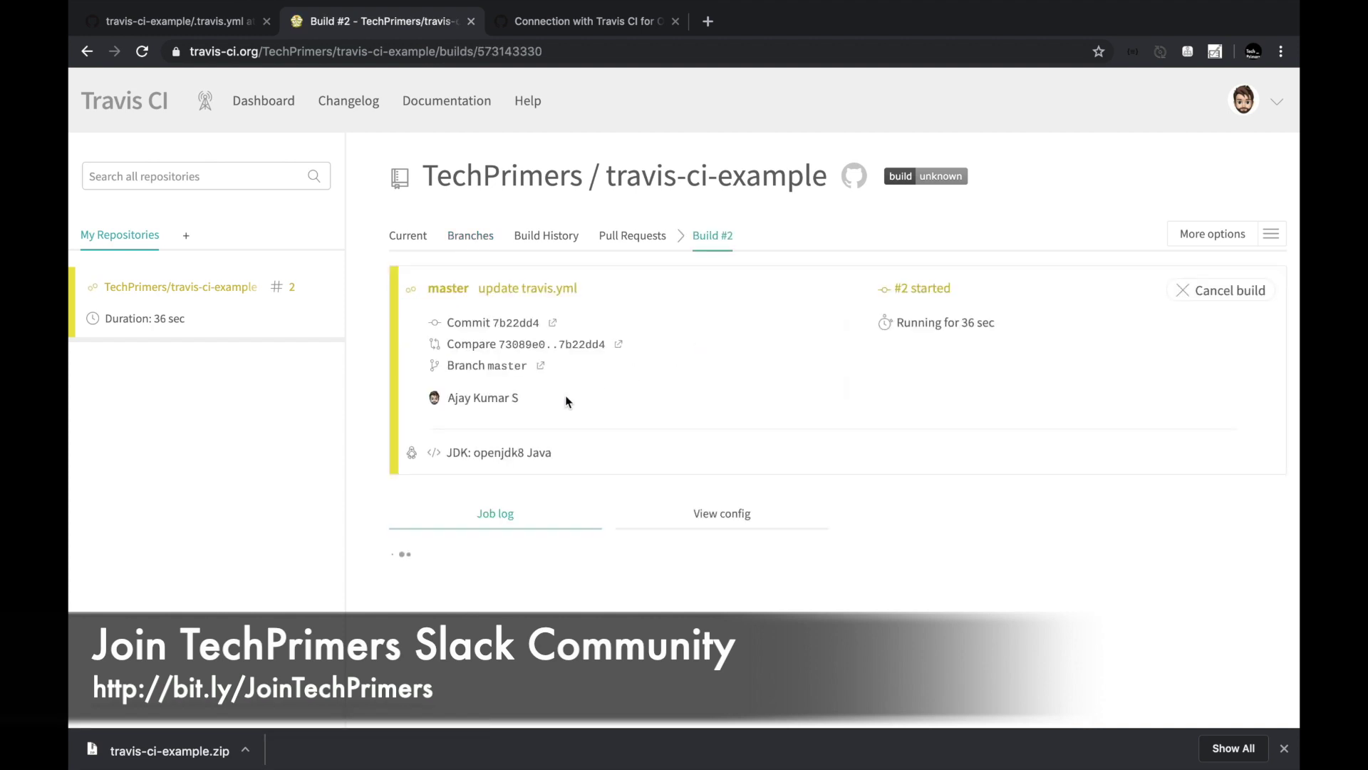
Follow build #2's log until ./mvnw clean test exits successfully, then return to Branches.
{"action": "scroll", "coordinate": [566, 395], "scroll_direction": "down", "scroll_amount": 4}
{"action": "scroll", "coordinate": [566, 395], "scroll_direction": "down", "scroll_amount": 20}
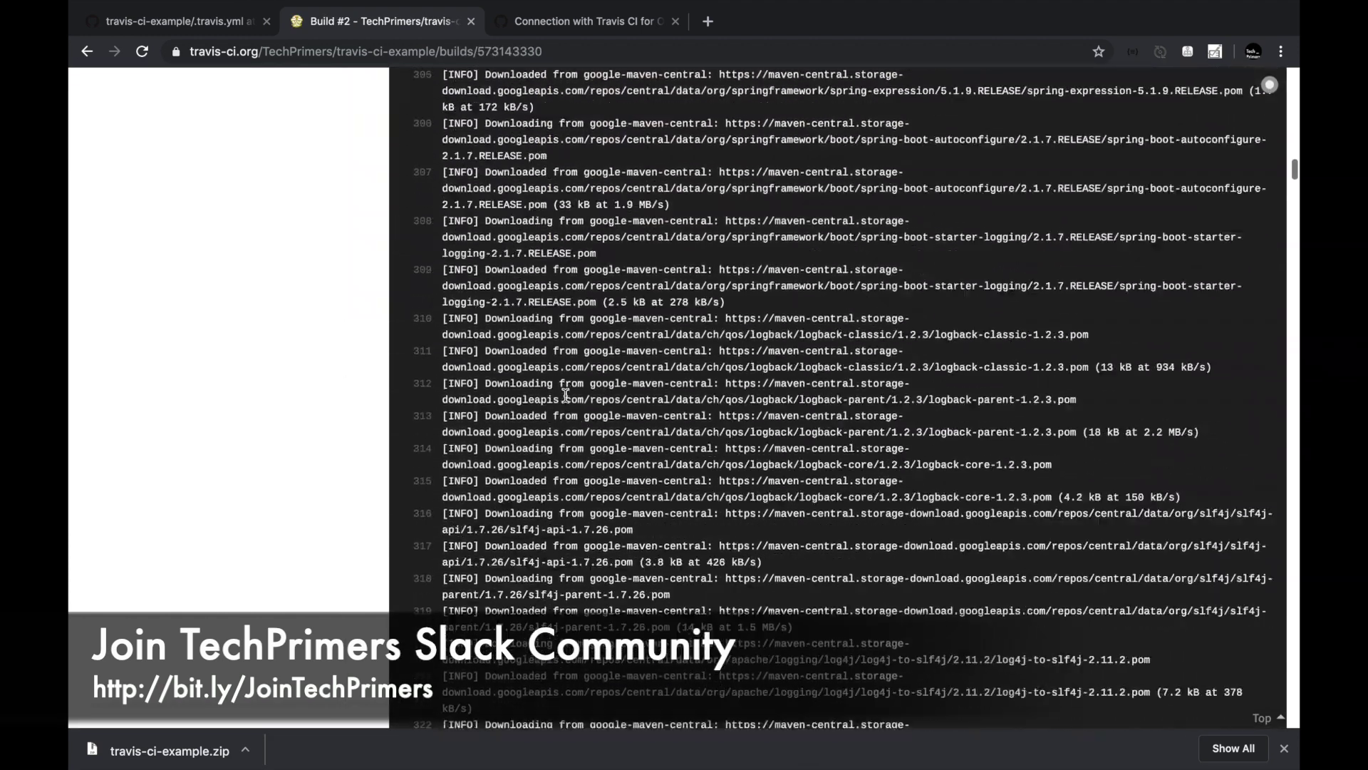
{"action": "scroll", "coordinate": [566, 395], "scroll_direction": "down", "scroll_amount": 20}
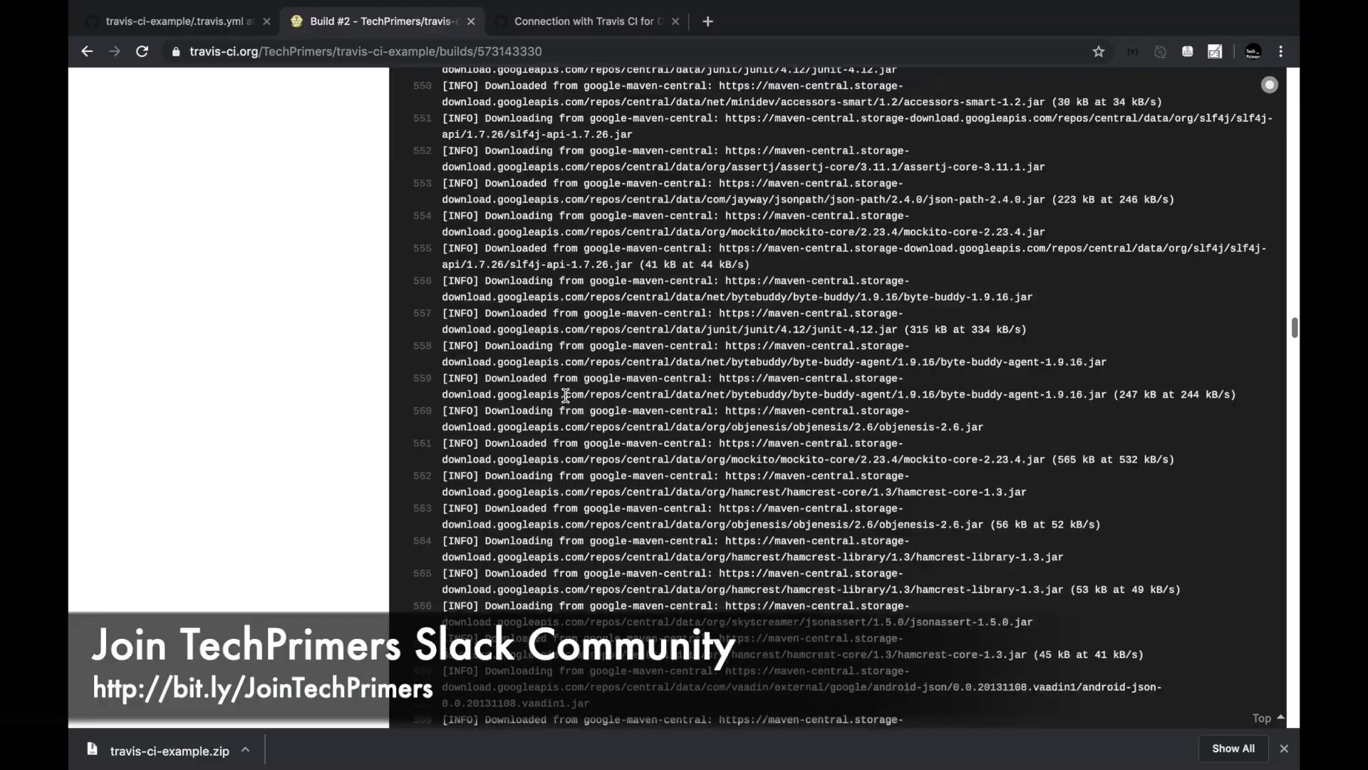
{"action": "scroll", "coordinate": [565, 395], "scroll_direction": "down", "scroll_amount": 20}
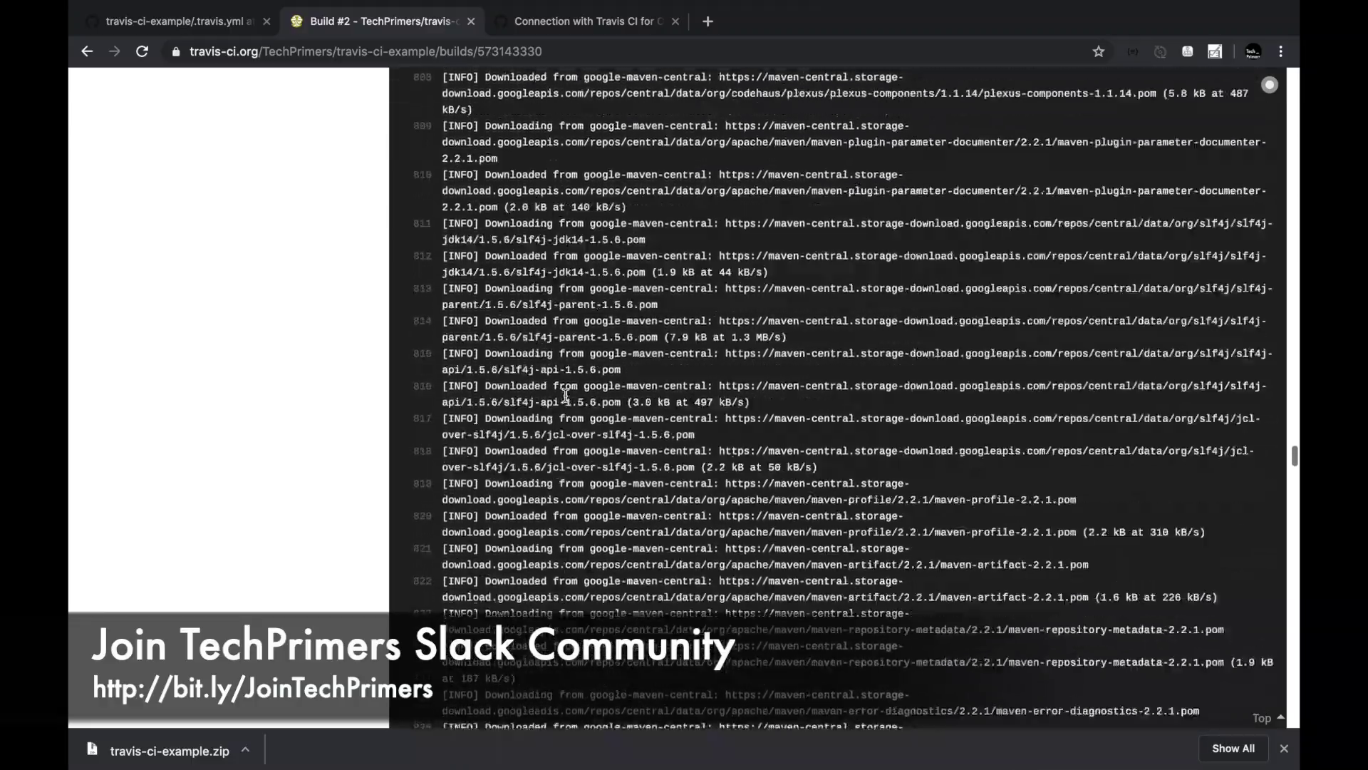
{"action": "scroll", "coordinate": [565, 395], "scroll_direction": "down", "scroll_amount": 20}
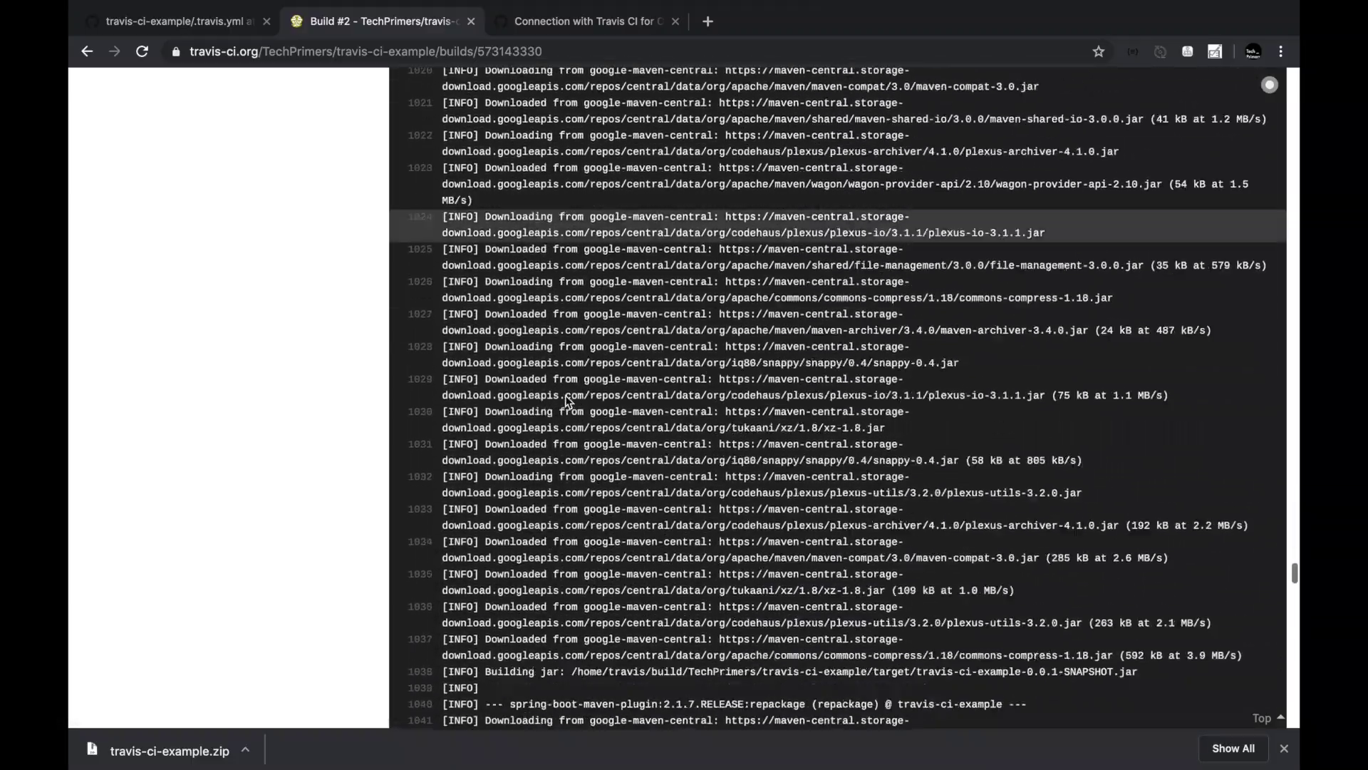
{"action": "scroll", "coordinate": [566, 394], "scroll_direction": "down", "scroll_amount": 20}
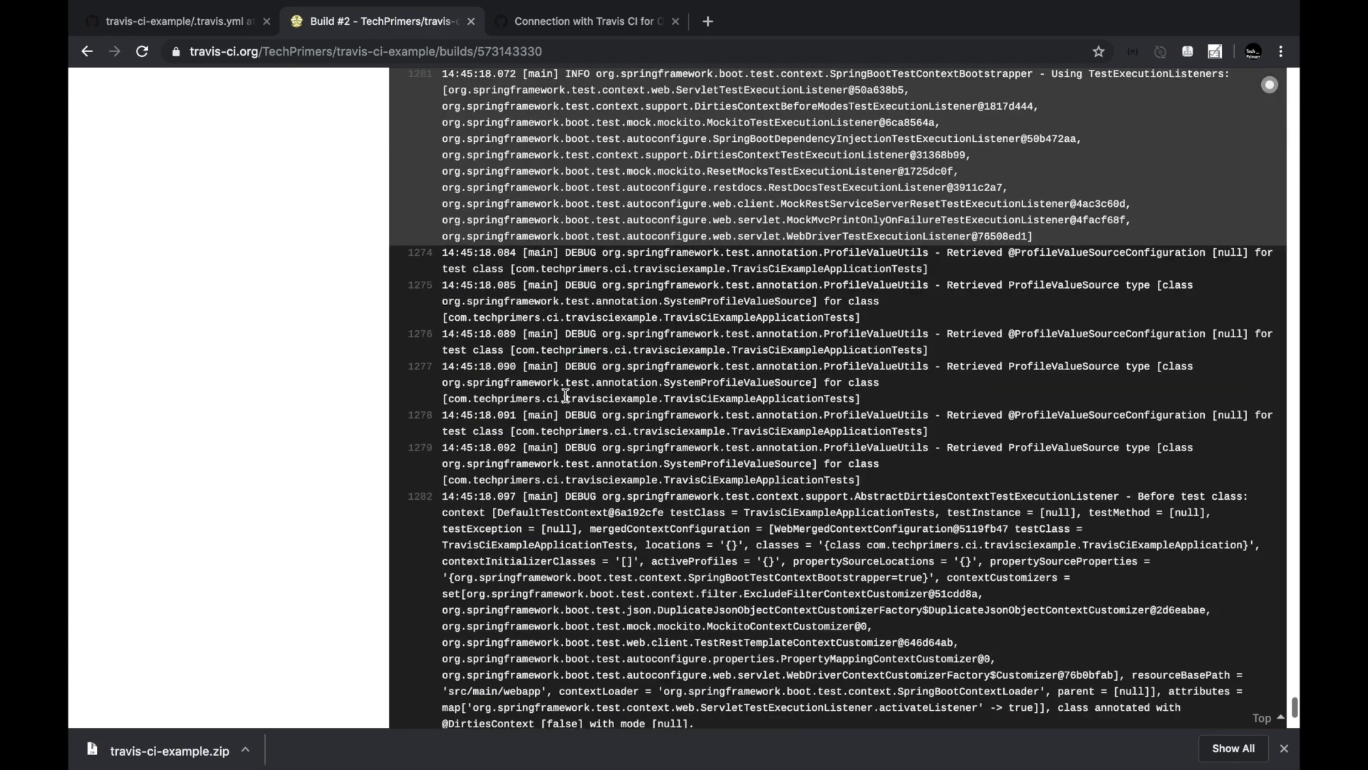
{"action": "scroll", "coordinate": [566, 395], "scroll_direction": "down", "scroll_amount": 1}
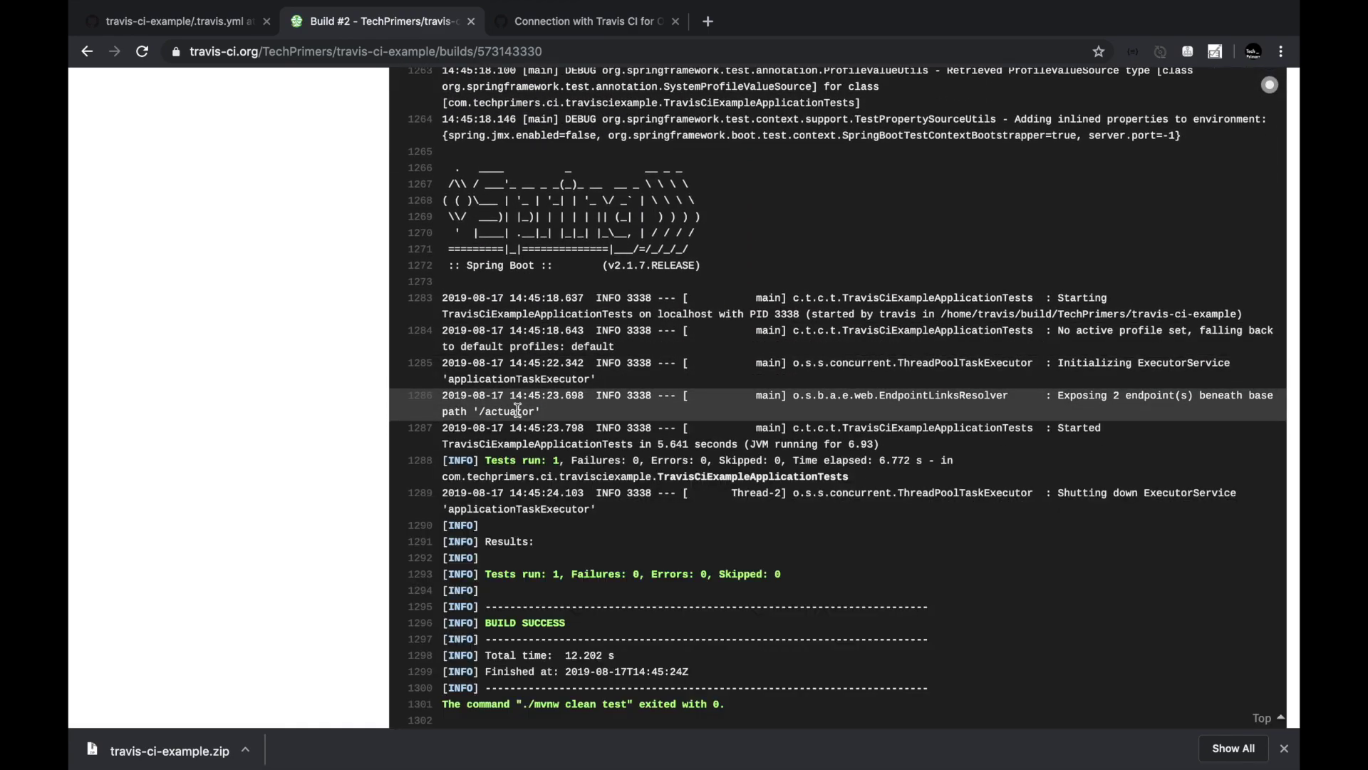
{"action": "scroll", "coordinate": [518, 409], "scroll_direction": "down", "scroll_amount": 5}
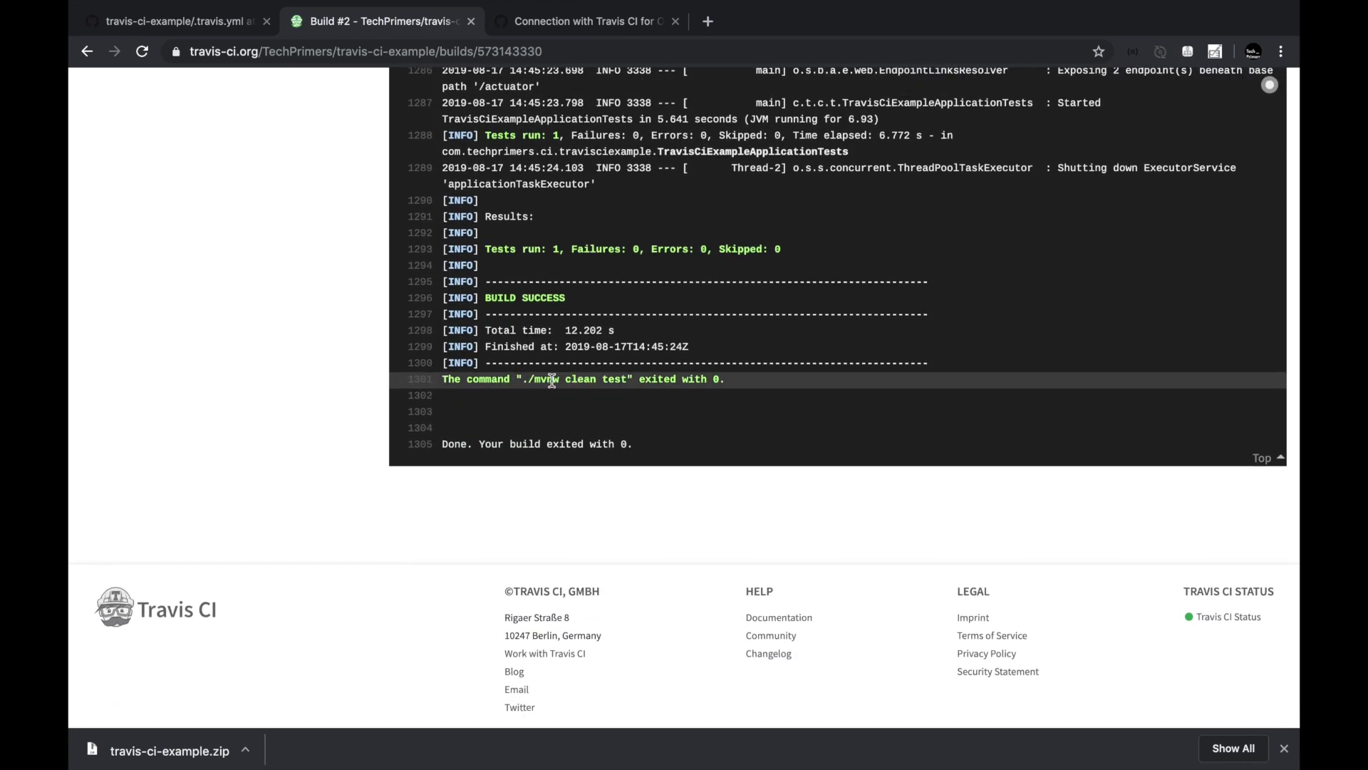
{"action": "left_click_drag", "start_coordinate": [527, 378], "coordinate": [734, 397]}
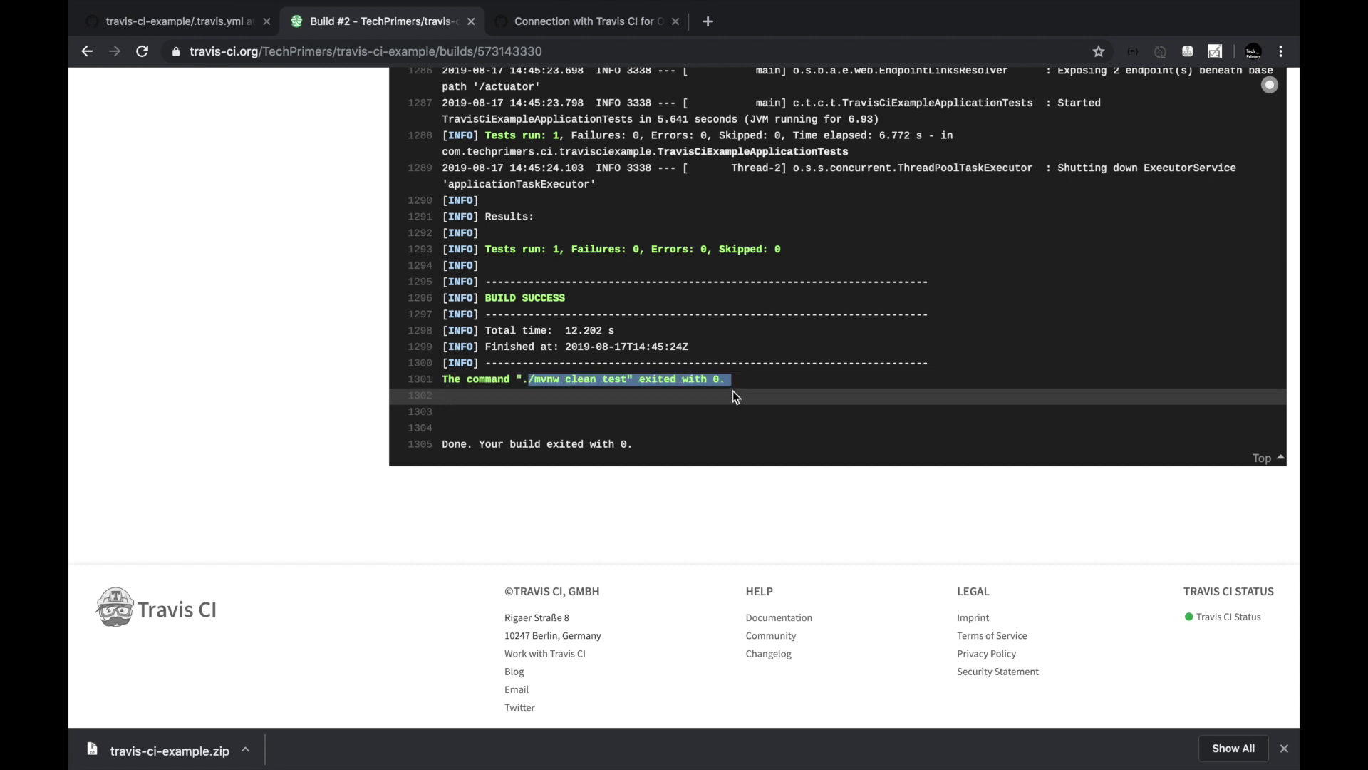
{"action": "key", "text": "super+bracketleft"}
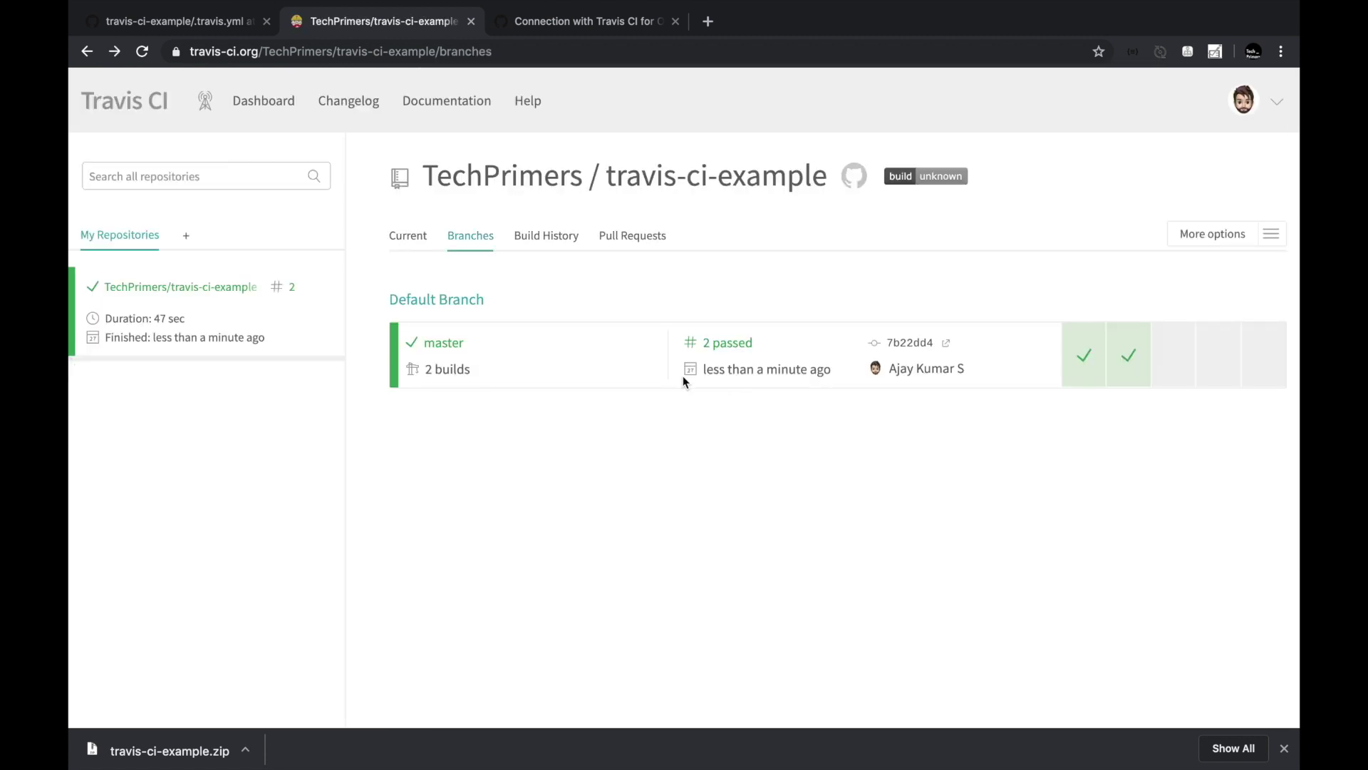
Open passed build #2 and highlight its ./mvnw clean test log line before returning to GitHub.
{"action": "left_click", "coordinate": [733, 343]}
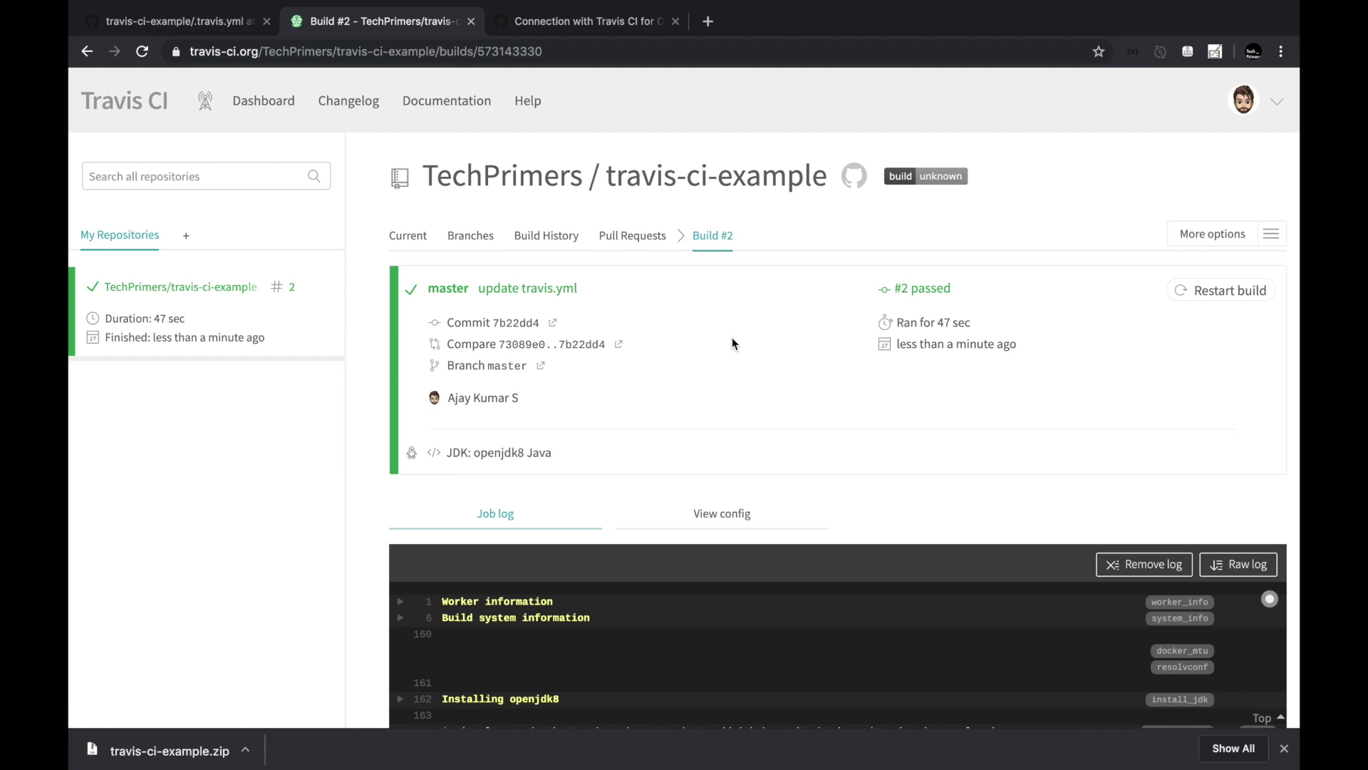
{"action": "scroll", "coordinate": [732, 339], "scroll_direction": "down", "scroll_amount": 5}
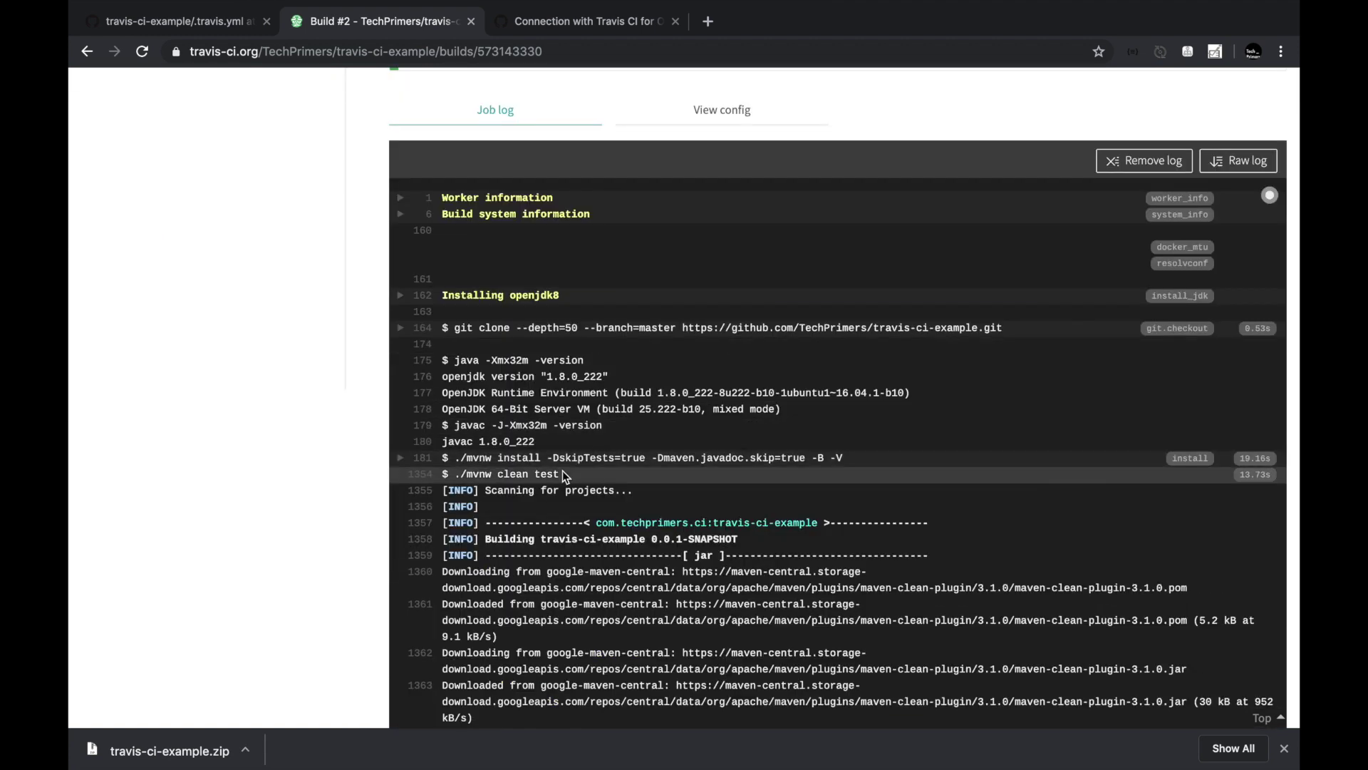
{"action": "left_click_drag", "start_coordinate": [563, 474], "coordinate": [462, 470]}
{"action": "scroll", "coordinate": [456, 470], "scroll_direction": "down", "scroll_amount": 4}
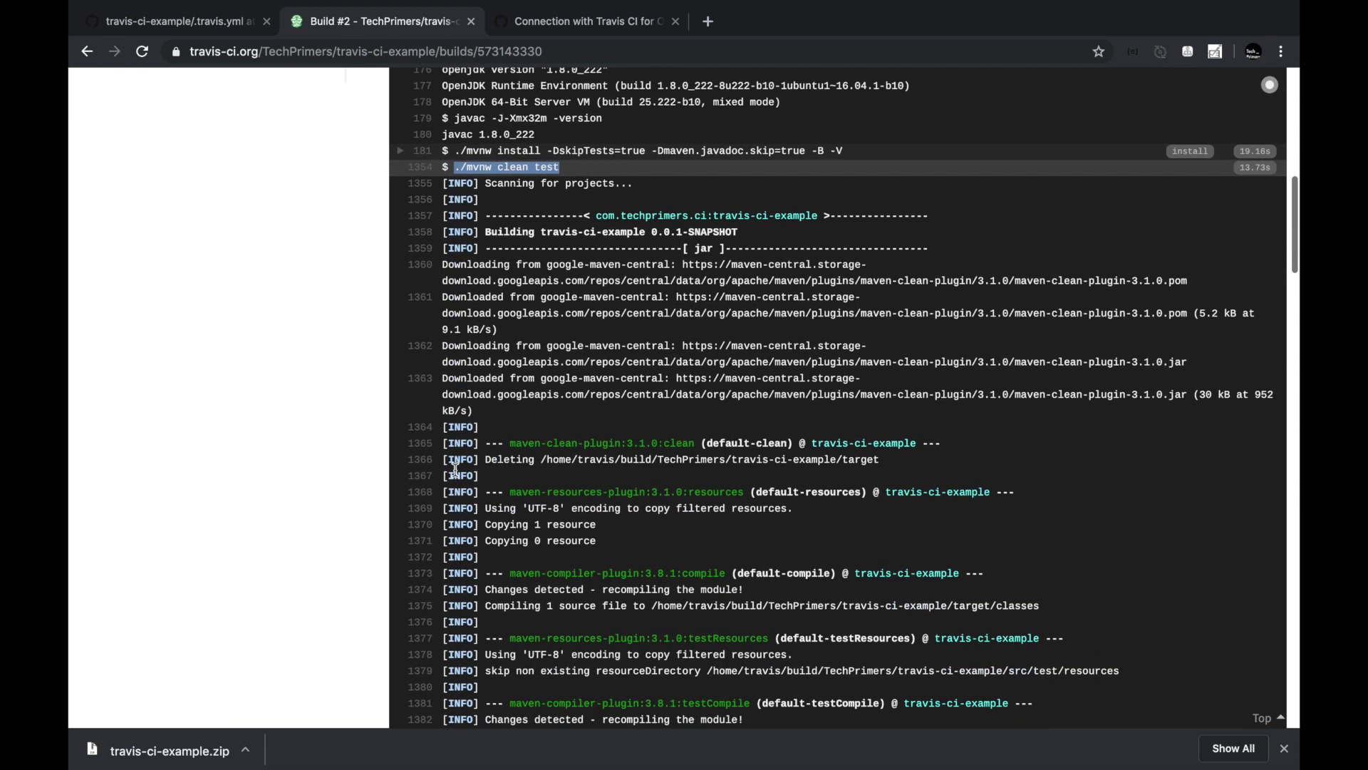
{"action": "scroll", "coordinate": [356, 327], "scroll_direction": "up", "scroll_amount": 6}
{"action": "scroll", "coordinate": [356, 330], "scroll_direction": "up", "scroll_amount": 3}
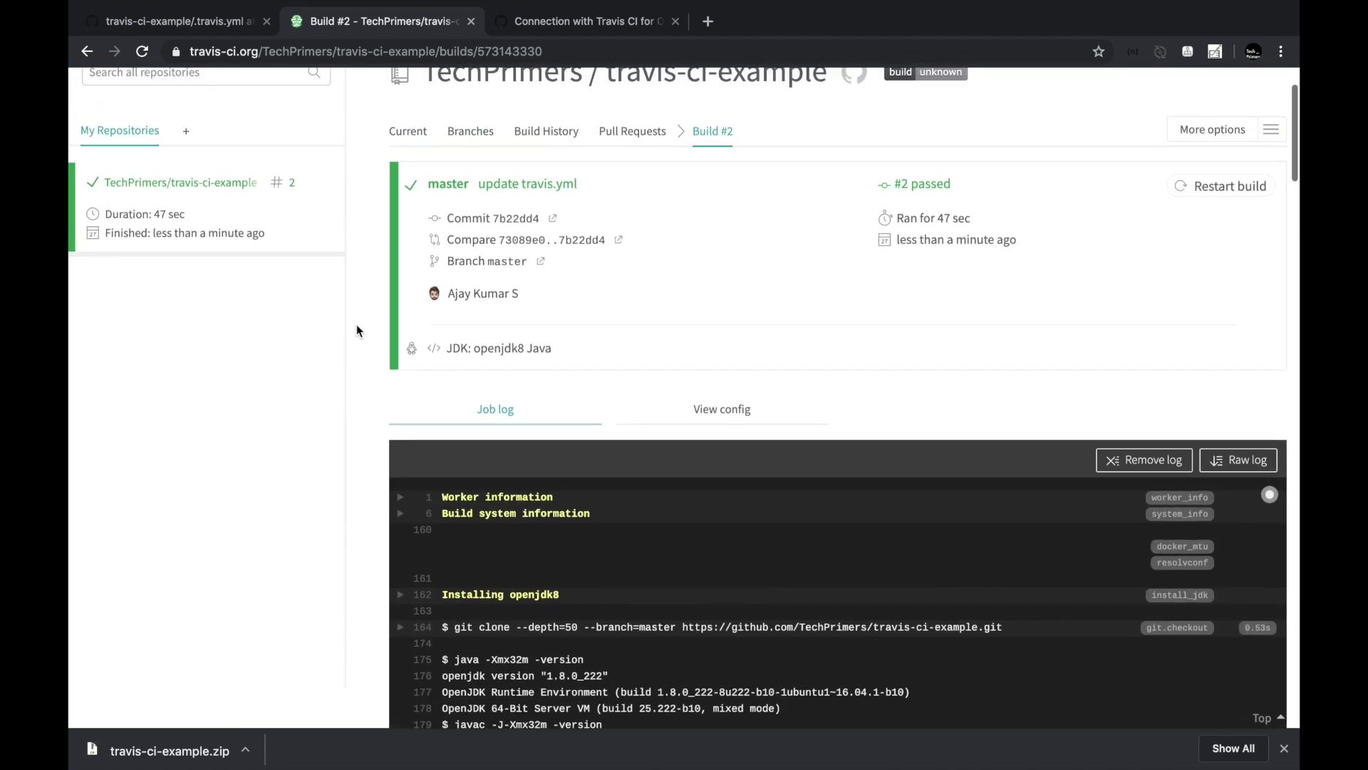
{"action": "left_click", "coordinate": [228, 22]}
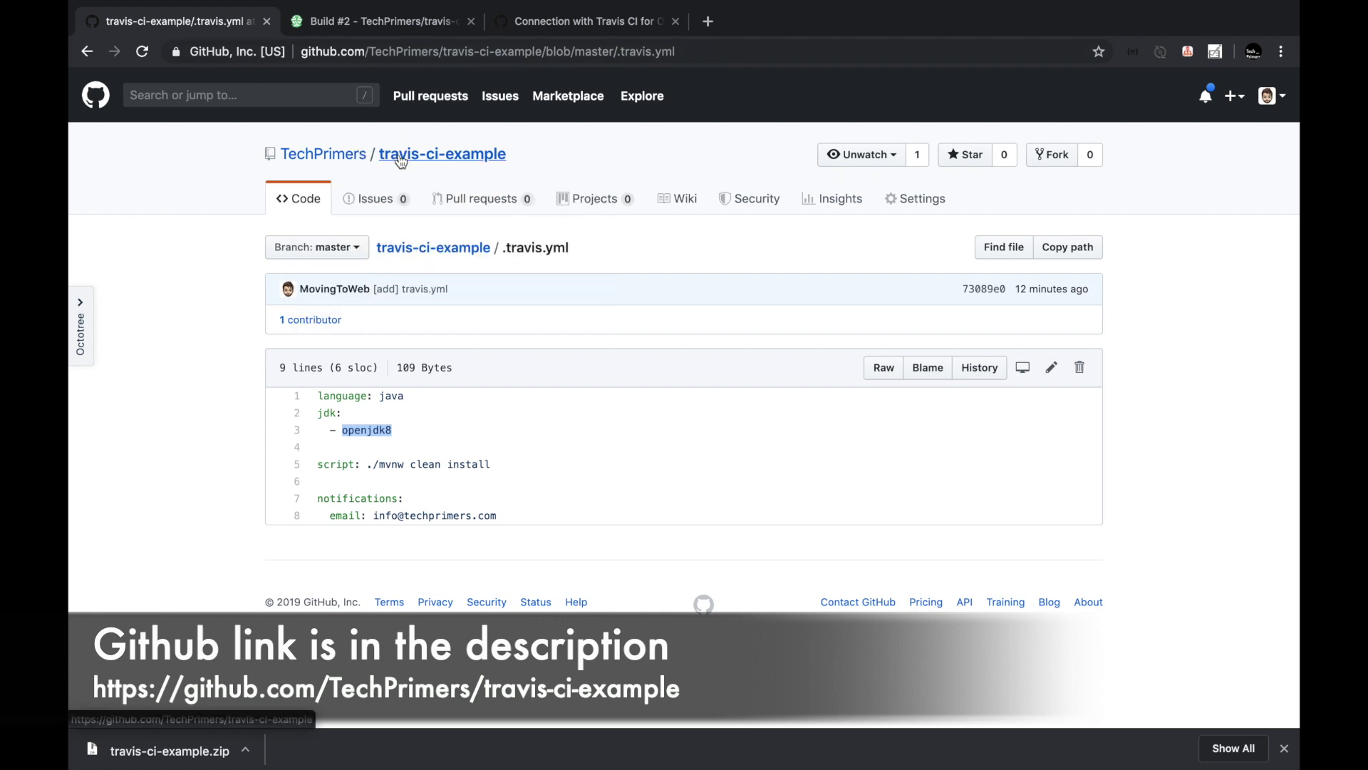
Go from the TechPrimers organisation page to the travis-ci-example repository showing 3 commits.
{"action": "left_click", "coordinate": [356, 161]}
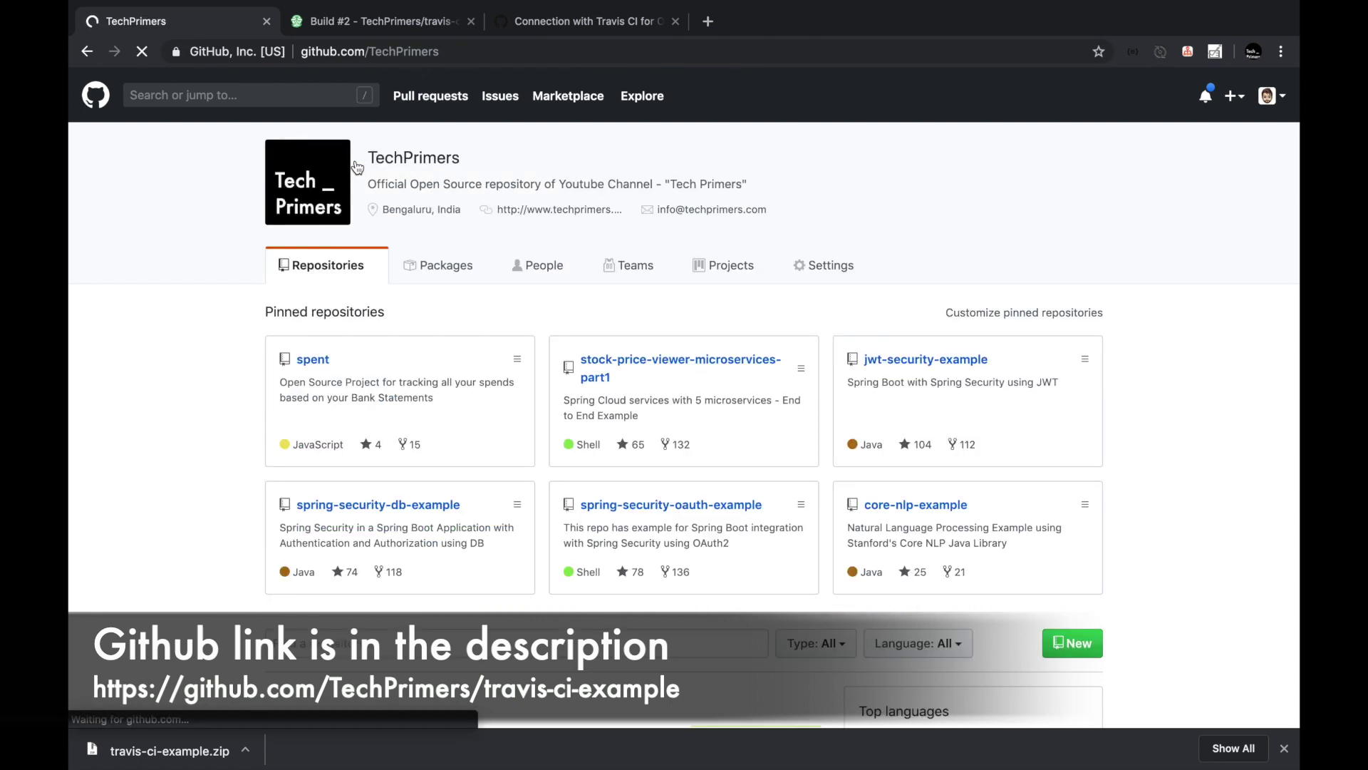
{"action": "scroll", "coordinate": [399, 227], "scroll_direction": "down", "scroll_amount": 6}
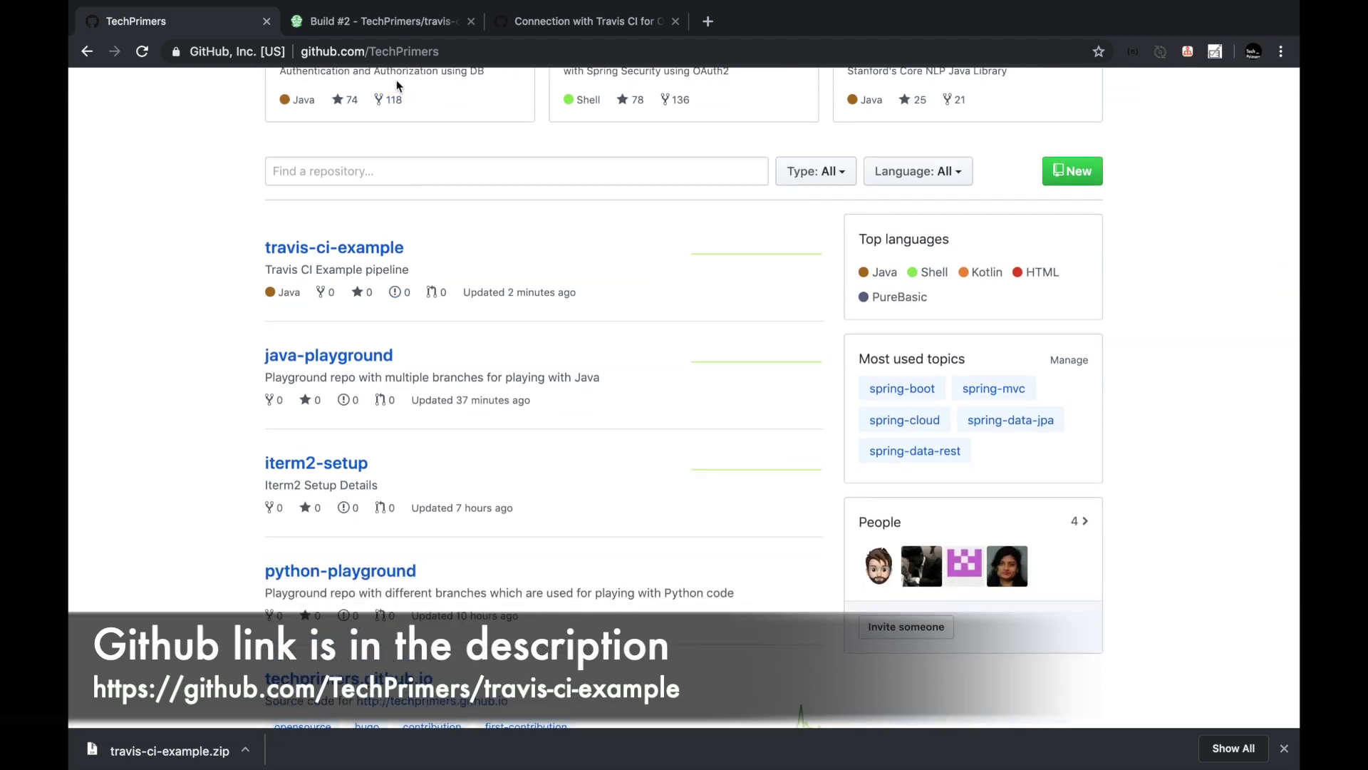
{"action": "left_click", "coordinate": [403, 22]}
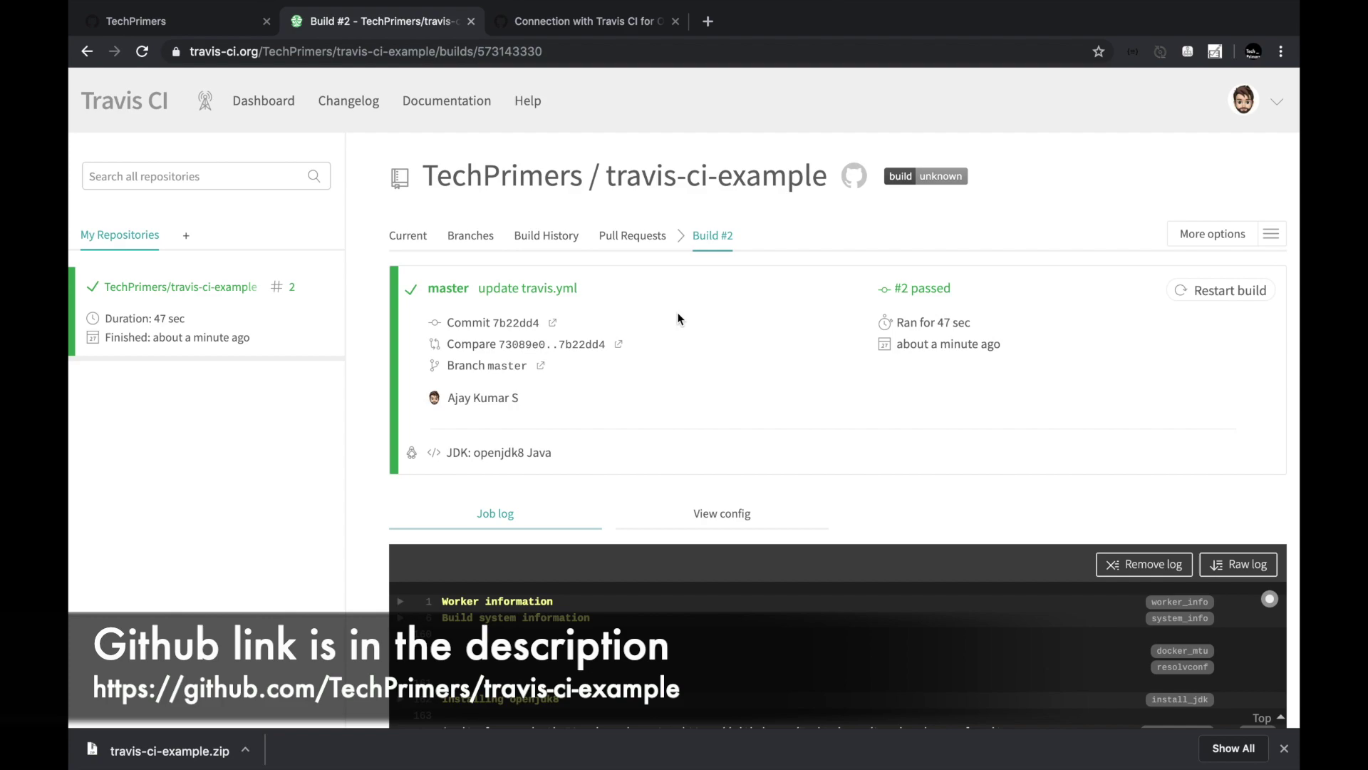
{"action": "scroll", "coordinate": [678, 314], "scroll_direction": "down", "scroll_amount": 5}
{"action": "scroll", "coordinate": [678, 314], "scroll_direction": "up", "scroll_amount": 5}
{"action": "left_click", "coordinate": [224, 31]}
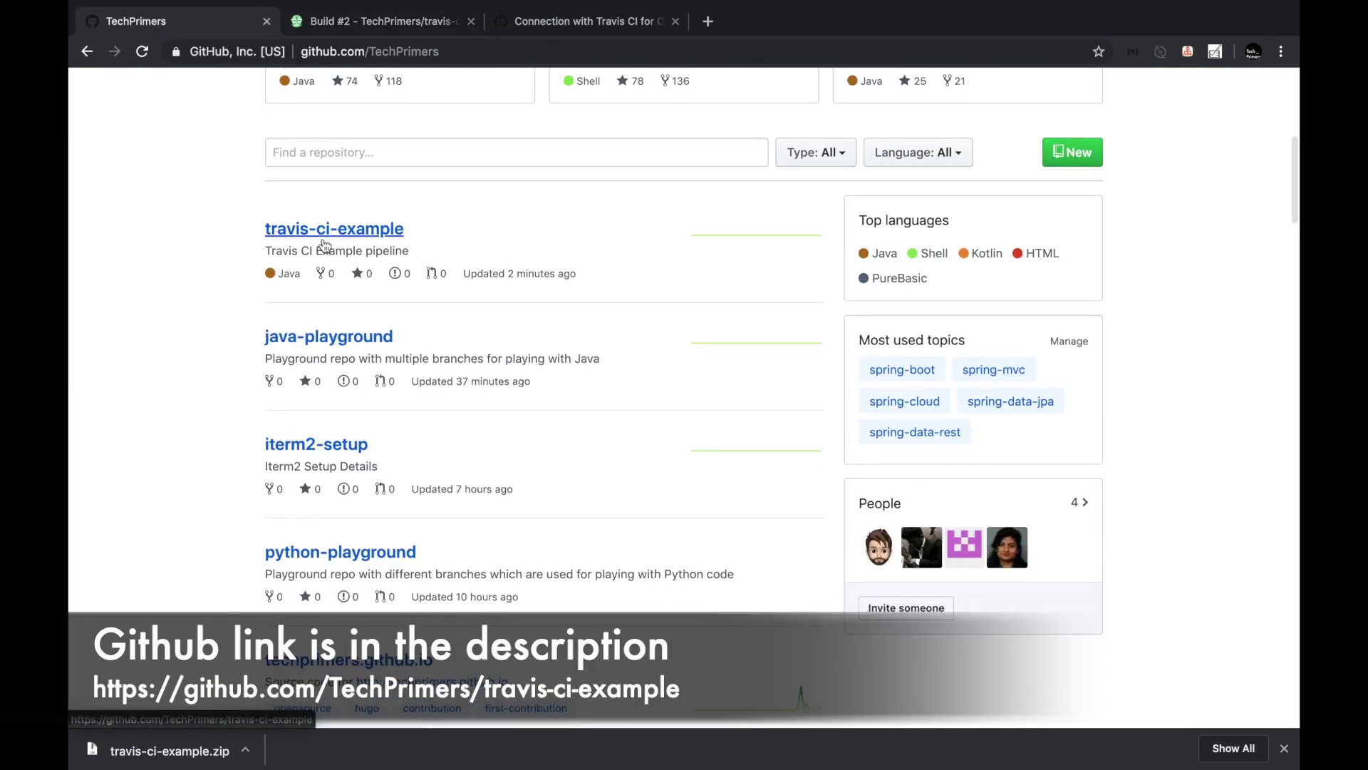
{"action": "left_click", "coordinate": [324, 239]}
{"action": "scroll", "coordinate": [356, 400], "scroll_direction": "down", "scroll_amount": 3}
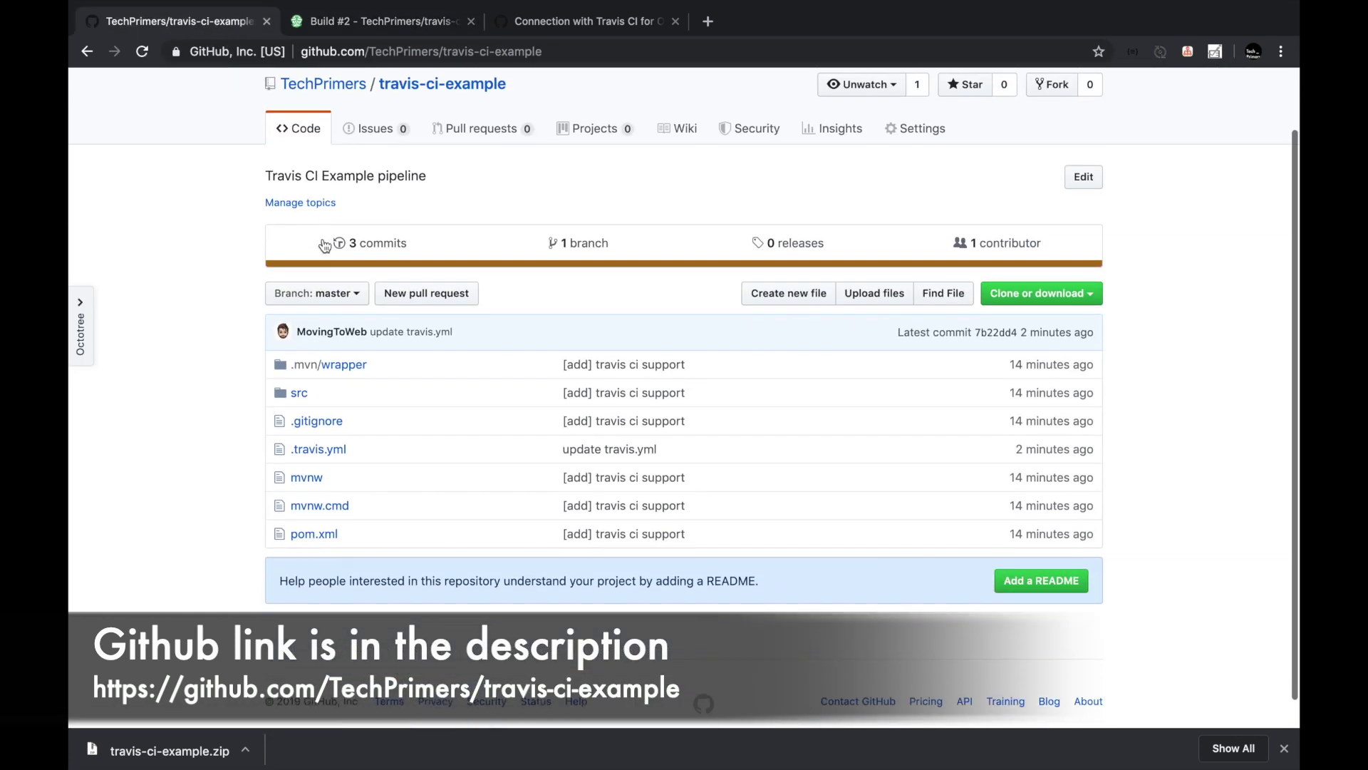